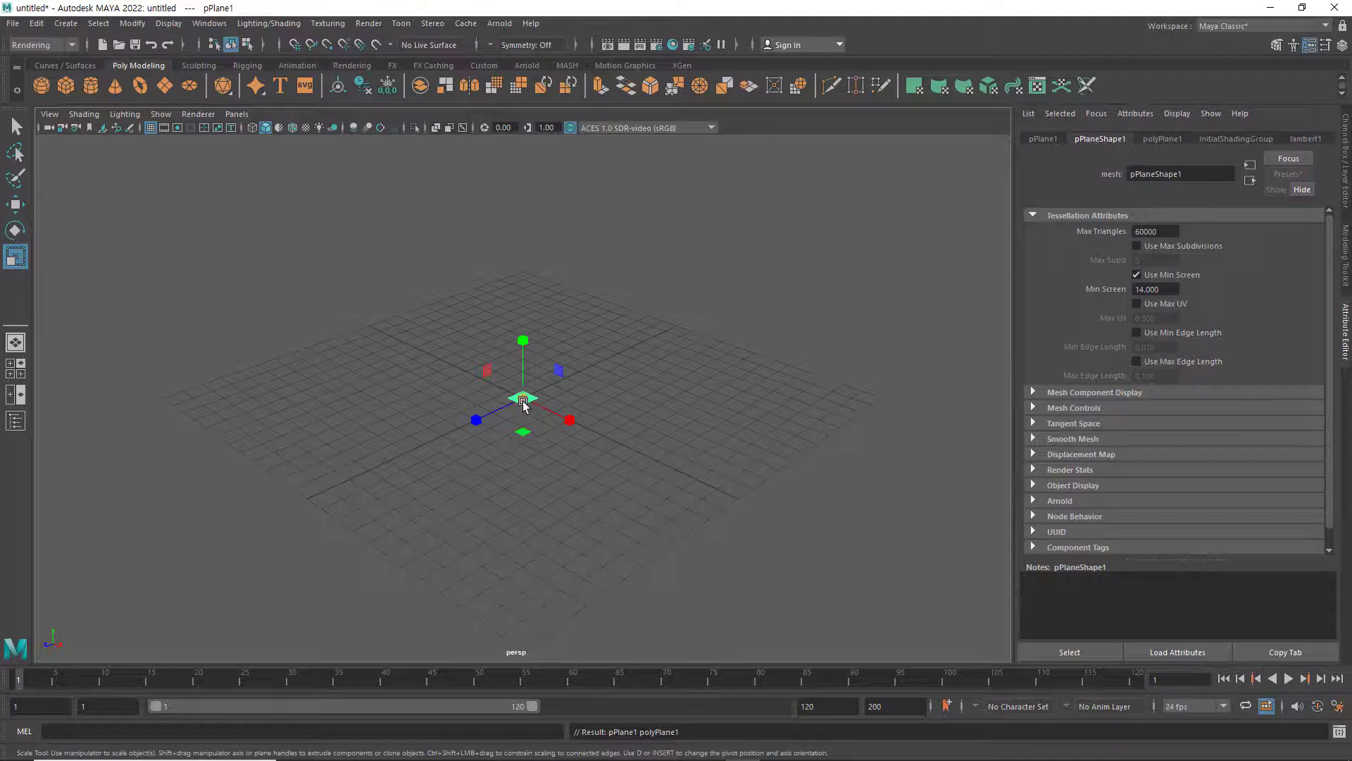
Scale the polygon plane uniformly to about 25 so it covers the grid as a floor
{"action": "left_click_drag", "start_coordinate": [523, 402], "coordinate": [764, 519]}
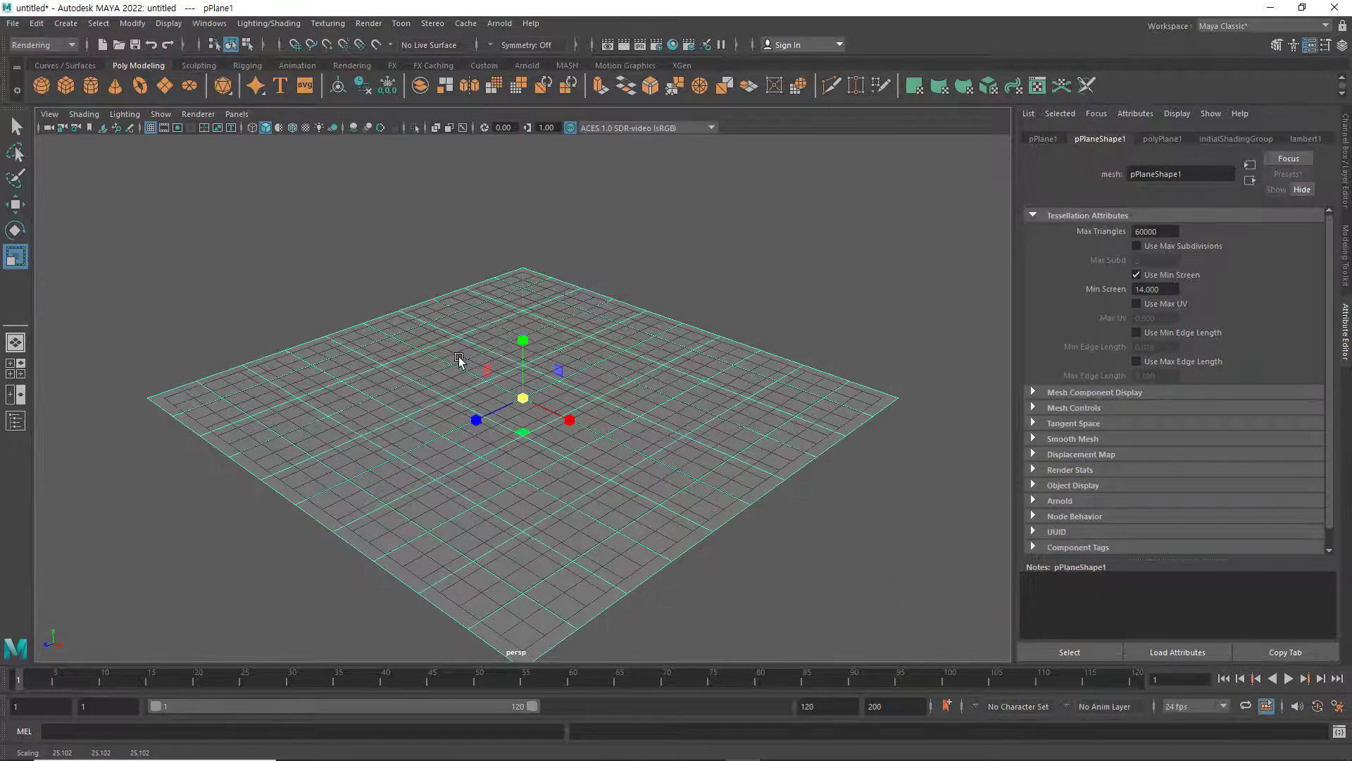
Add a polygon cone, scale it uniformly to about 2, and move it from the centre along positive Z
{"action": "left_click", "coordinate": [115, 86]}
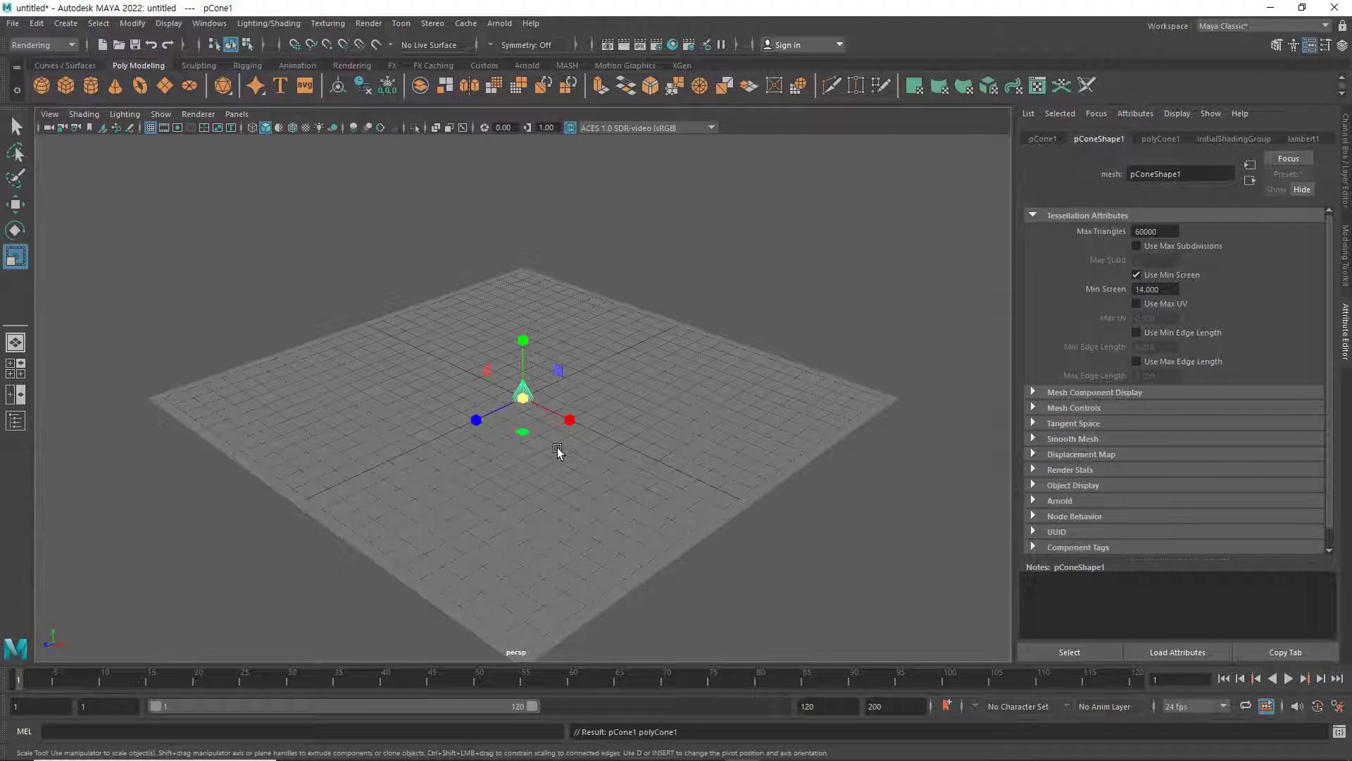
{"action": "left_click_drag", "start_coordinate": [524, 400], "coordinate": [561, 409]}
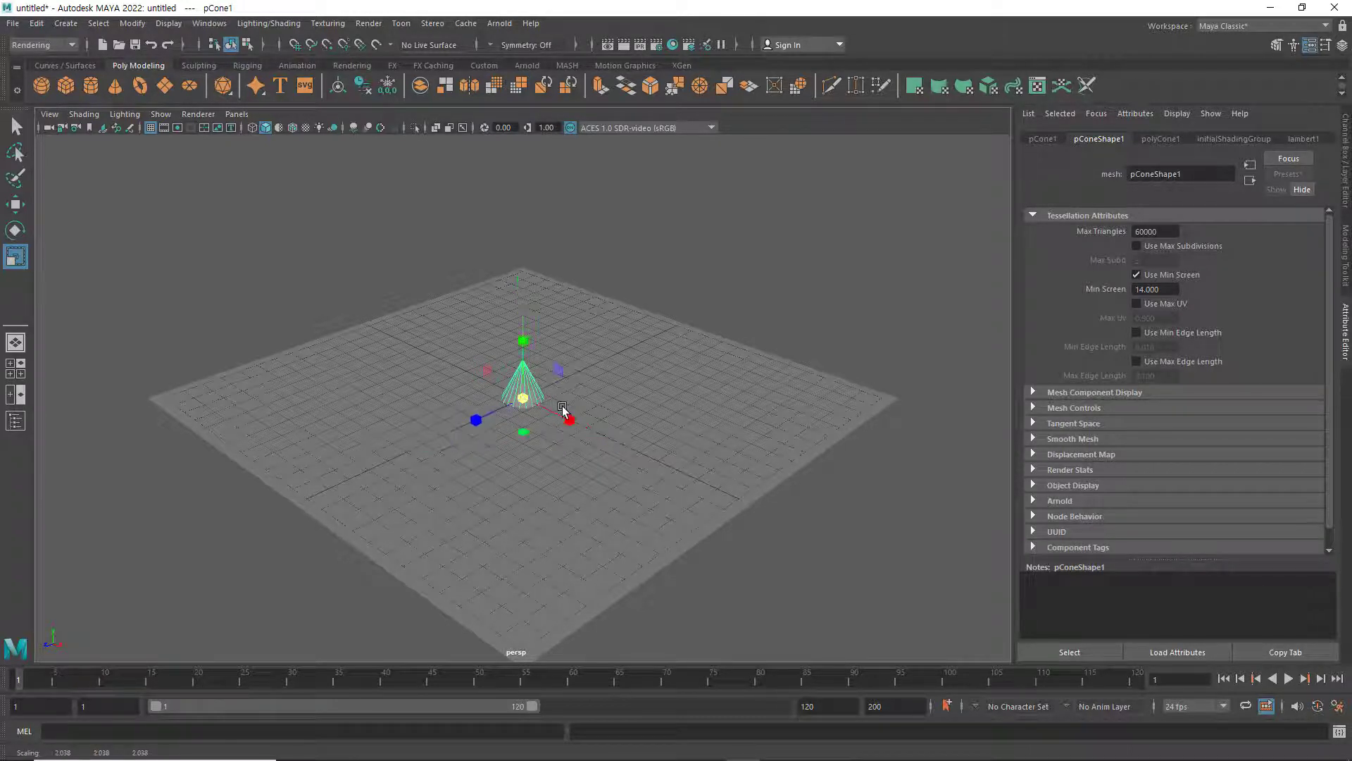
{"action": "key", "text": "w"}
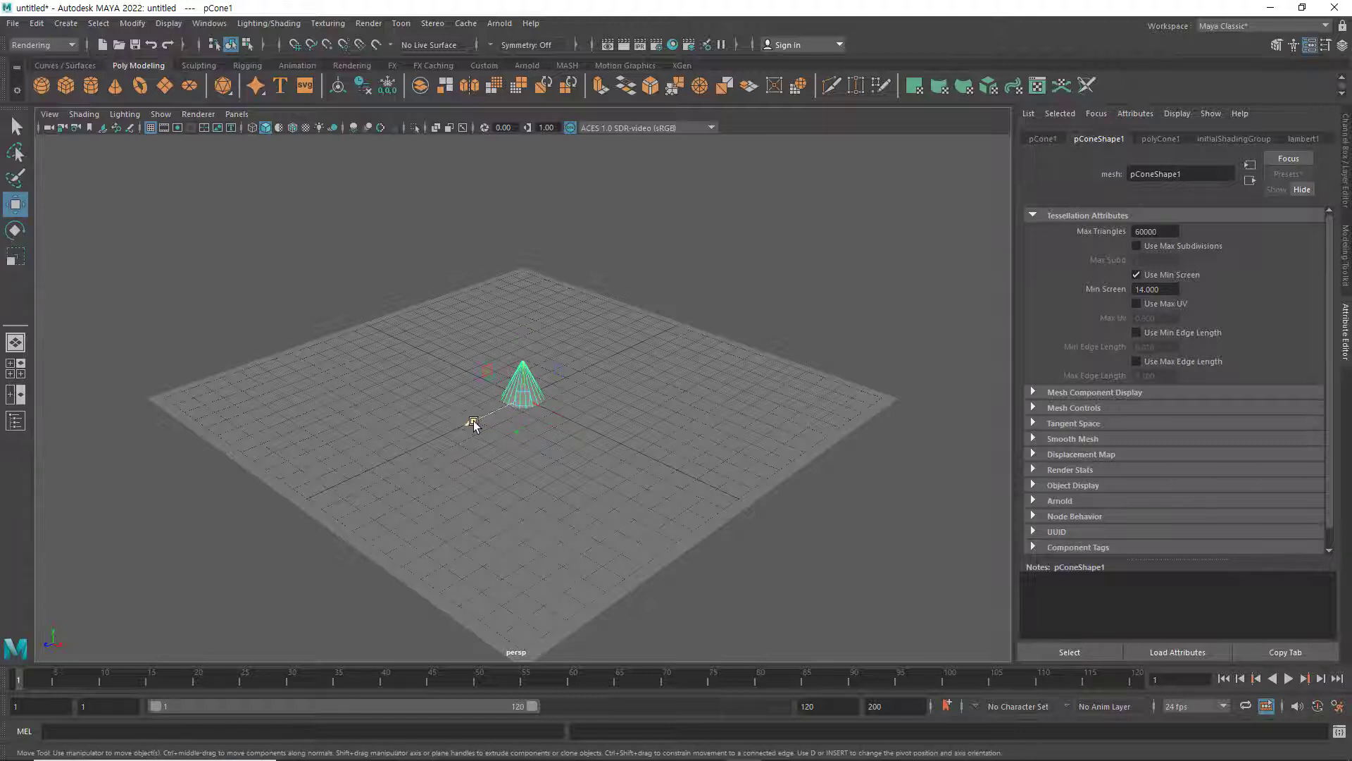
{"action": "left_click_drag", "start_coordinate": [471, 423], "coordinate": [440, 450]}
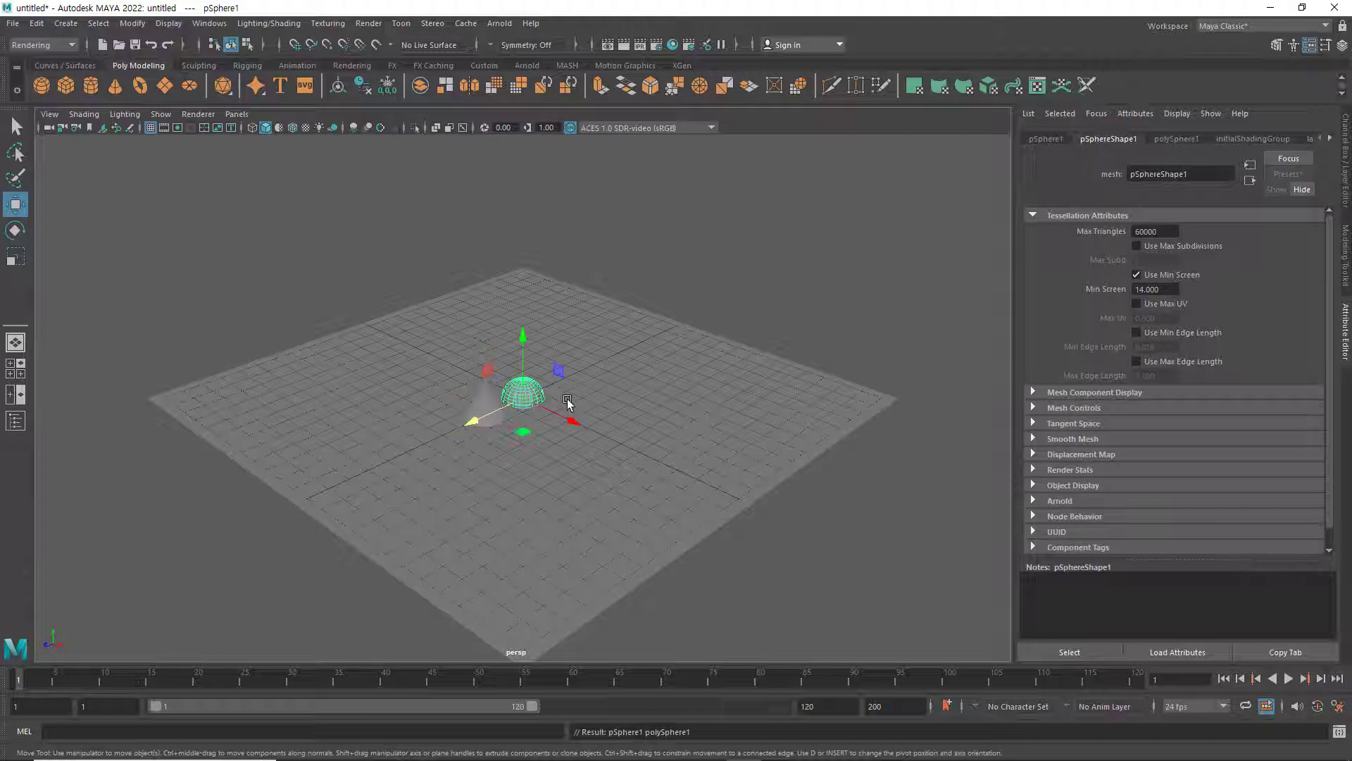
Raise the polygon sphere about 0.8 units onto the plane beside the cone and scale it up slightly
{"action": "left_click_drag", "start_coordinate": [524, 341], "coordinate": [523, 318]}
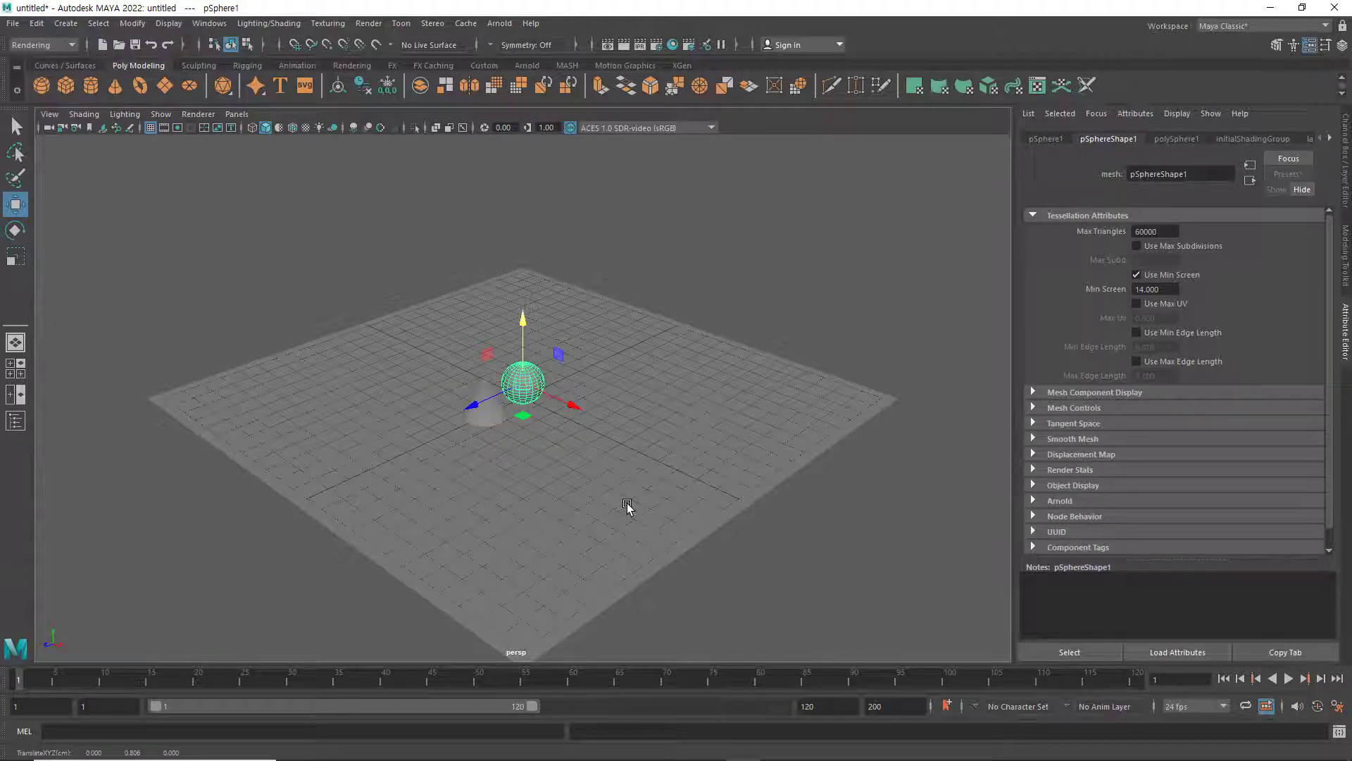
{"action": "key", "text": "r"}
{"action": "left_click_drag", "start_coordinate": [523, 384], "coordinate": [535, 392]}
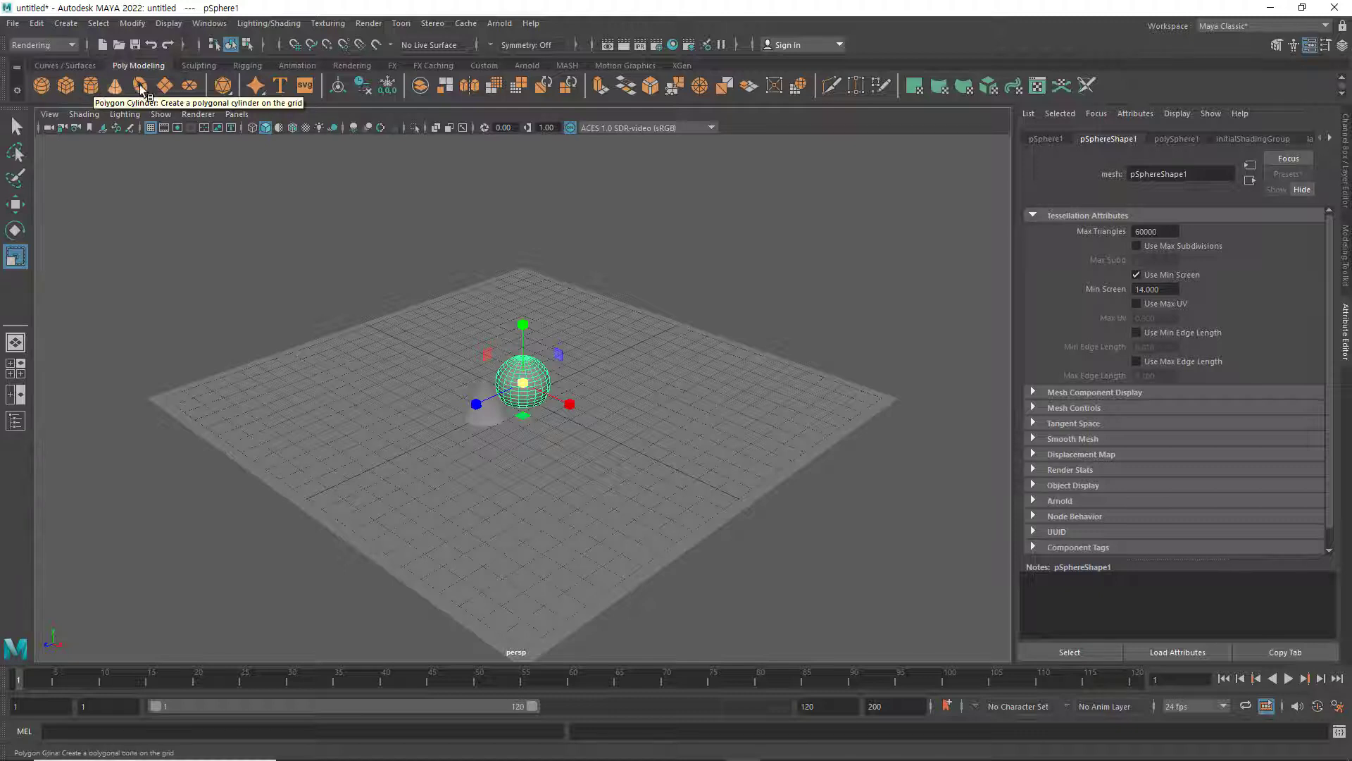
{"action": "left_click", "coordinate": [69, 87]}
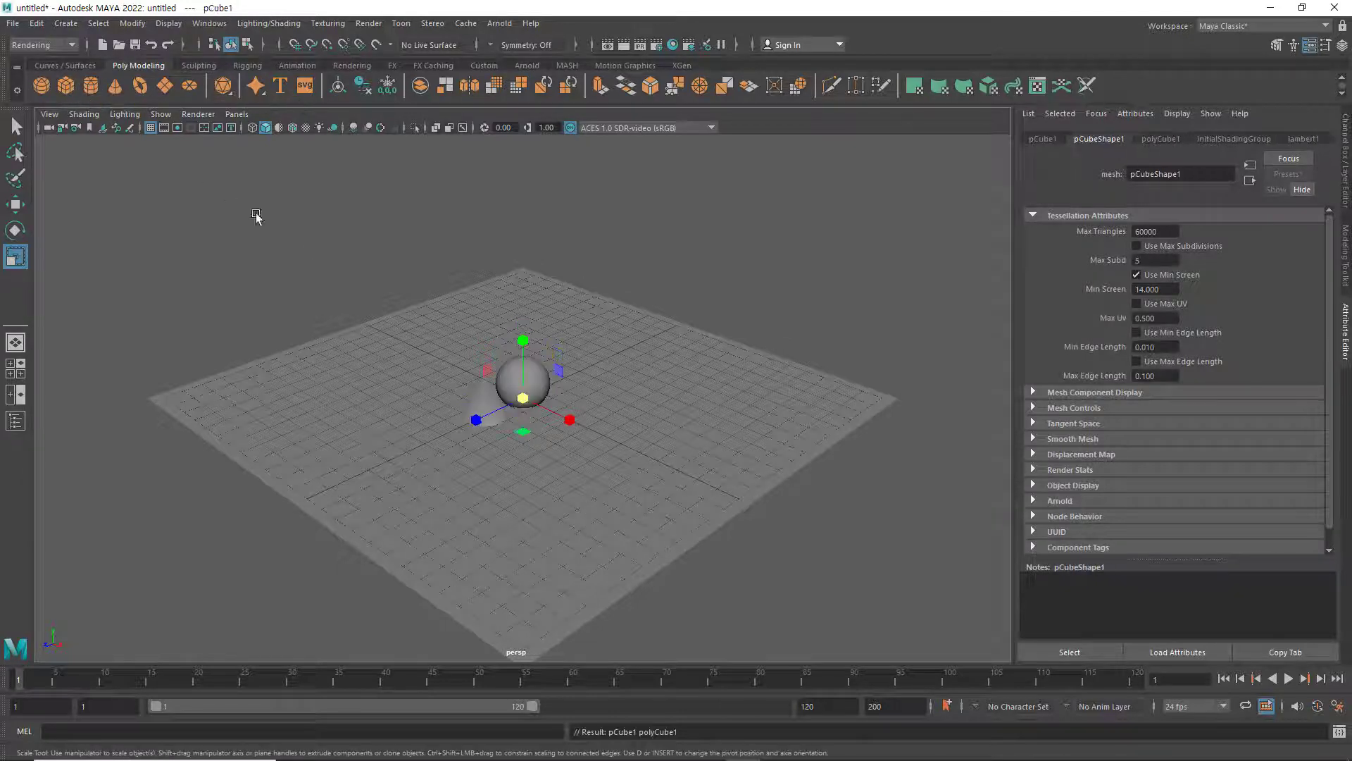
{"action": "key", "text": "w"}
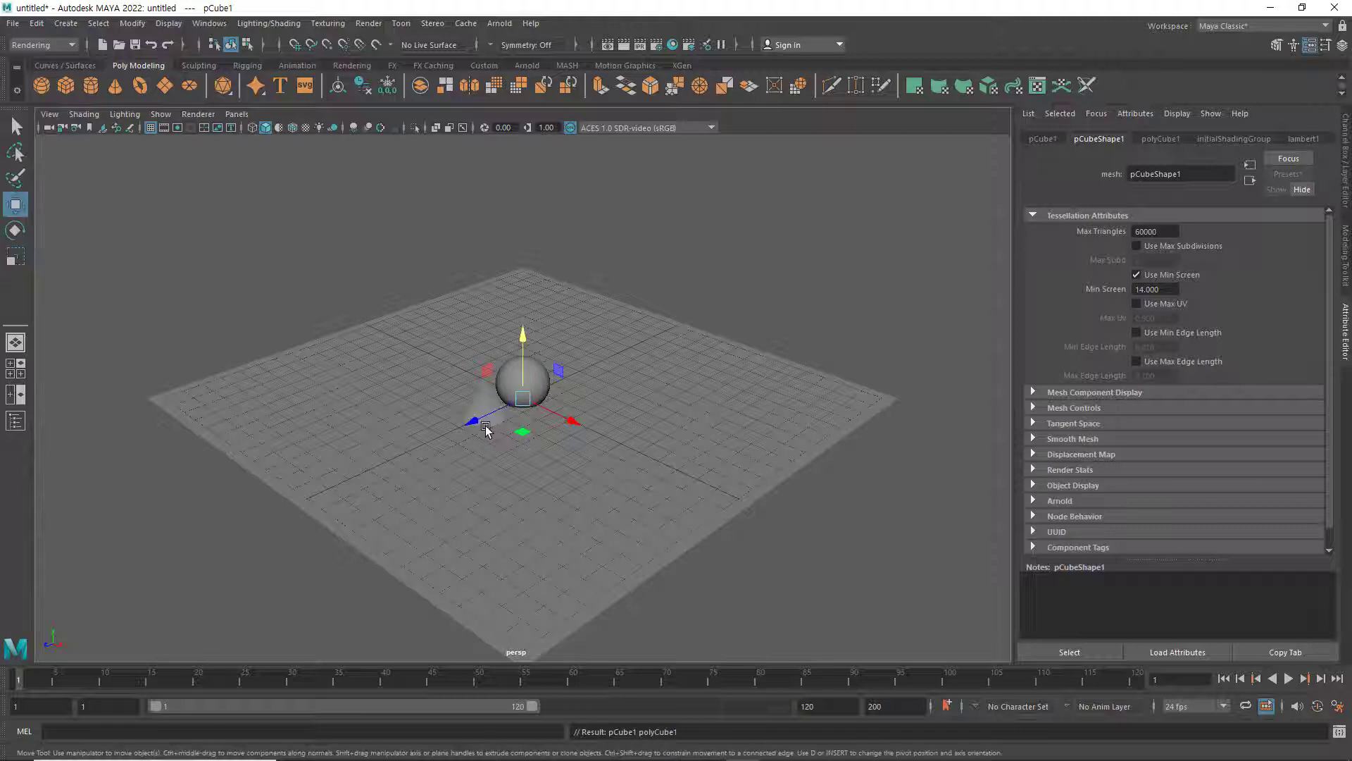
{"action": "left_click_drag", "start_coordinate": [469, 419], "coordinate": [522, 387]}
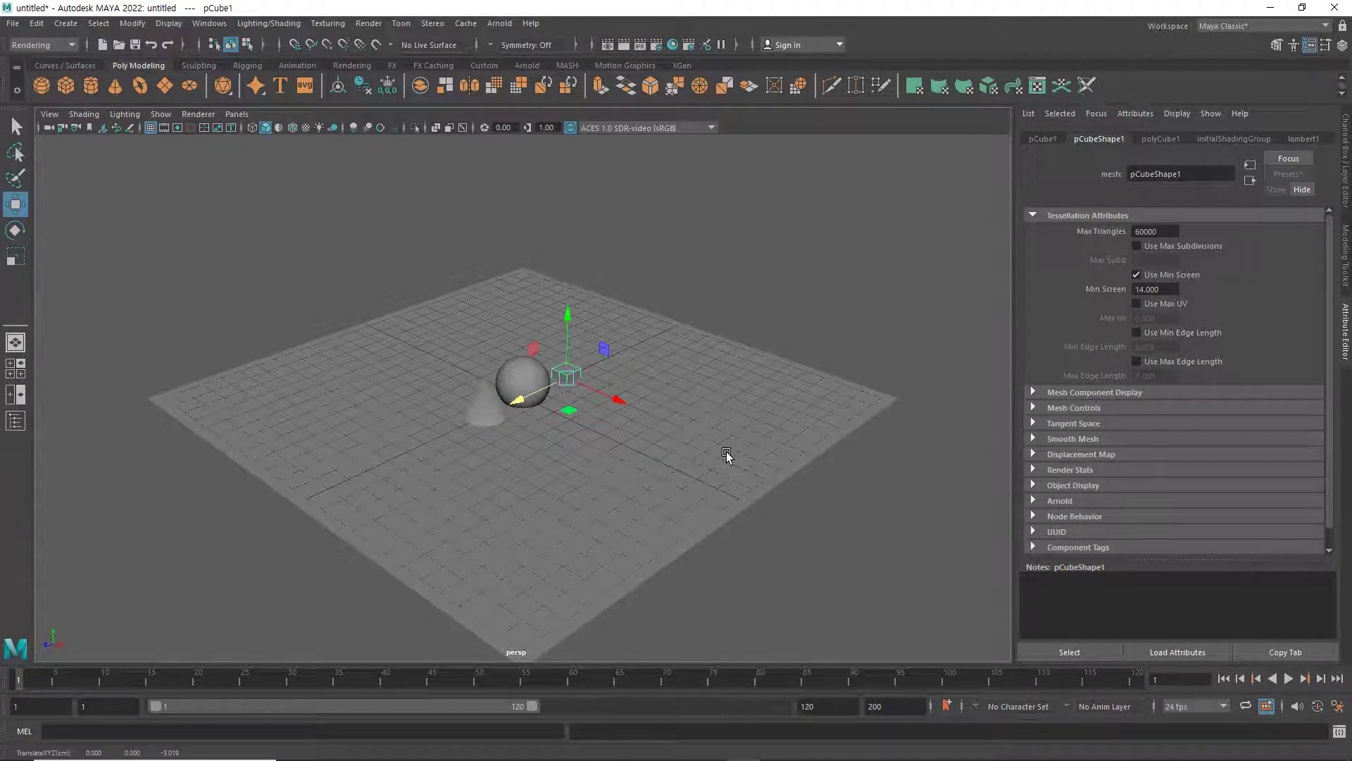
{"action": "key", "text": "r"}
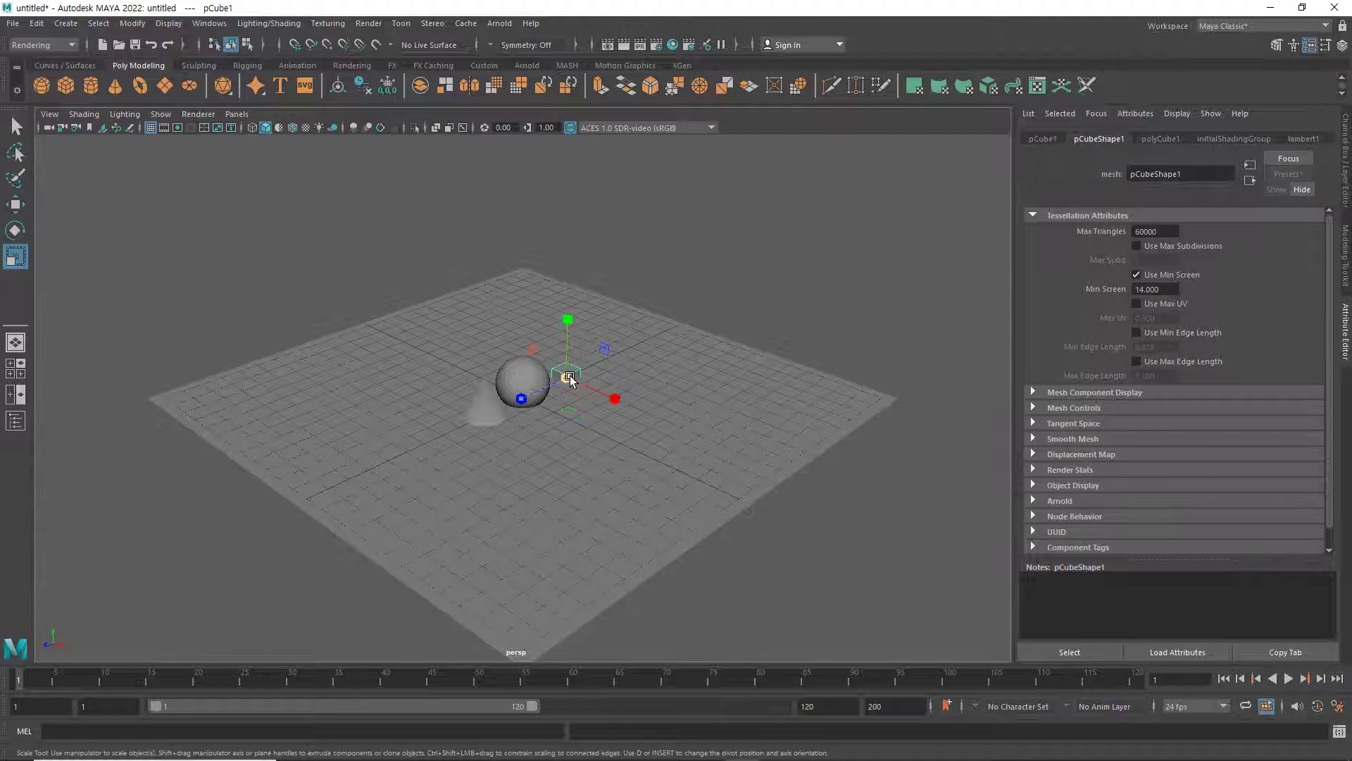
{"action": "left_click_drag", "start_coordinate": [568, 376], "coordinate": [589, 392]}
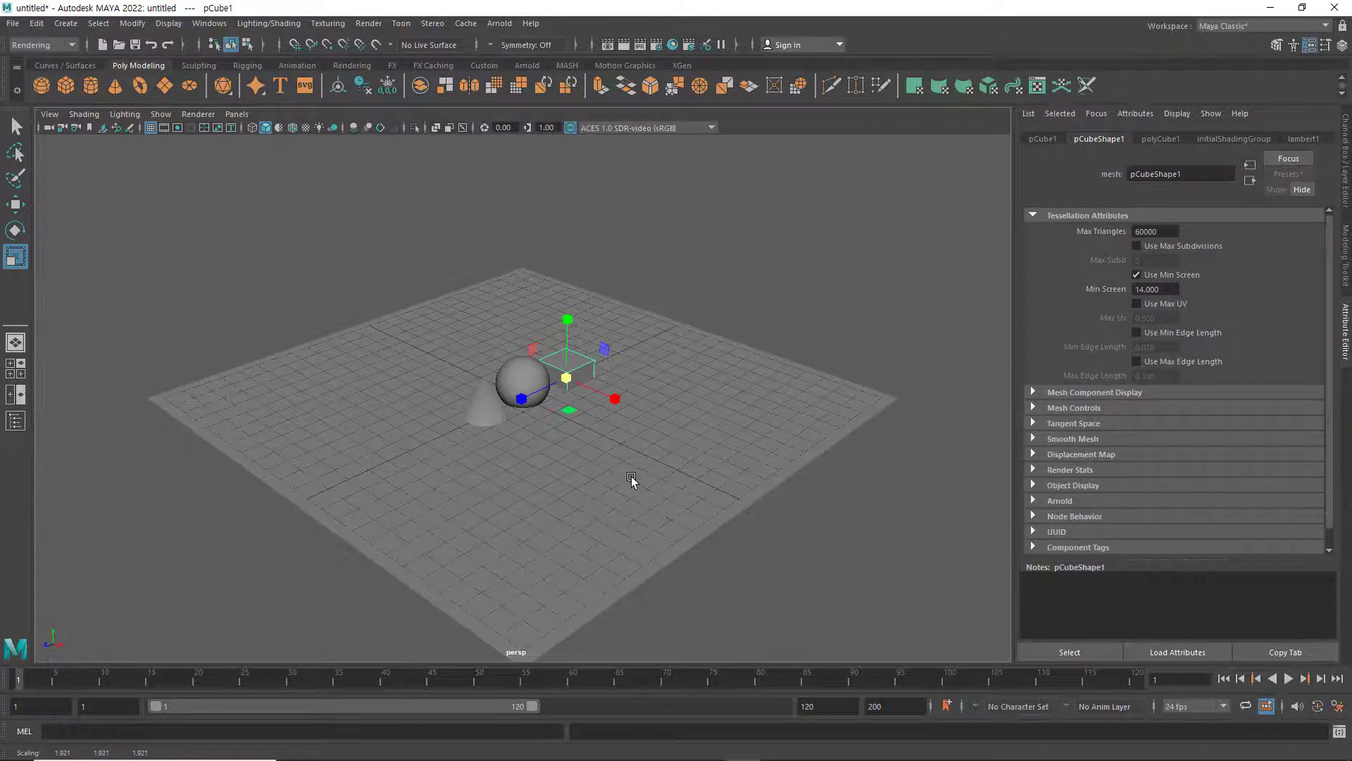
{"action": "left_click_drag", "start_coordinate": [645, 491], "coordinate": [604, 487], "text": "alt"}
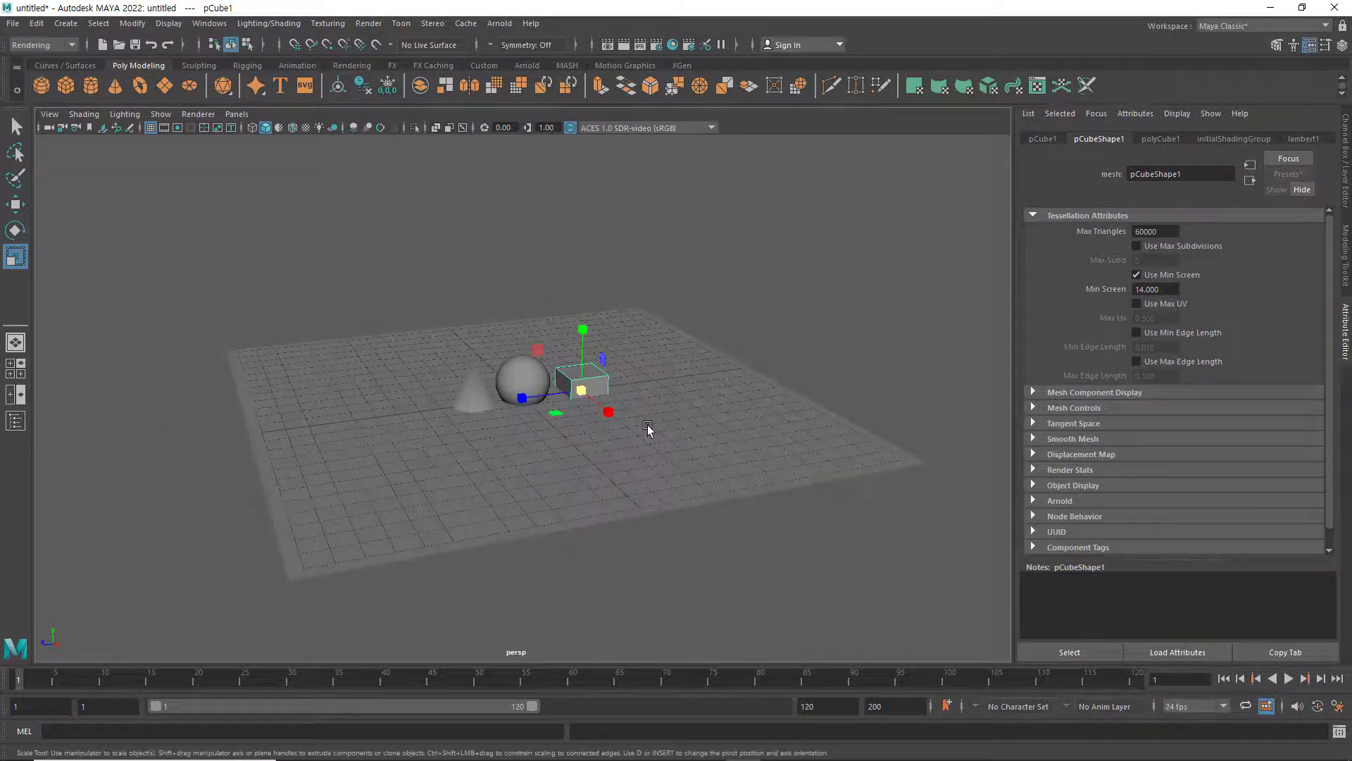
{"action": "key", "text": "w"}
{"action": "left_click_drag", "start_coordinate": [590, 344], "coordinate": [590, 327]}
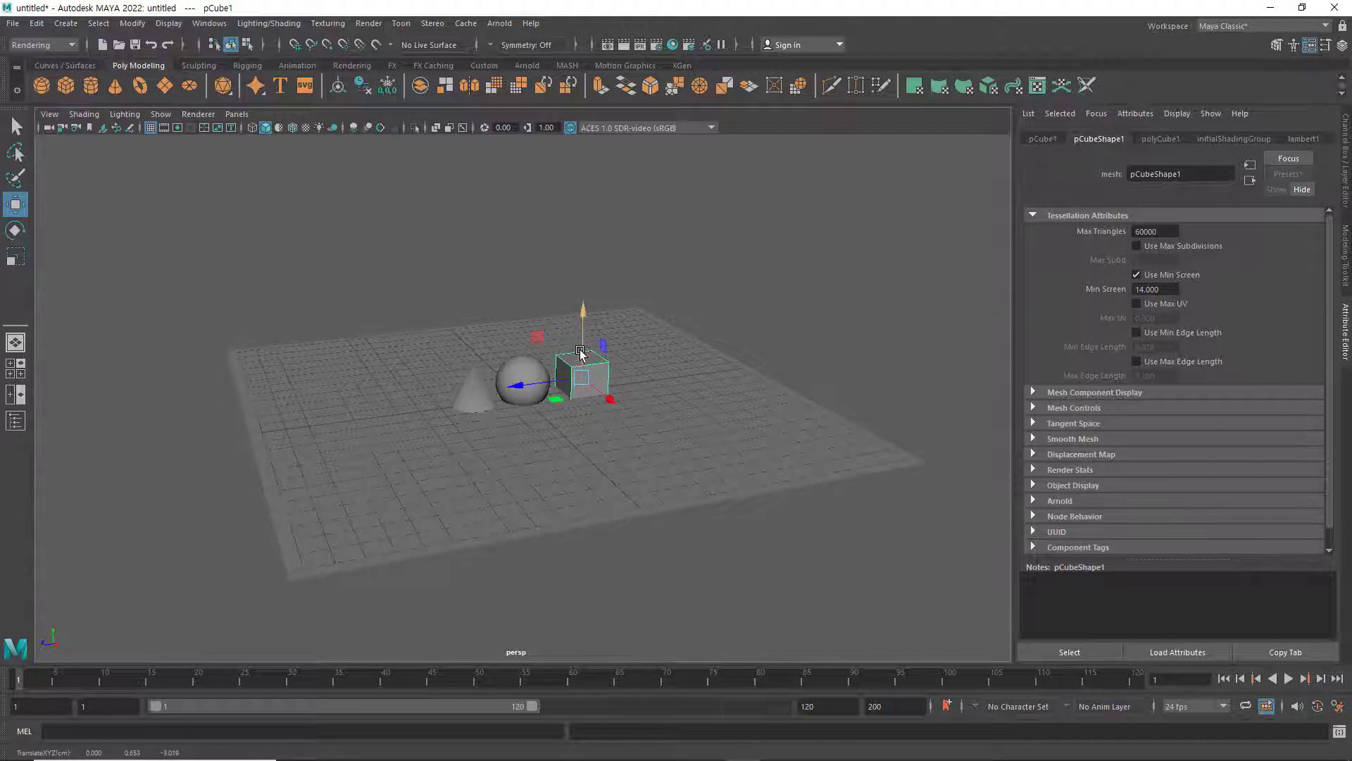
{"action": "left_click_drag", "start_coordinate": [524, 384], "coordinate": [585, 371]}
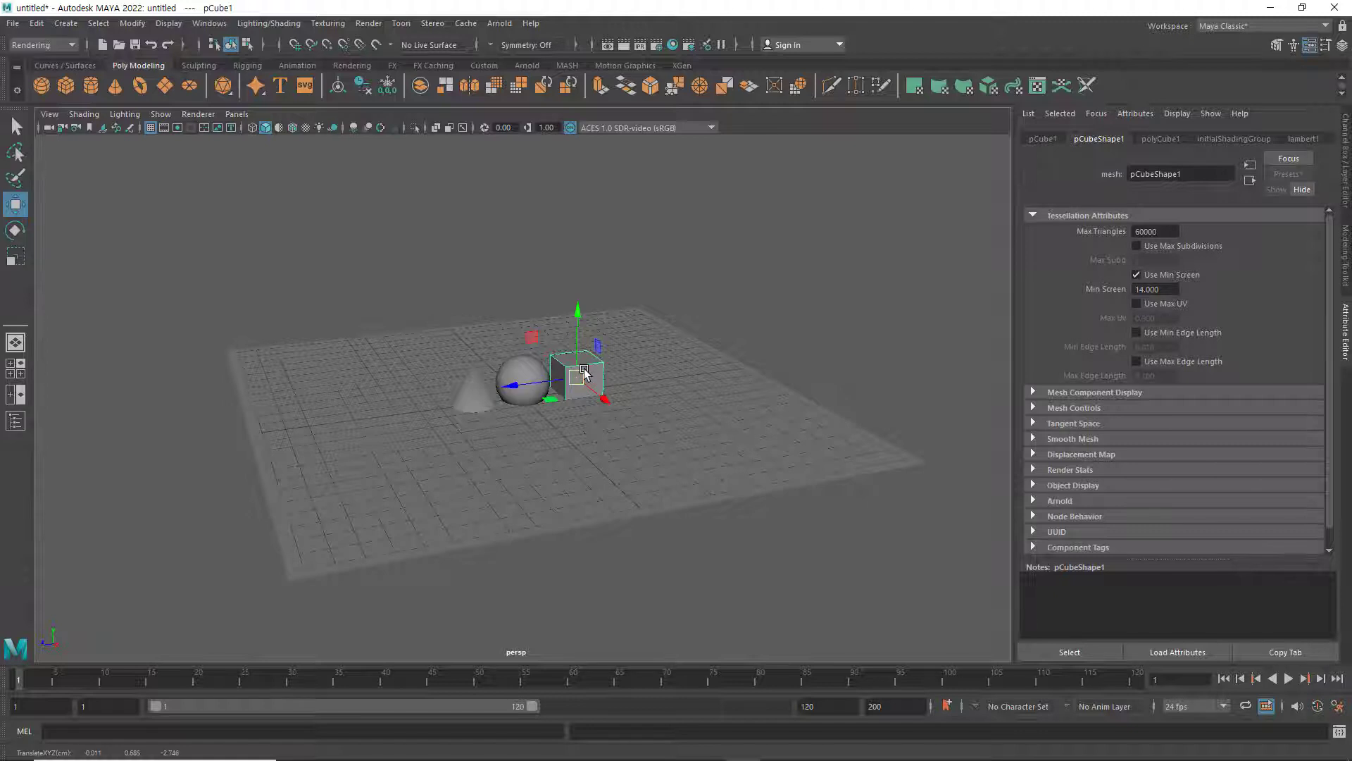
{"action": "key", "text": "Delete"}
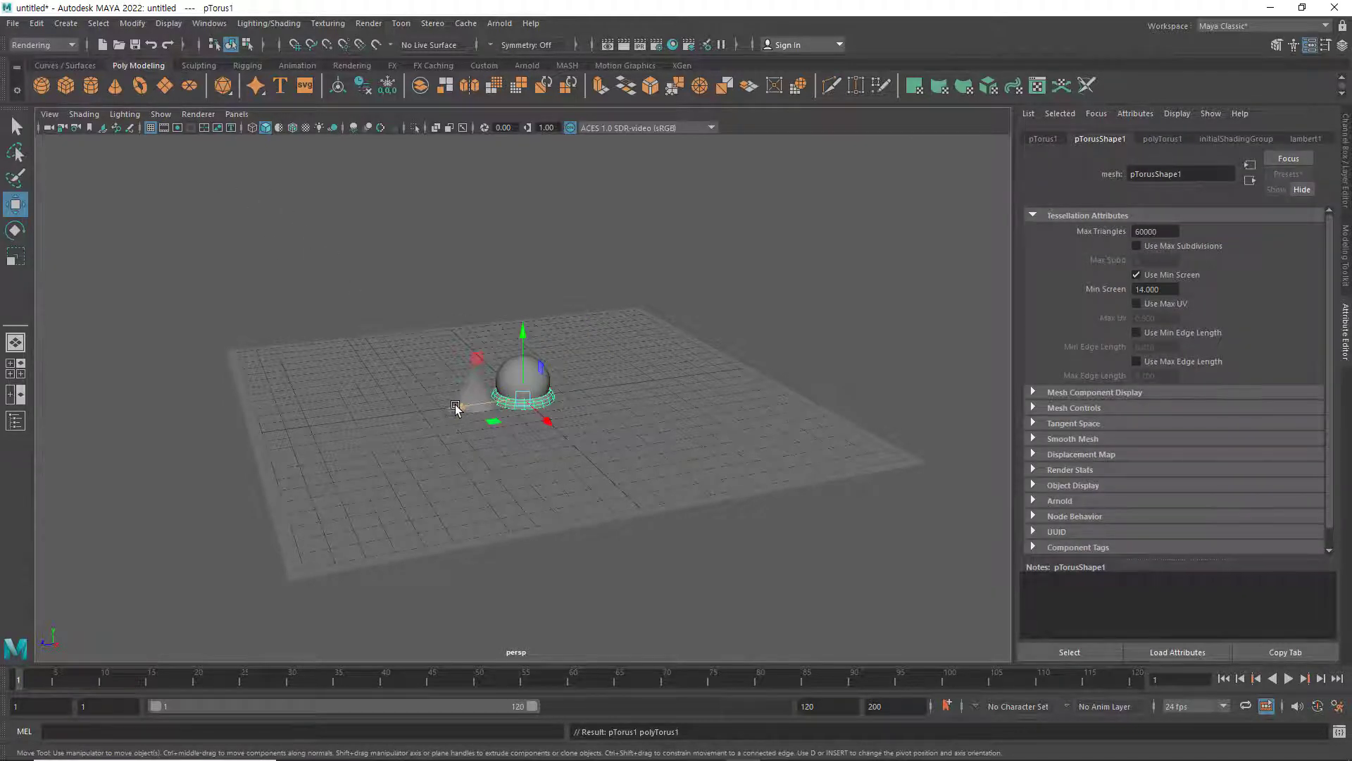
Move the torus about 3 units along negative Z to the sphere's free side and raise it onto the plane
{"action": "left_click_drag", "start_coordinate": [455, 407], "coordinate": [517, 404]}
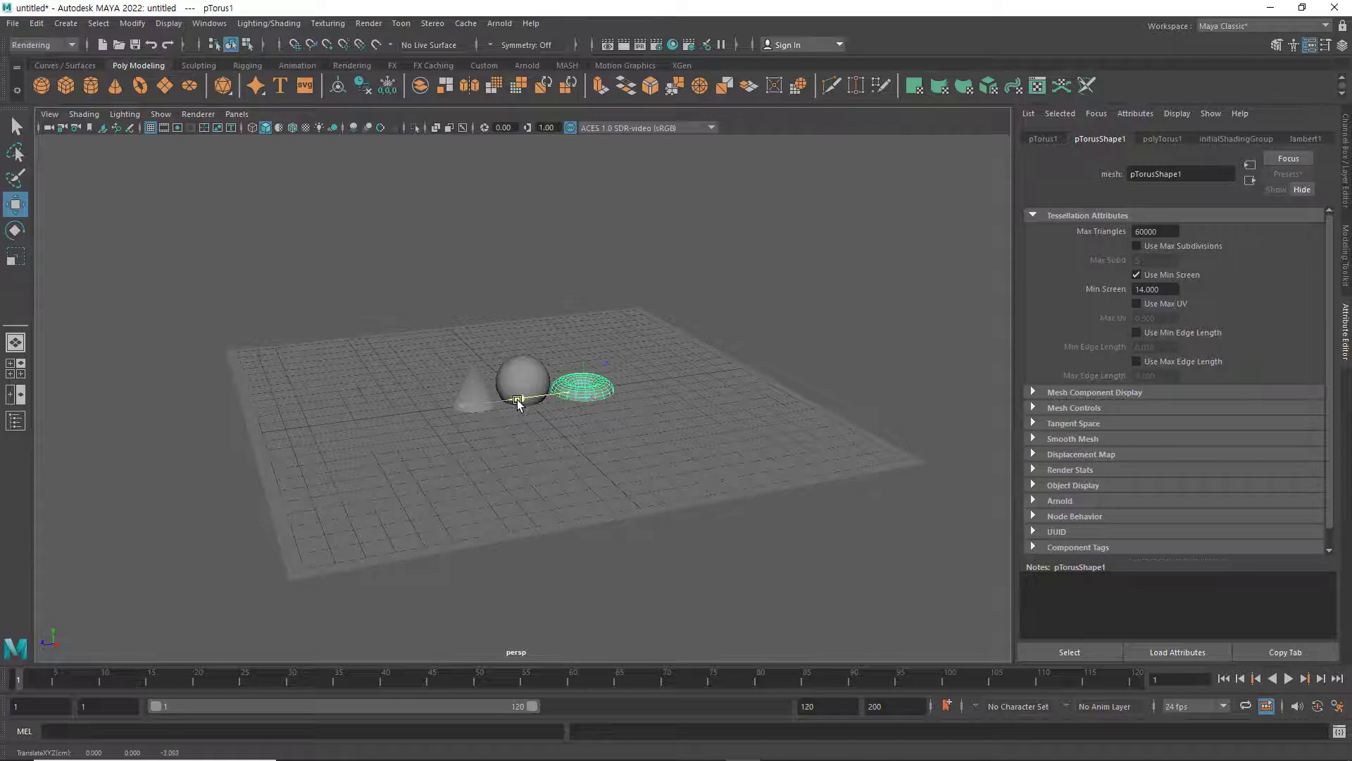
{"action": "left_click_drag", "start_coordinate": [583, 348], "coordinate": [587, 321]}
{"action": "left_click_drag", "start_coordinate": [562, 443], "coordinate": [651, 355], "text": "alt"}
{"action": "left_click", "coordinate": [651, 354]}
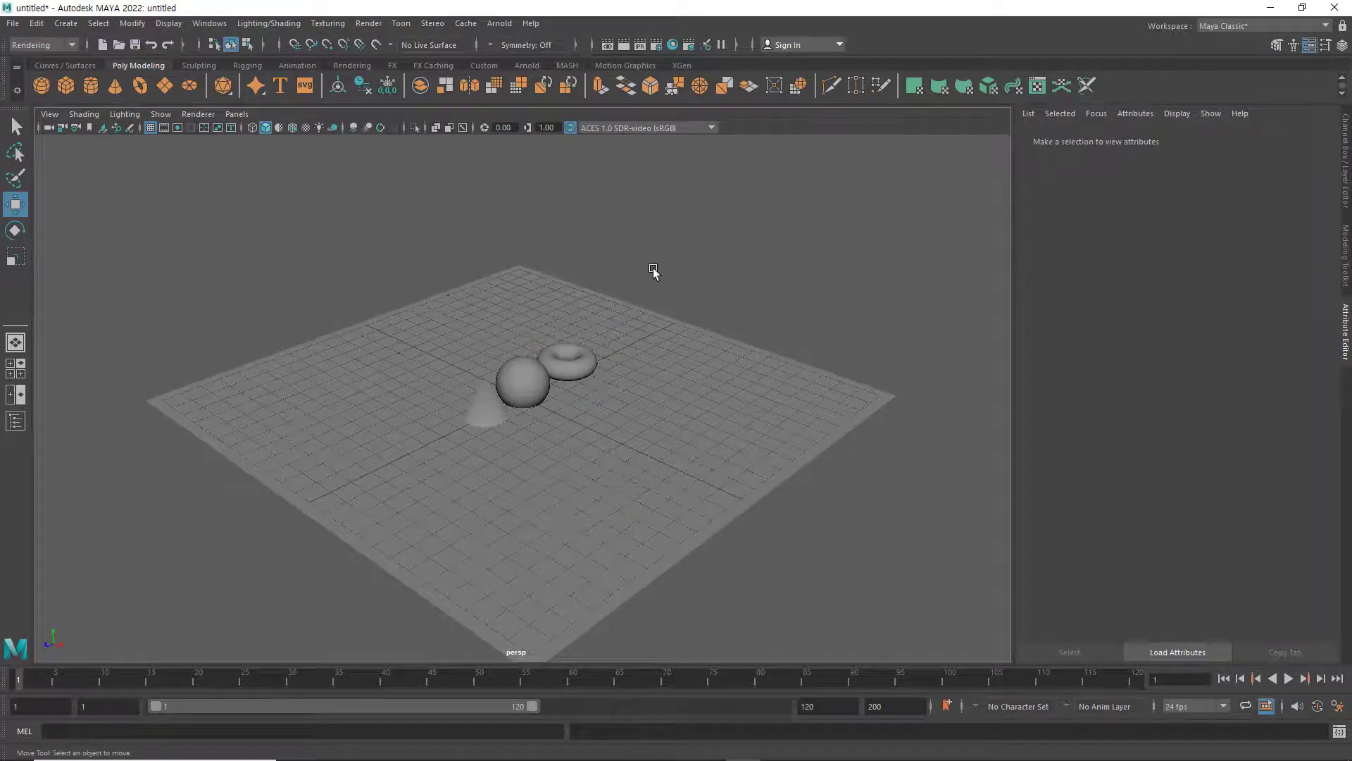
{"action": "left_click", "coordinate": [643, 347]}
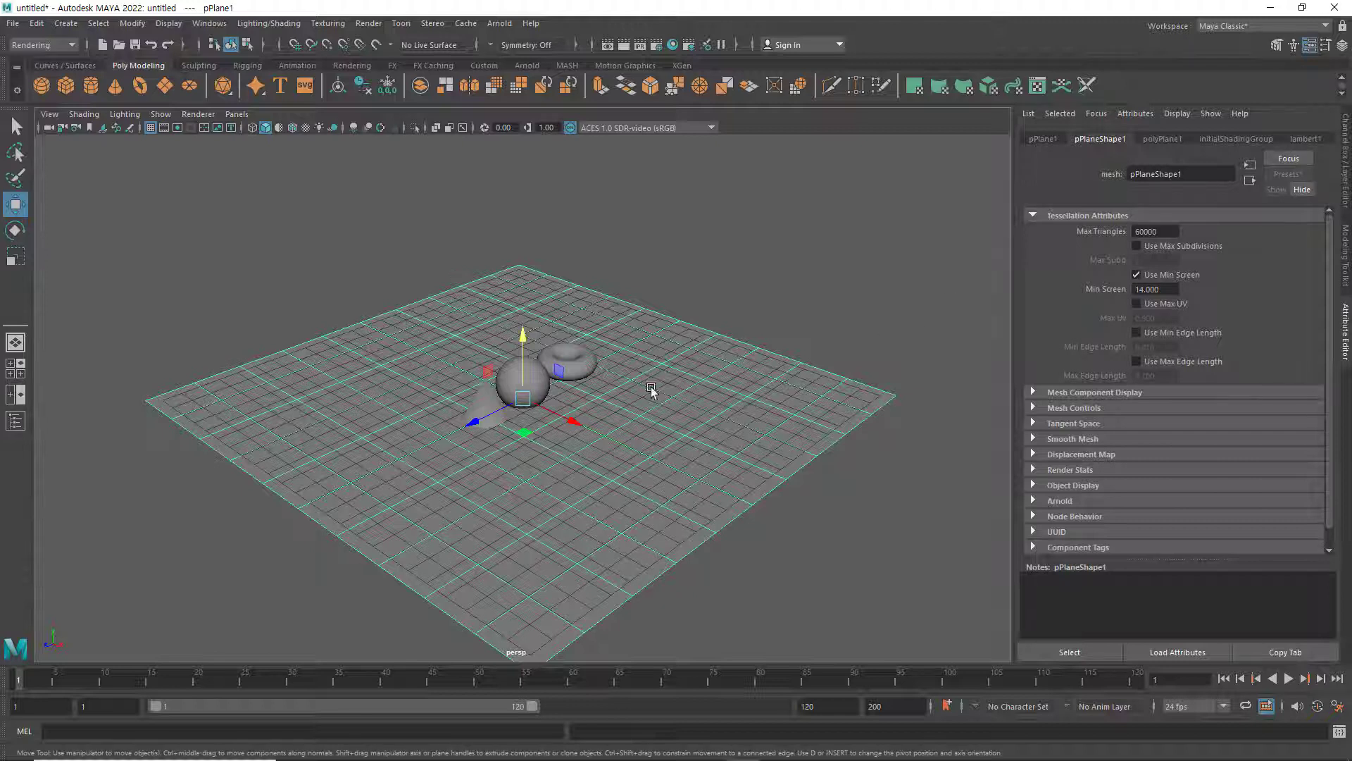
{"action": "left_click", "coordinate": [583, 363]}
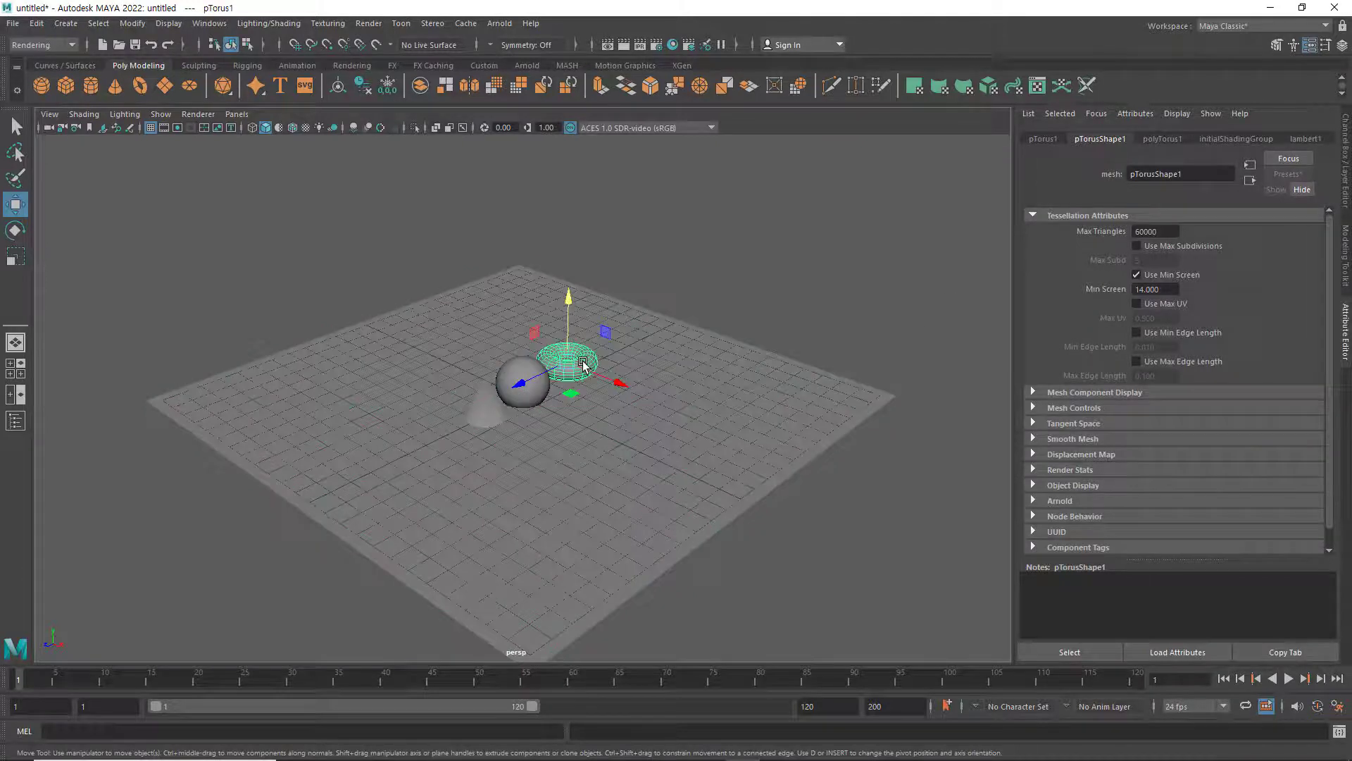
{"action": "left_click", "coordinate": [520, 386]}
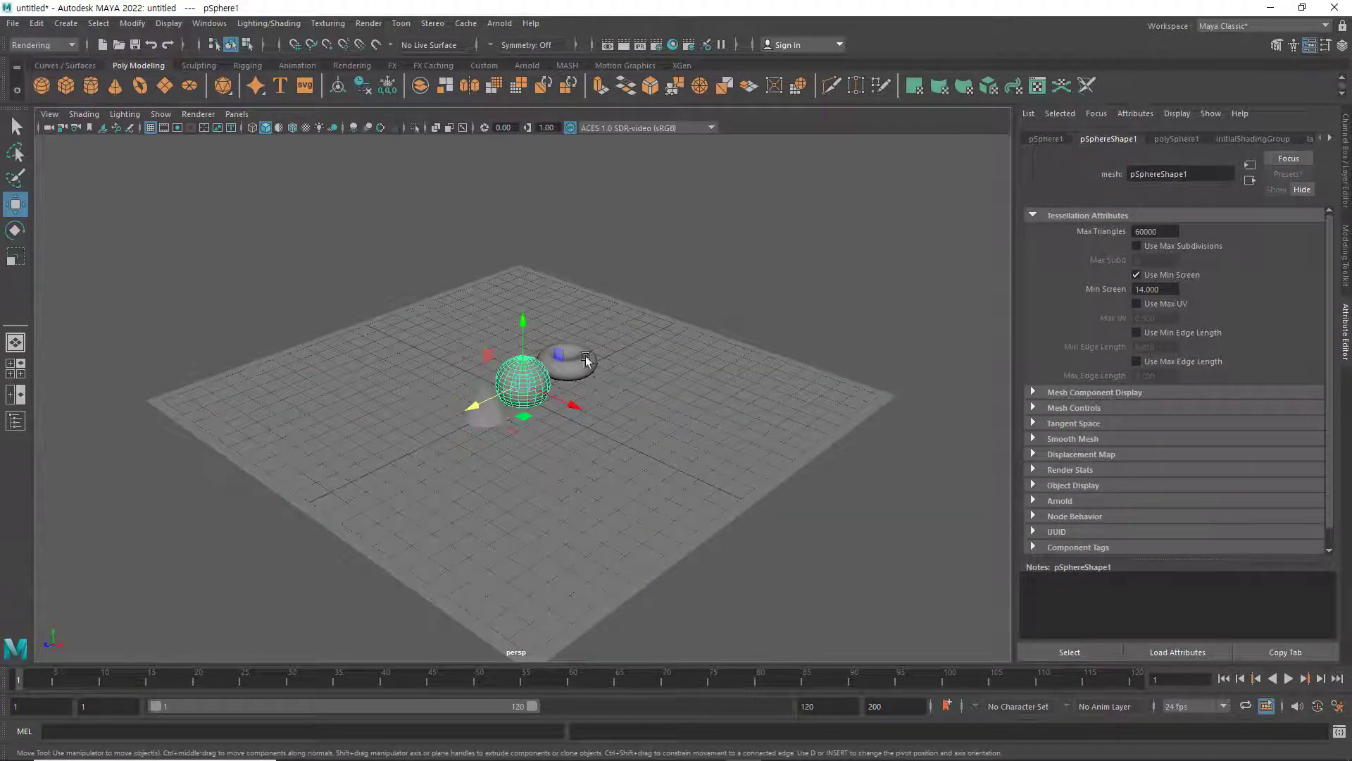
{"action": "left_click", "coordinate": [1332, 140]}
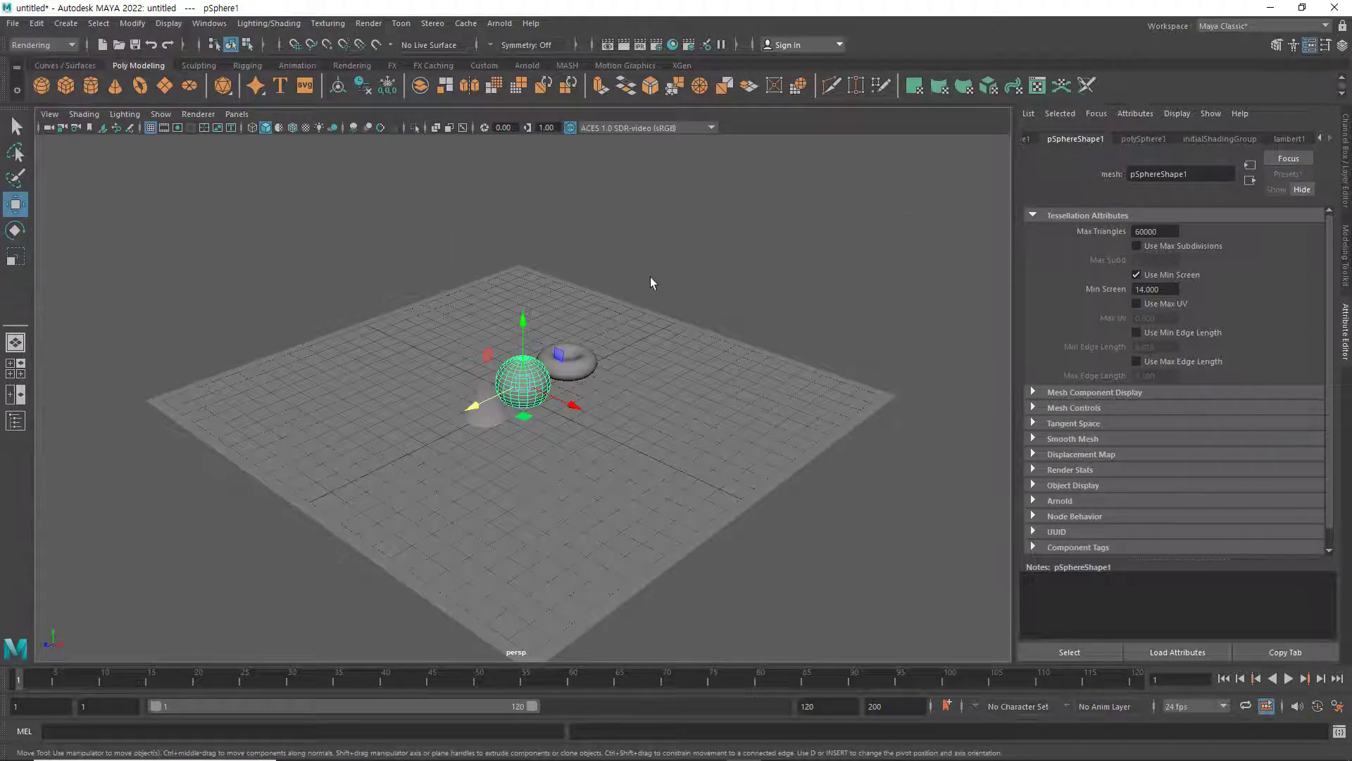
{"action": "left_click", "coordinate": [642, 240]}
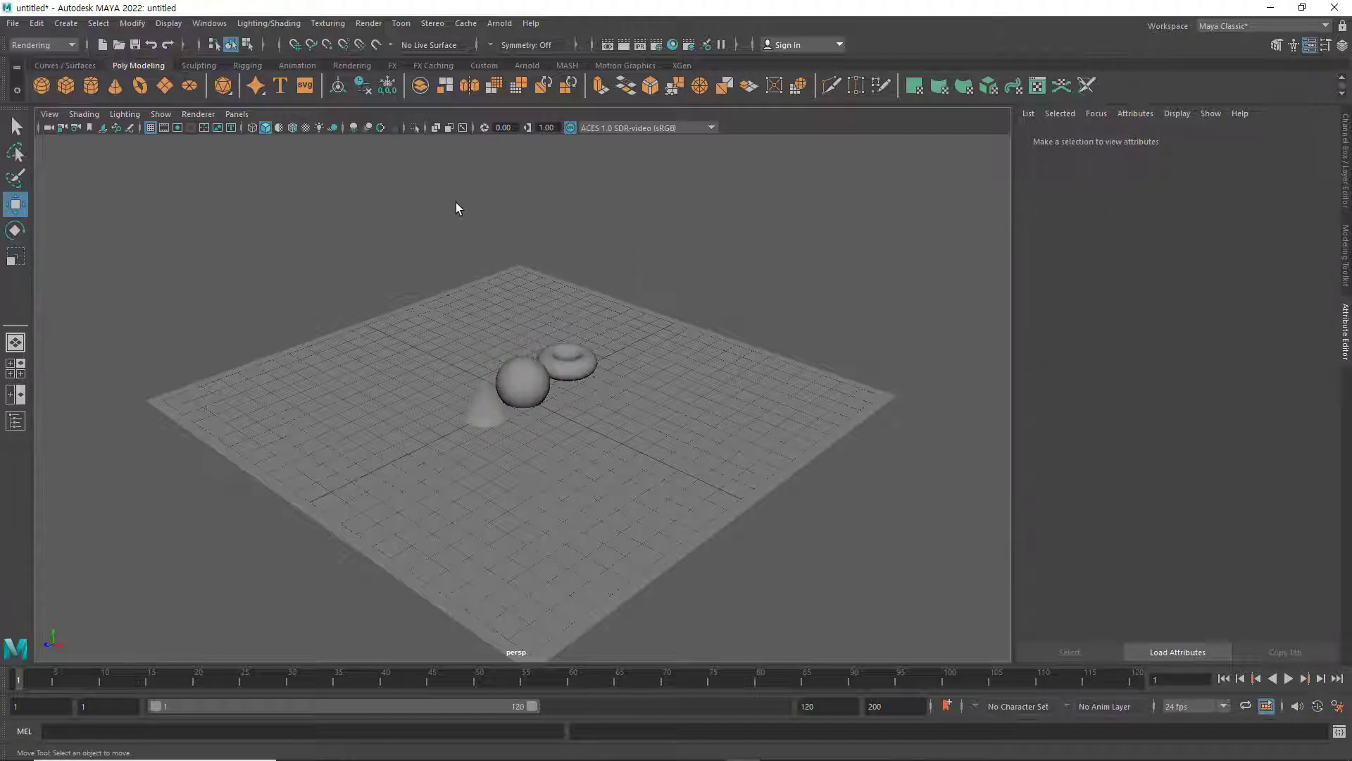
Set the render image width to 540 pixels in the render settings
{"action": "left_click", "coordinate": [356, 65]}
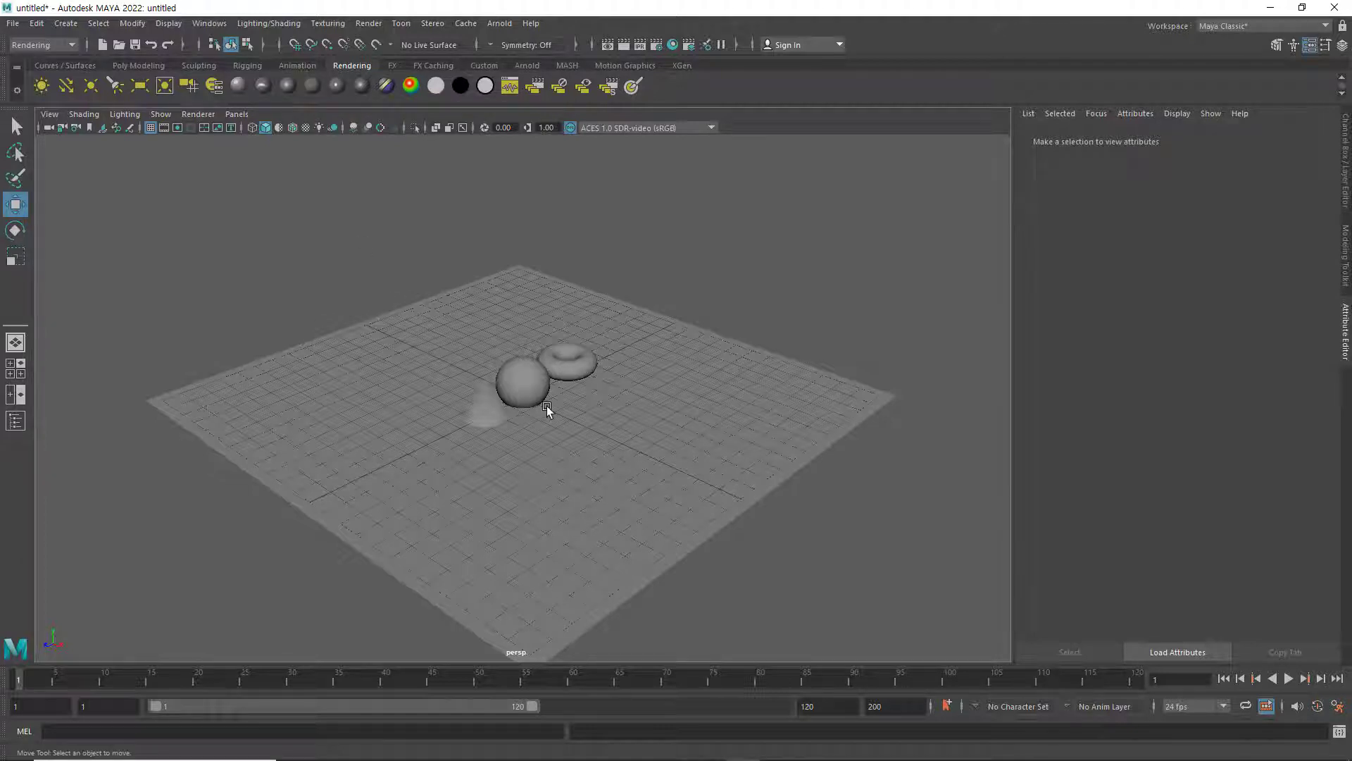
{"action": "middle_click_drag", "start_coordinate": [547, 406], "coordinate": [530, 417], "text": "alt"}
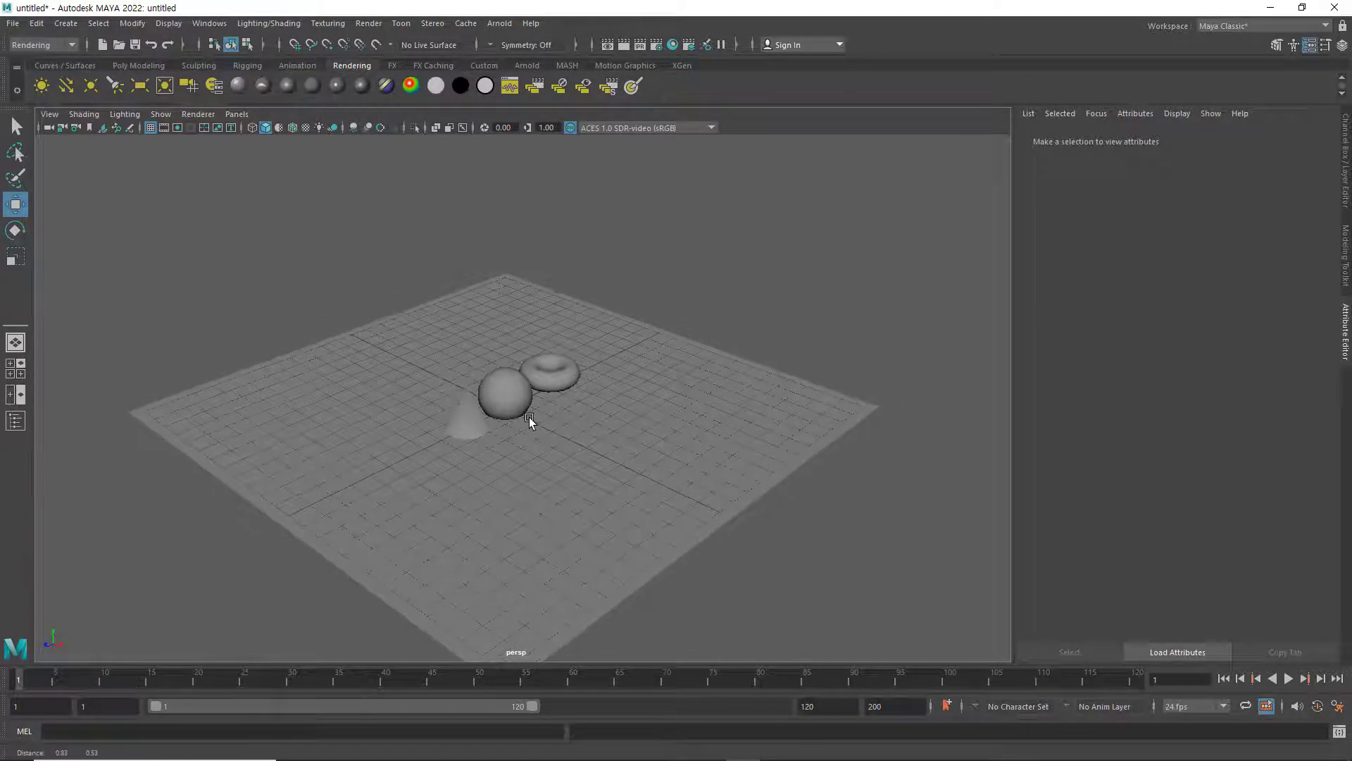
{"action": "left_click", "coordinate": [659, 45]}
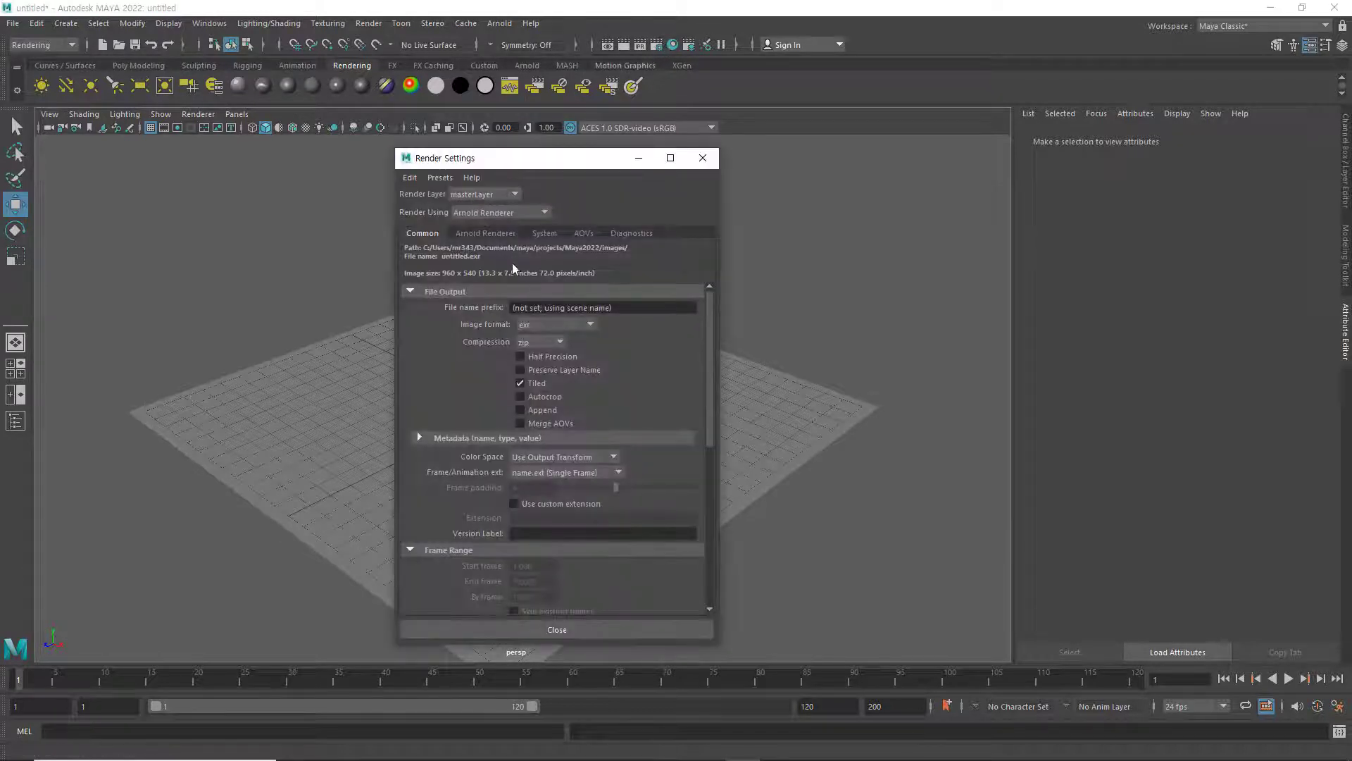
{"action": "scroll", "coordinate": [515, 438], "scroll_direction": "down", "scroll_amount": 8}
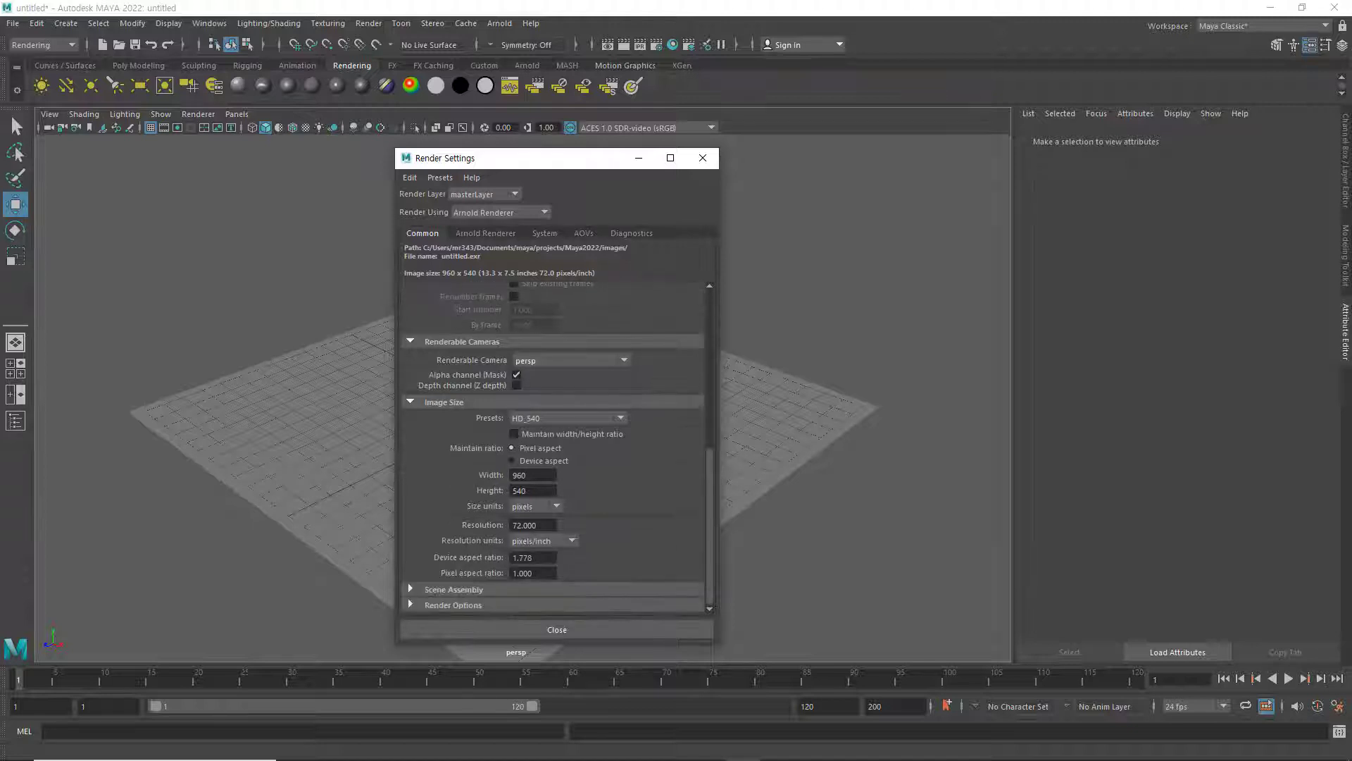
{"action": "double_click", "coordinate": [537, 478]}
{"action": "type", "text": "540"}
{"action": "key", "text": "Return"}
{"action": "left_click", "coordinate": [552, 629]}
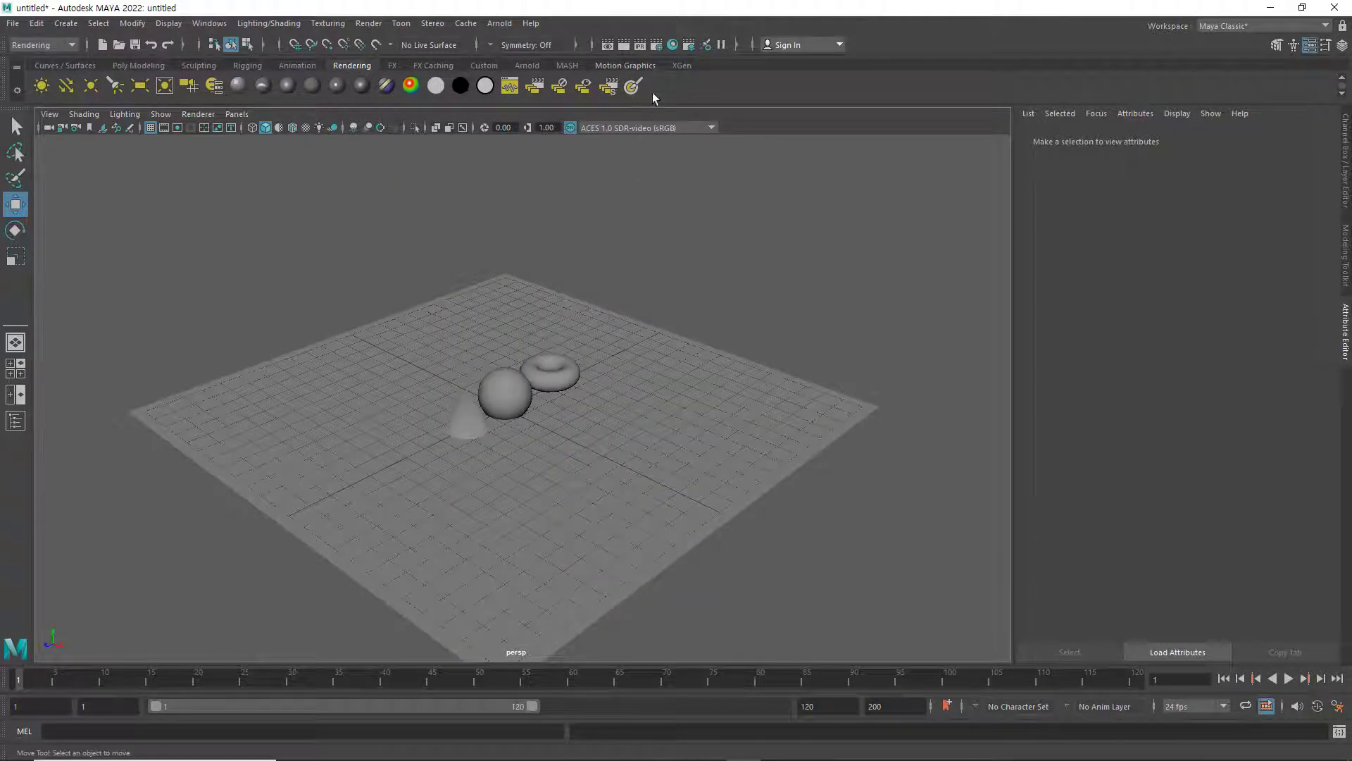
Run an IPR test render of the scene in the perspective view and close the render window
{"action": "left_click", "coordinate": [640, 46]}
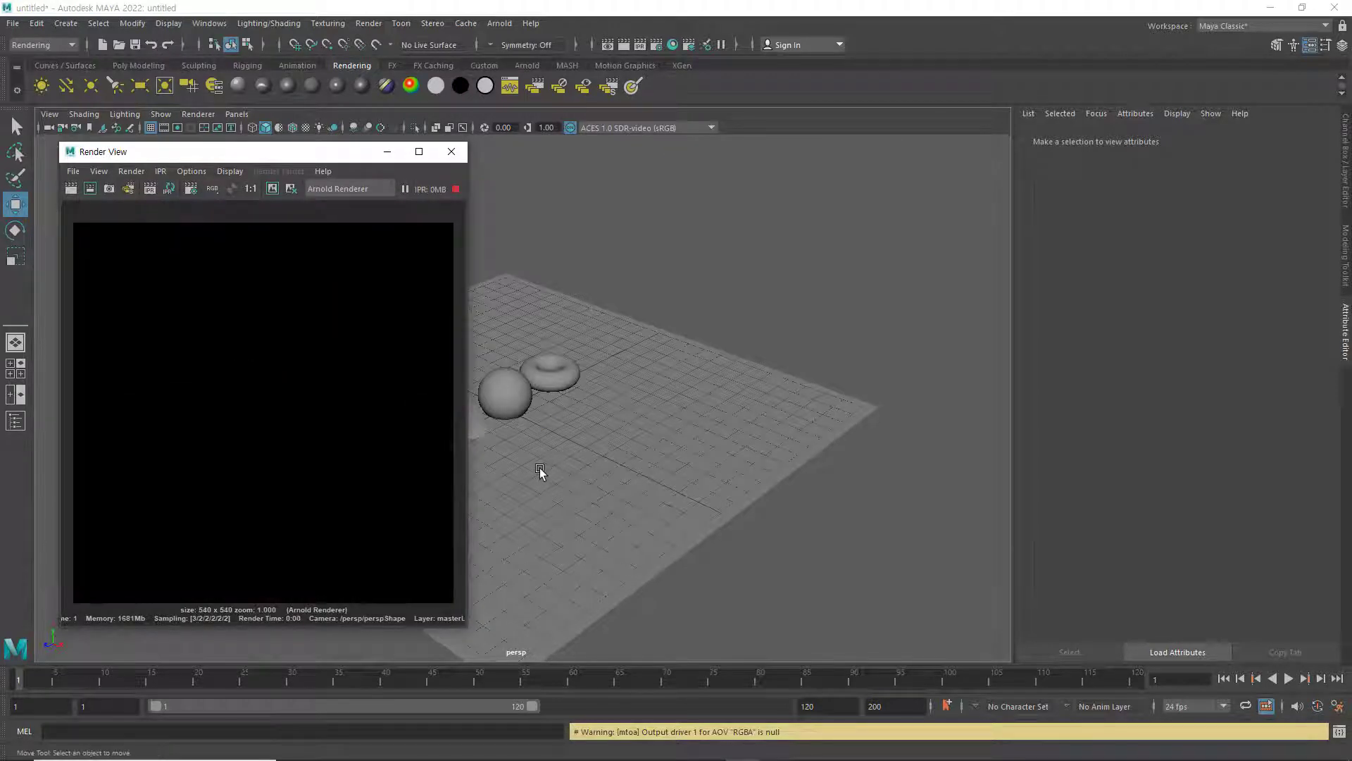
{"action": "left_click", "coordinate": [452, 151]}
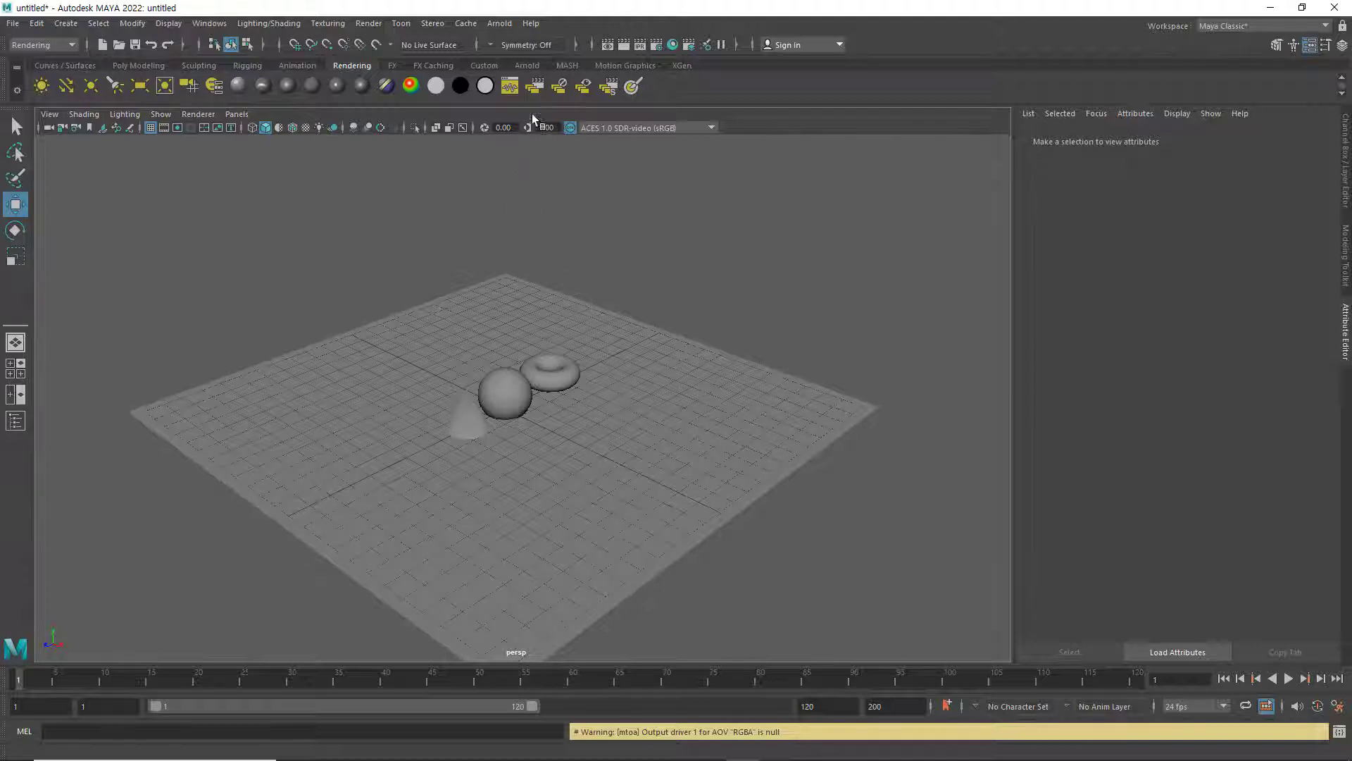
{"action": "left_click", "coordinate": [528, 65]}
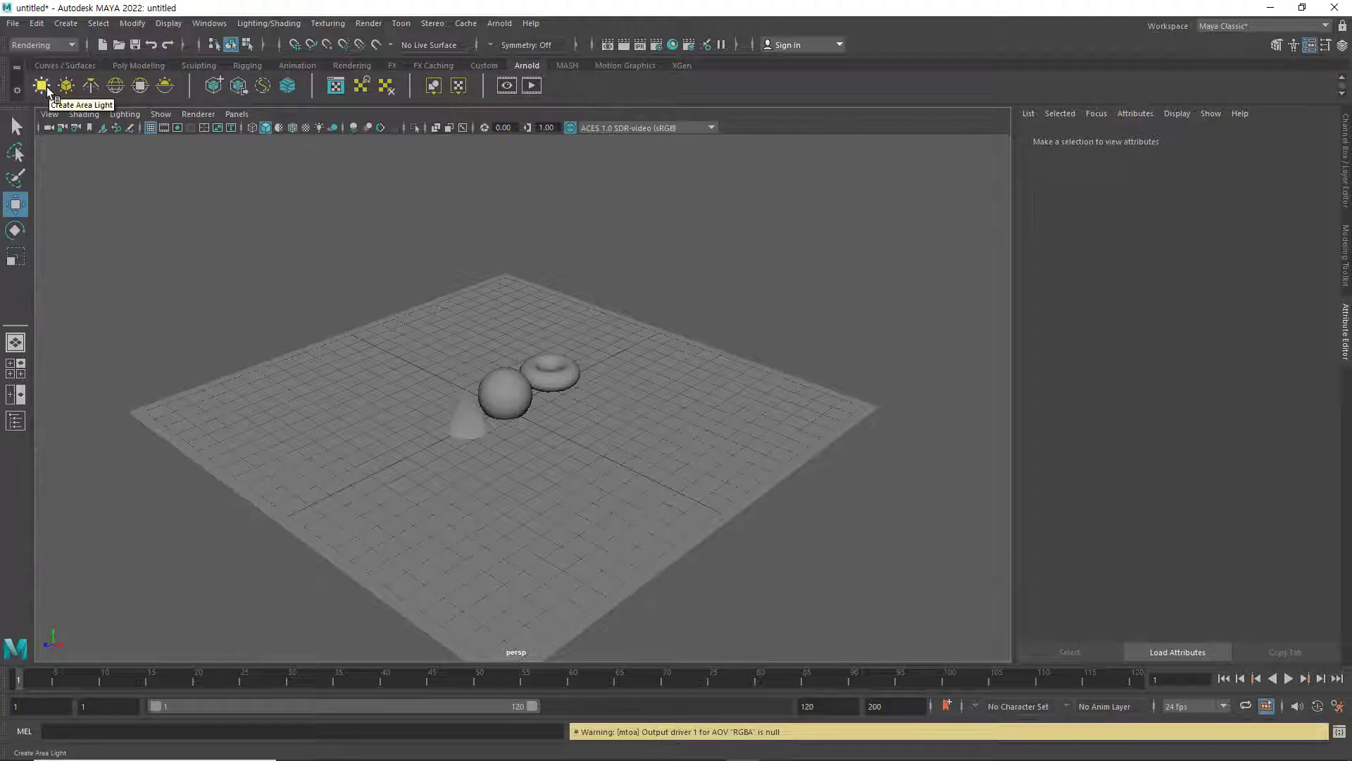
{"action": "left_click", "coordinate": [70, 44]}
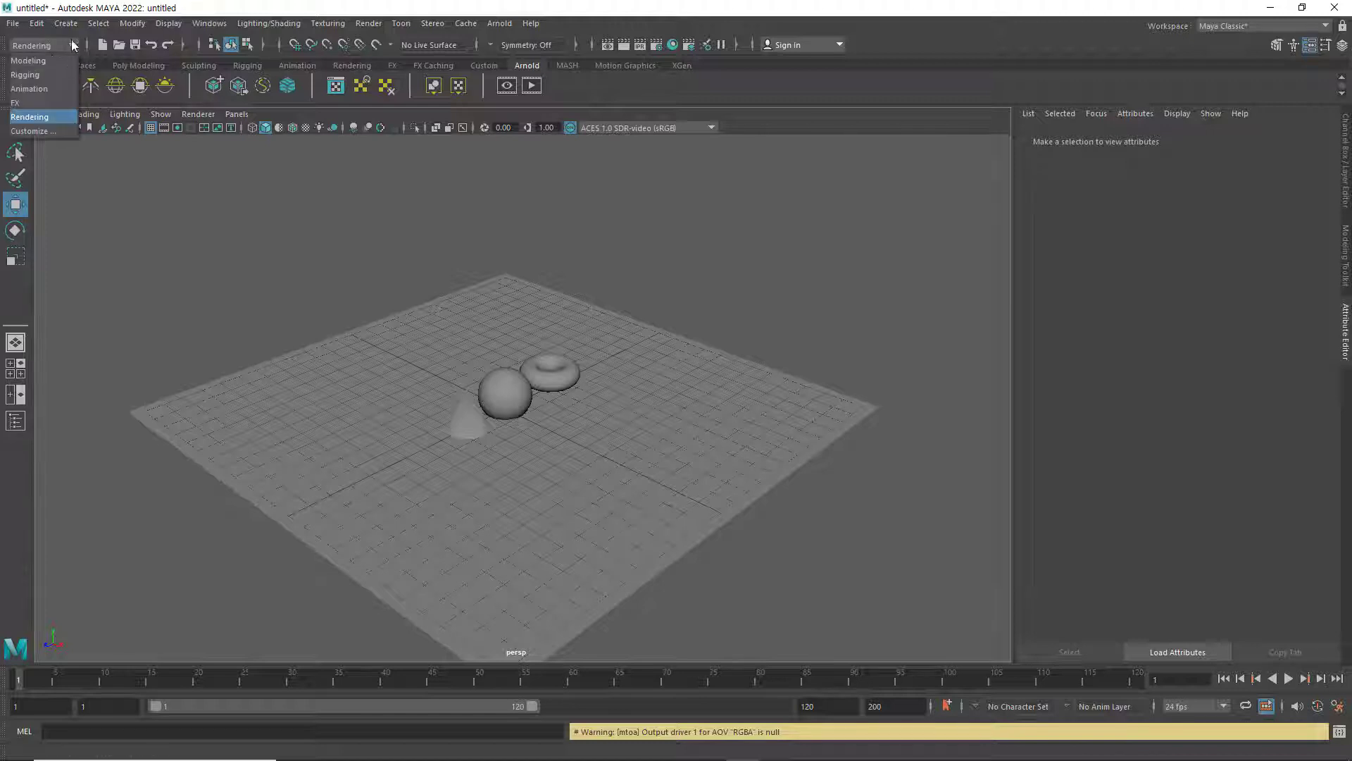
{"action": "left_click", "coordinate": [29, 61]}
{"action": "left_click", "coordinate": [69, 46]}
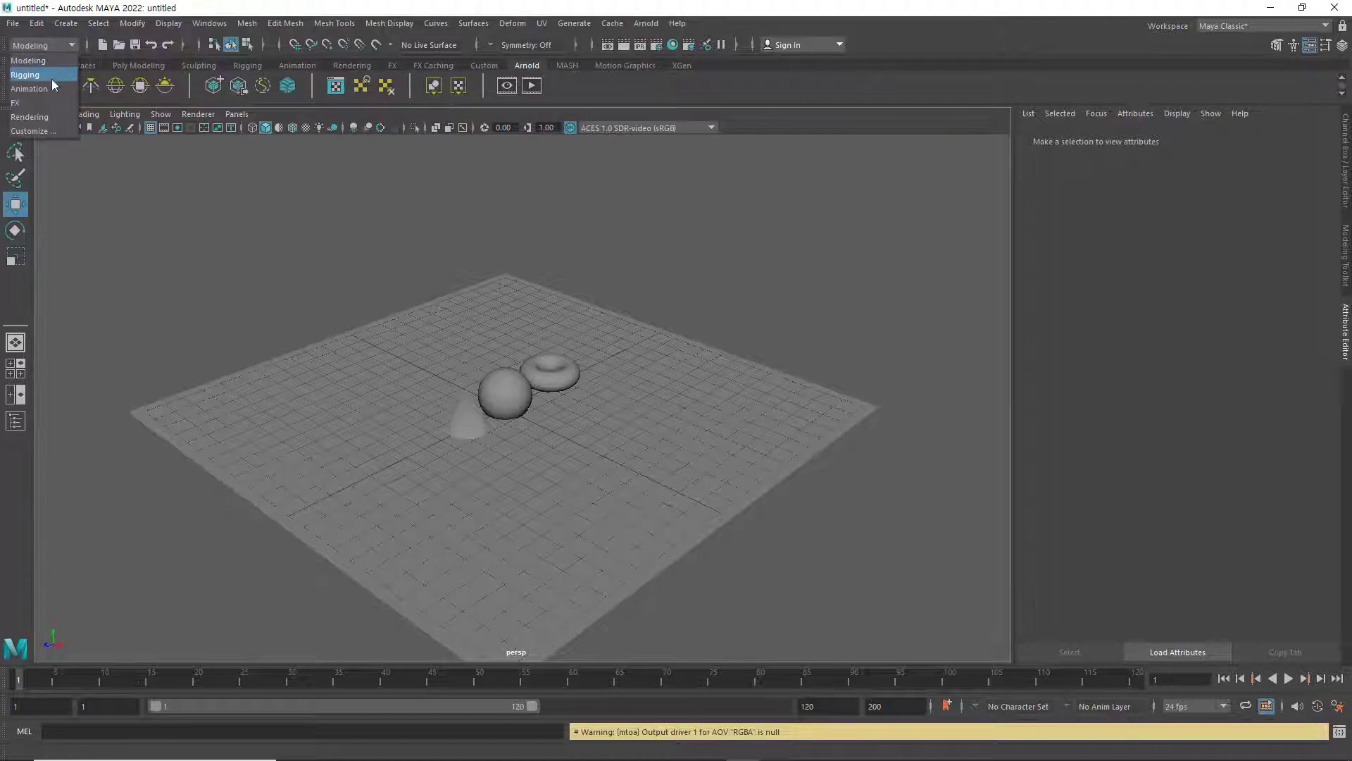
{"action": "left_click", "coordinate": [30, 117]}
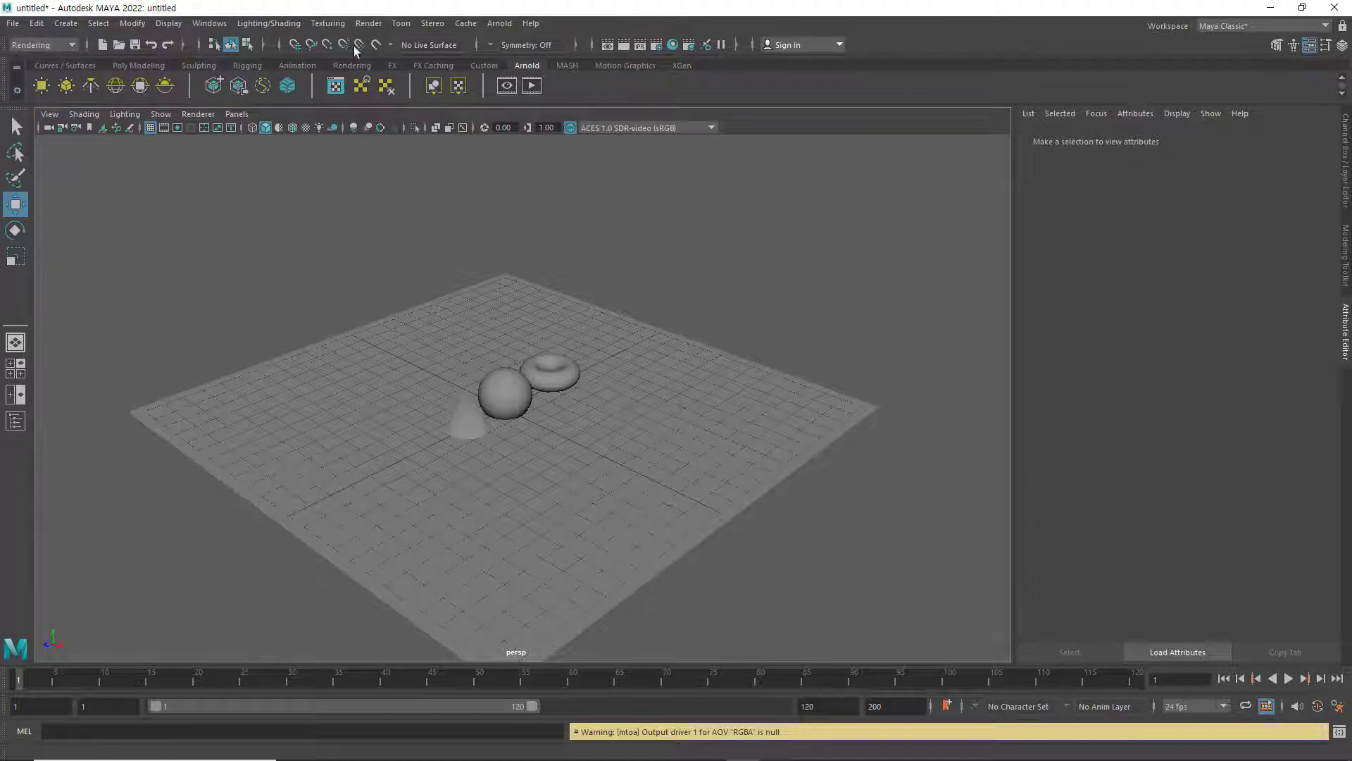
Create an Arnold area light and raise it about 4.5 units above the objects
{"action": "left_click", "coordinate": [499, 23]}
{"action": "mouse_move", "coordinate": [513, 97]}
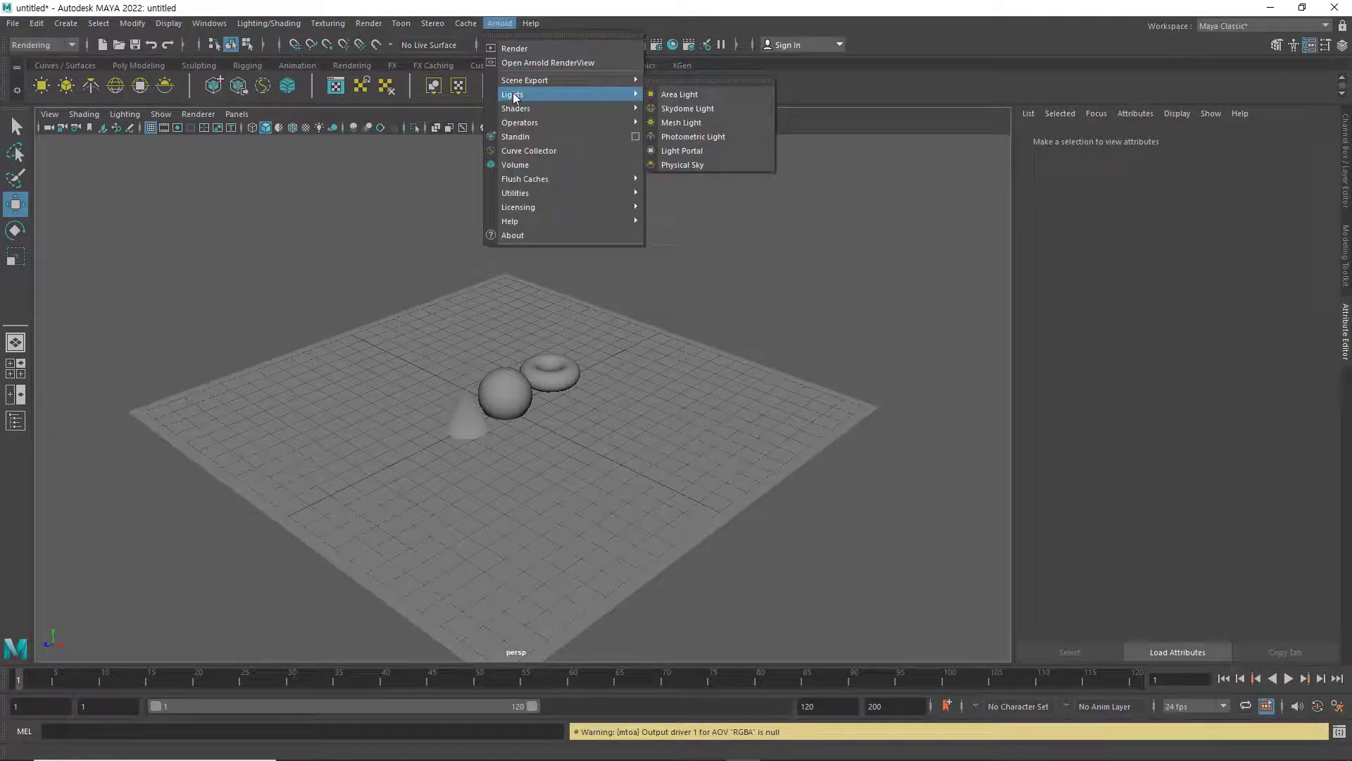
{"action": "left_click", "coordinate": [666, 97]}
{"action": "left_click_drag", "start_coordinate": [505, 349], "coordinate": [505, 255]}
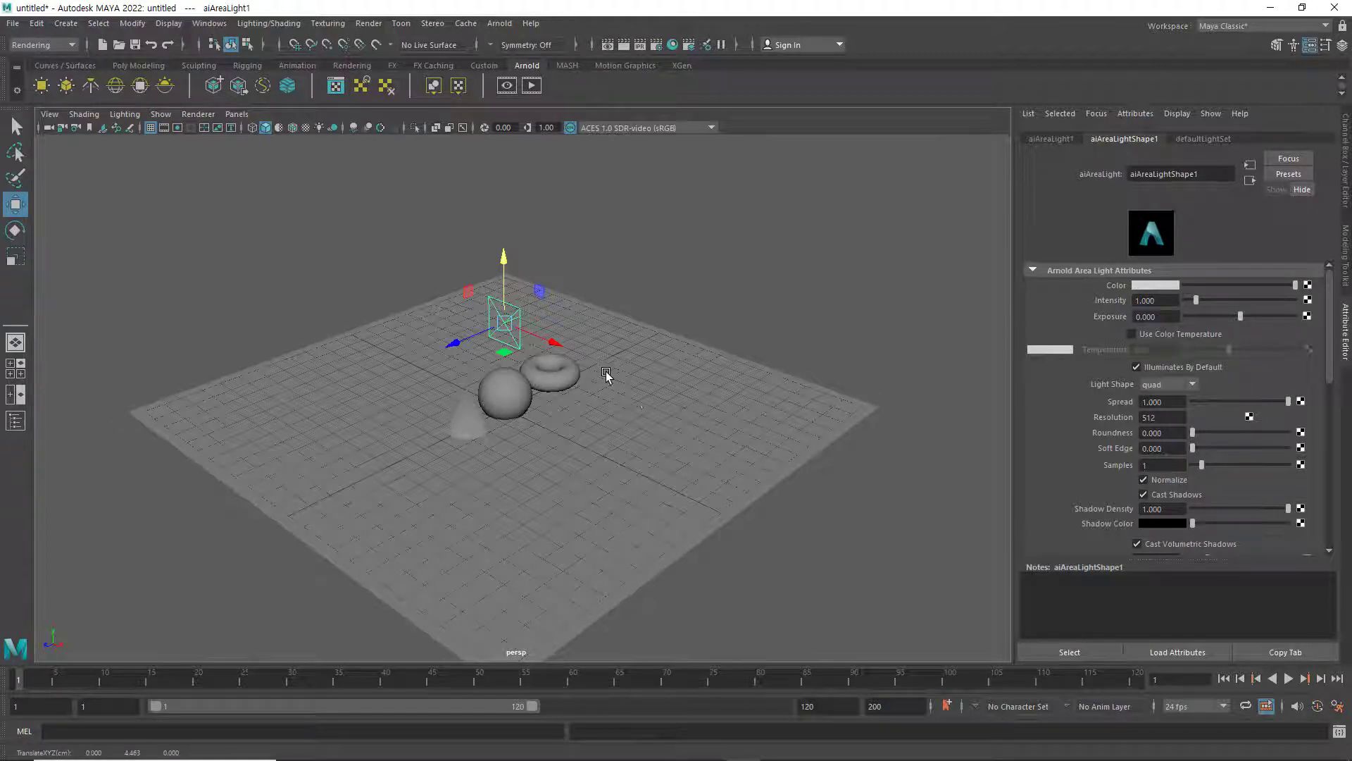
Rotate the area light about -43 degrees around X so it tilts down toward the plane
{"action": "left_click_drag", "start_coordinate": [648, 407], "coordinate": [522, 343], "text": "alt"}
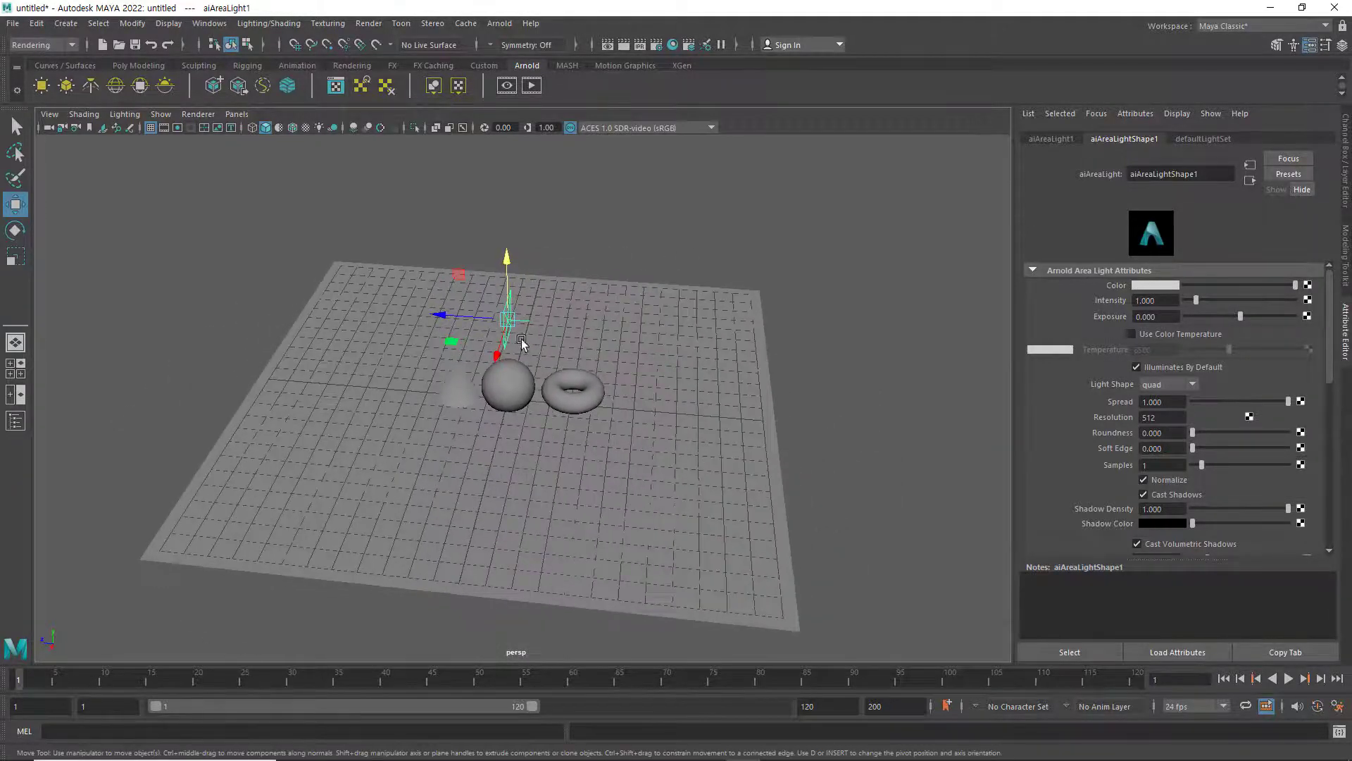
{"action": "scroll", "coordinate": [527, 325], "scroll_direction": "up", "scroll_amount": 3}
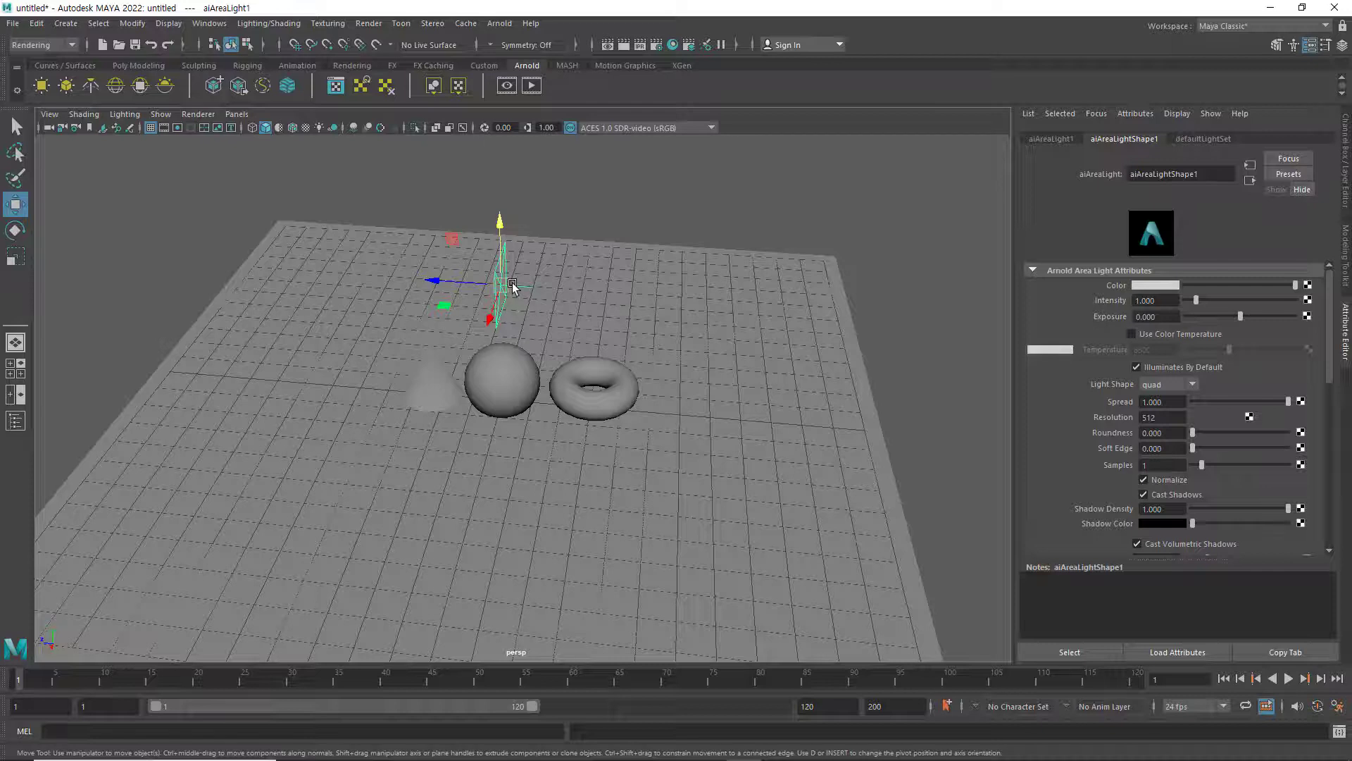
{"action": "scroll", "coordinate": [512, 285], "scroll_direction": "up", "scroll_amount": 1}
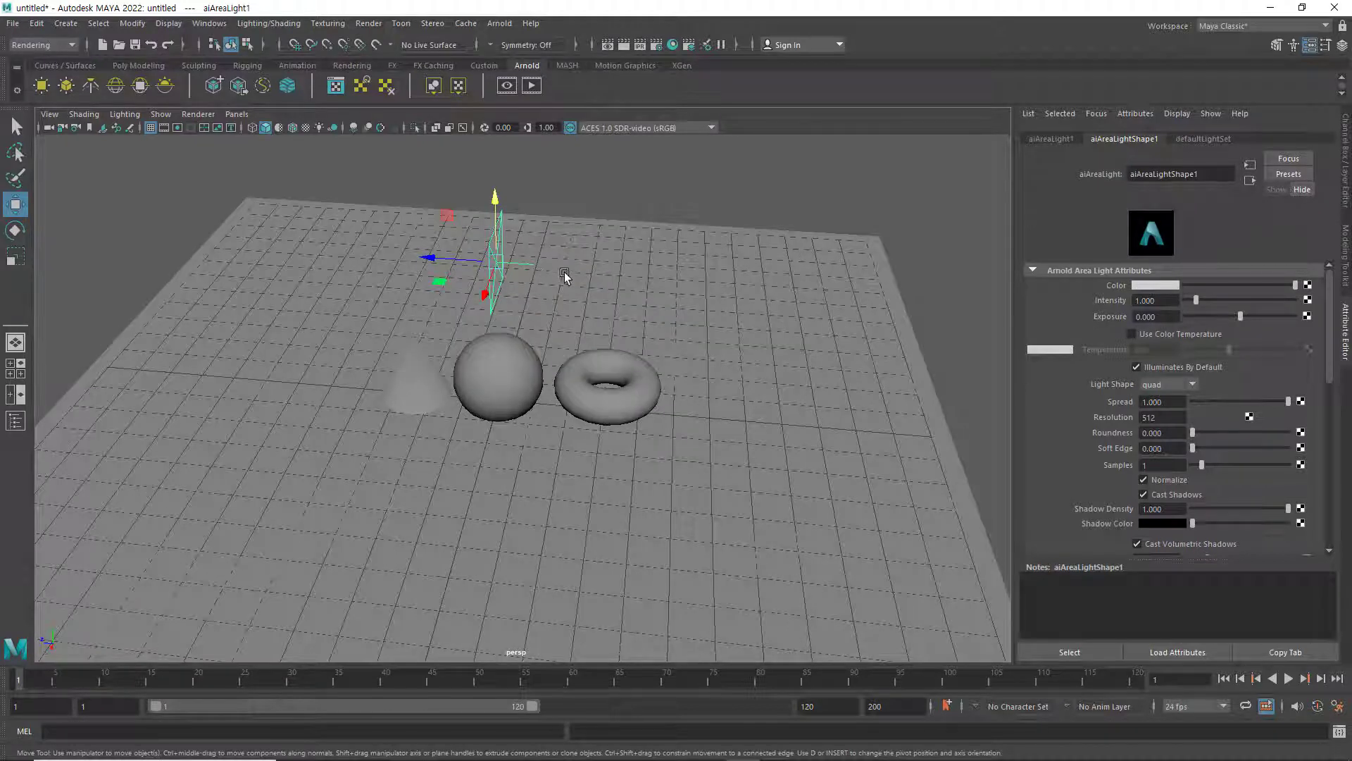
{"action": "key", "text": "e"}
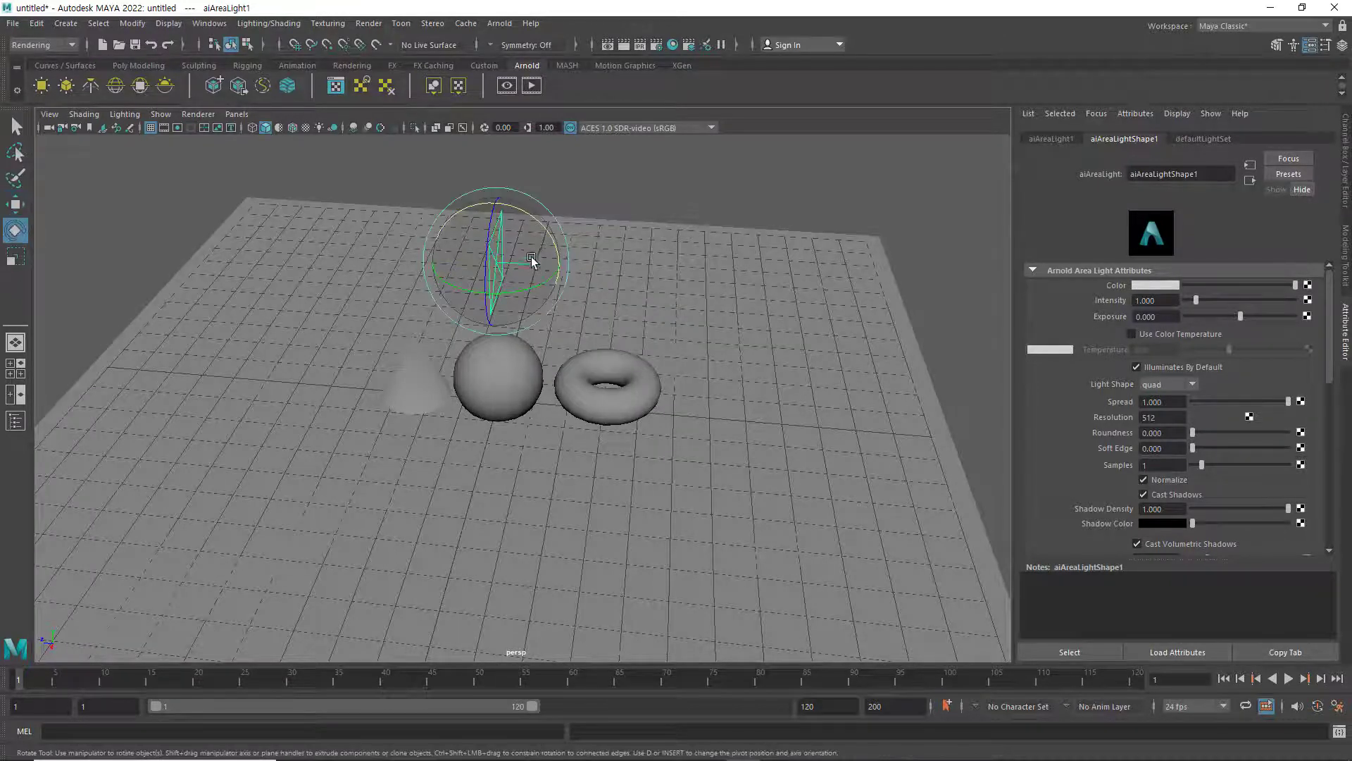
{"action": "left_click_drag", "start_coordinate": [543, 226], "coordinate": [567, 257]}
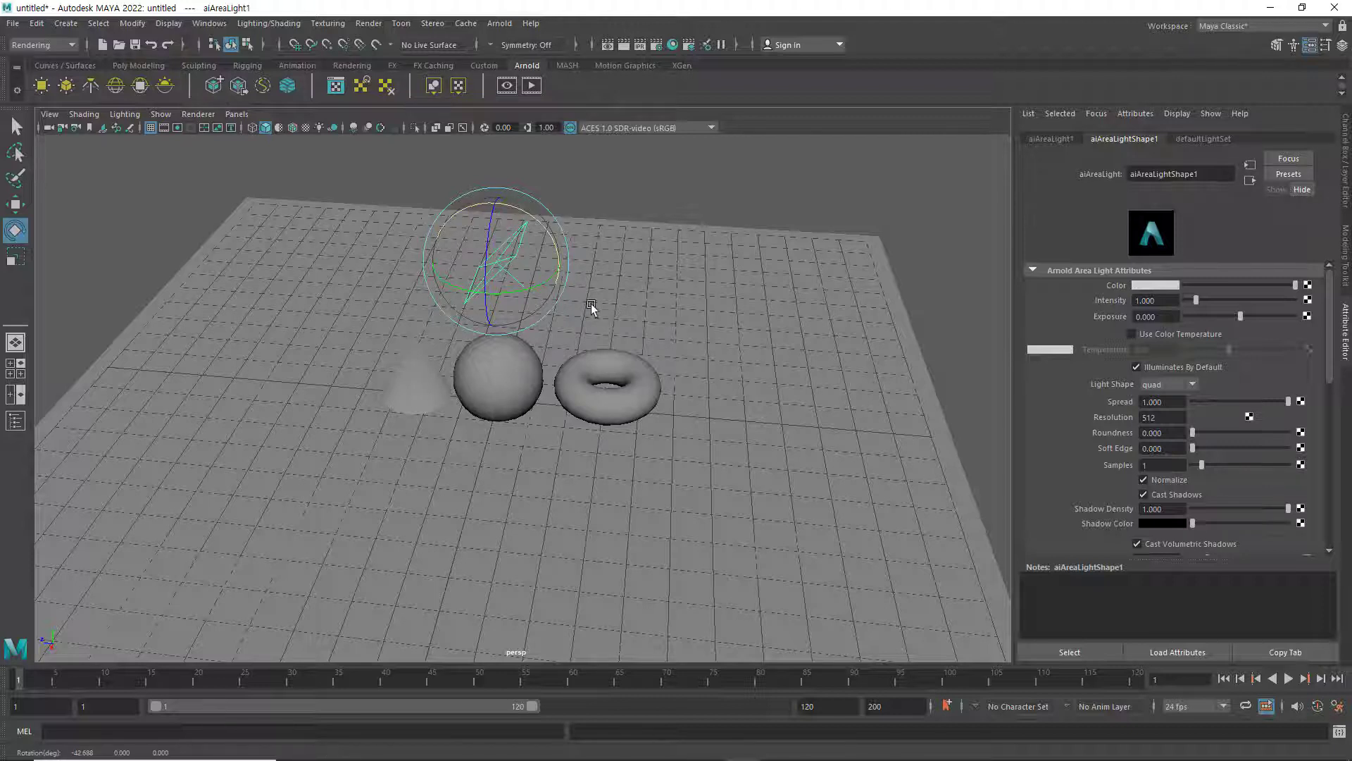
Move the area light along positive Z until it hangs above the cone's side of the scene
{"action": "key", "text": "w"}
{"action": "left_click_drag", "start_coordinate": [426, 256], "coordinate": [345, 254]}
{"action": "mouse_move", "coordinate": [548, 410]}
{"action": "left_mouse_down", "text": "alt"}
{"action": "mouse_move", "coordinate": [716, 396]}
{"action": "mouse_move", "coordinate": [569, 397]}
{"action": "left_mouse_up", "text": "alt"}
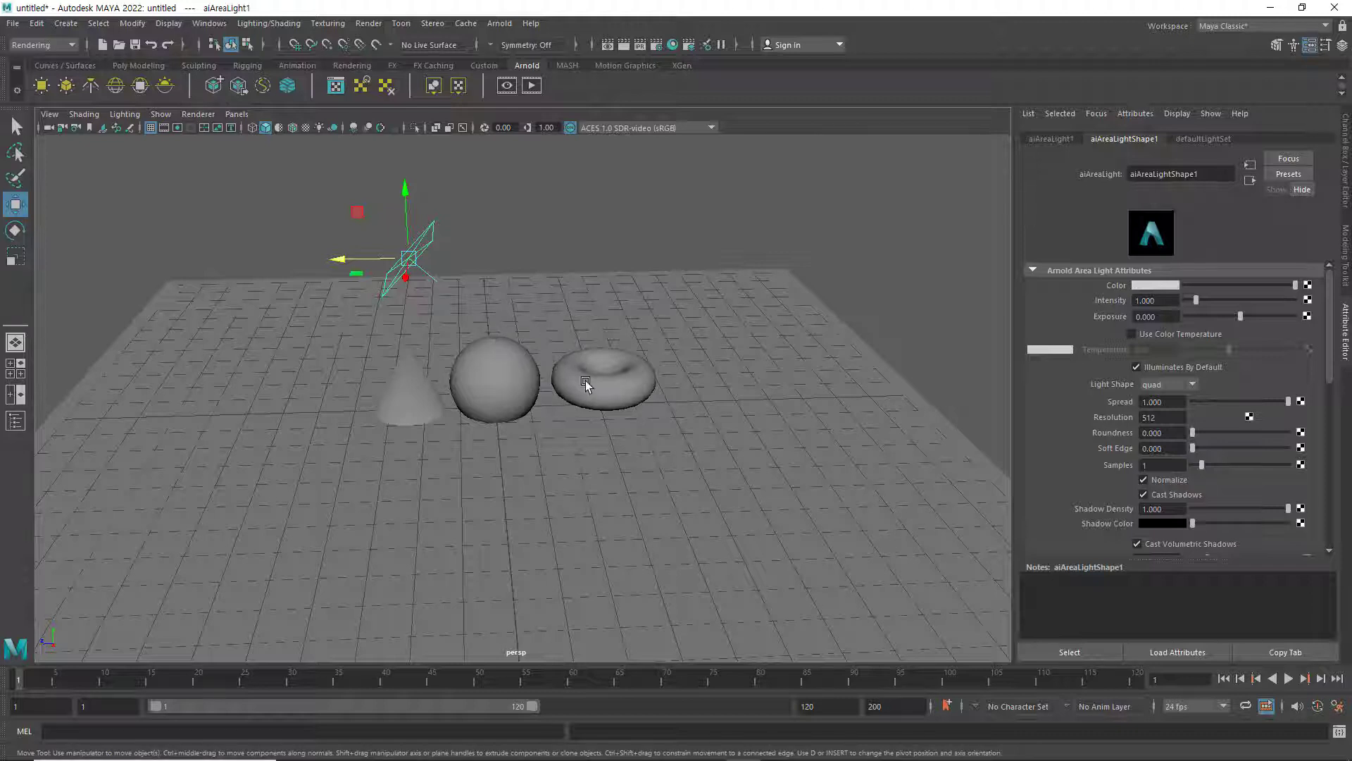
Render the current frame from an angled perspective view and place the render window clear of the area light
{"action": "left_click_drag", "start_coordinate": [585, 383], "coordinate": [670, 201], "text": "alt"}
{"action": "left_click", "coordinate": [624, 45]}
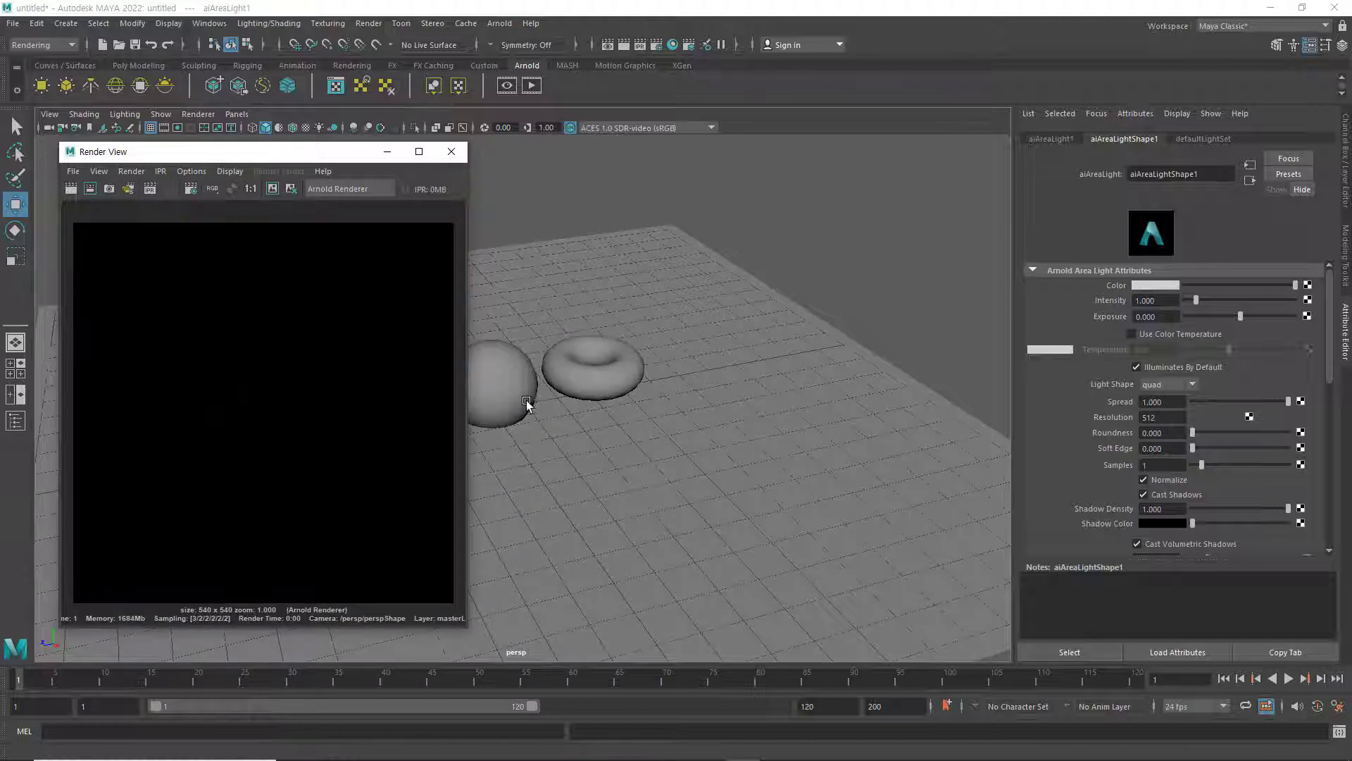
{"action": "left_click_drag", "start_coordinate": [303, 155], "coordinate": [855, 162]}
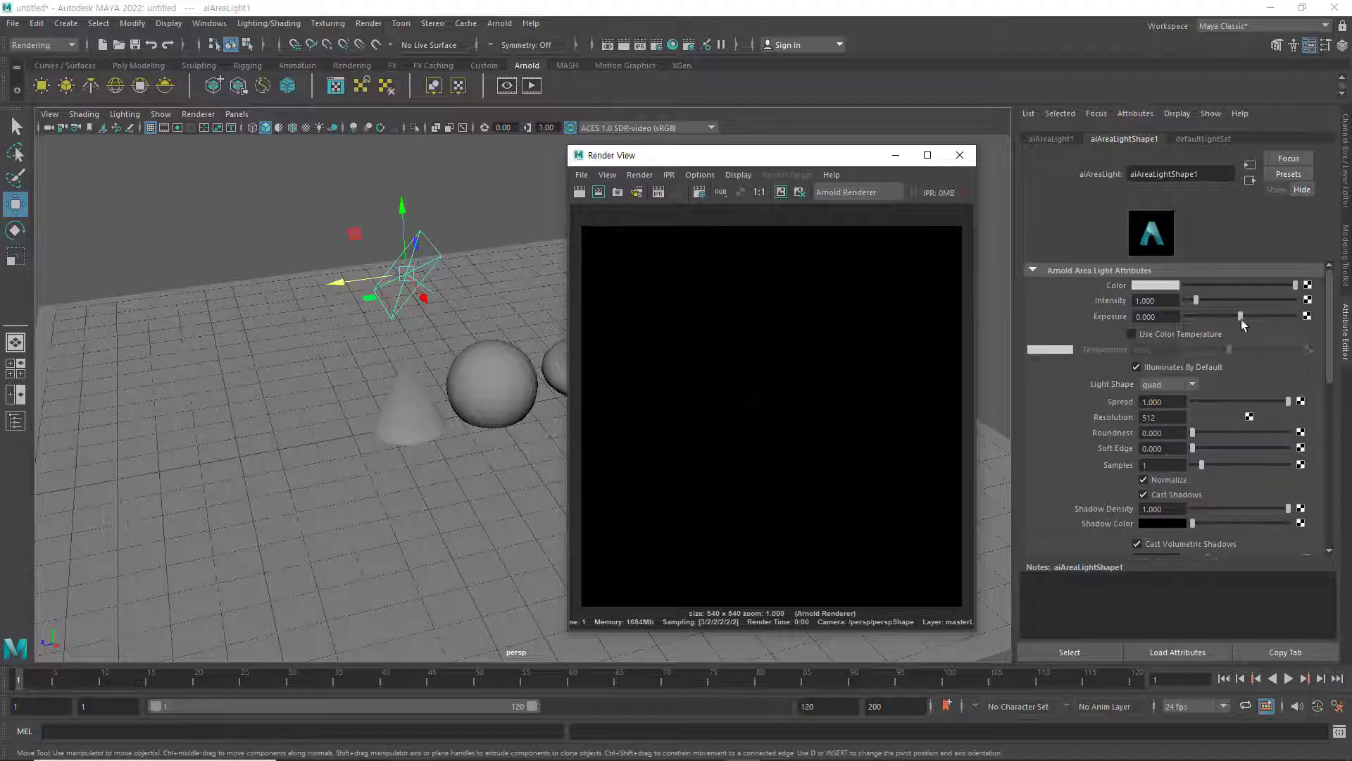
Set the area light's intensity to 30 and render the frame again
{"action": "left_click", "coordinate": [1146, 300]}
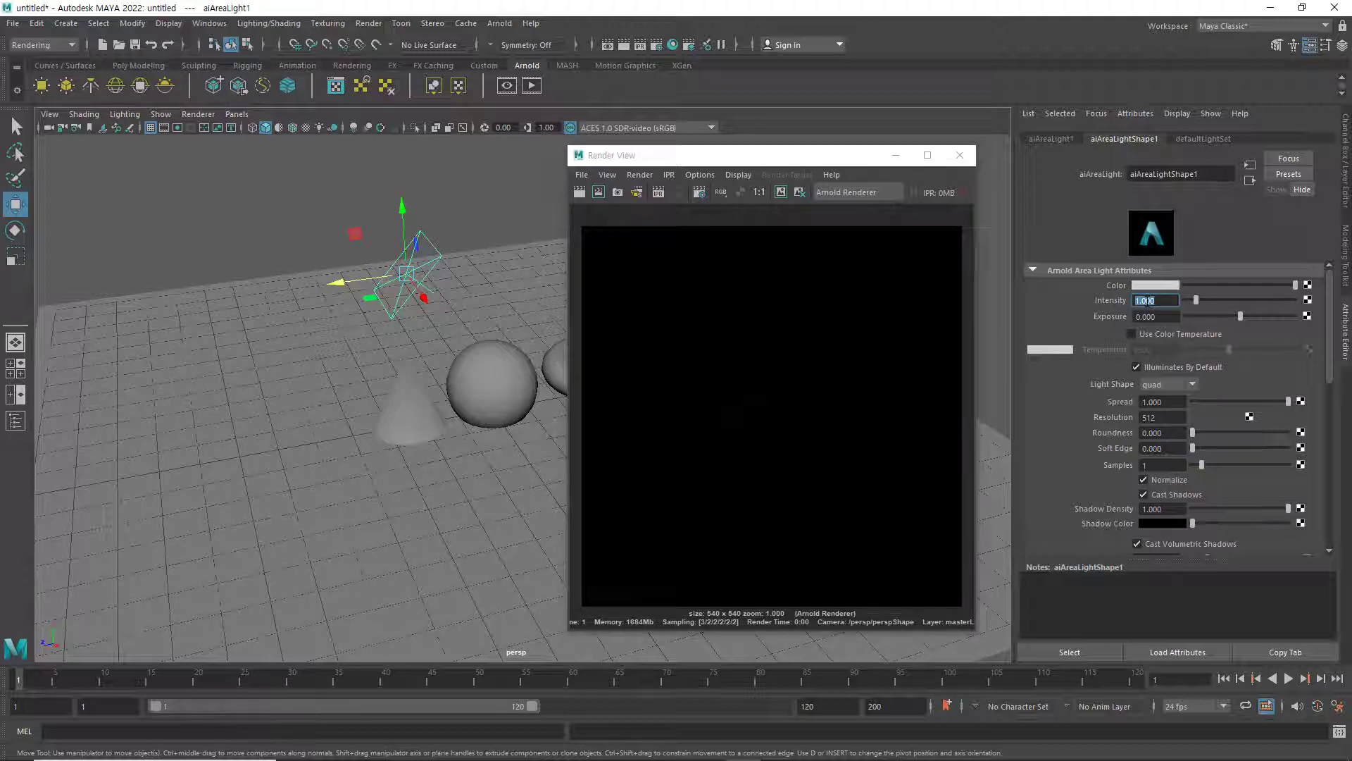
{"action": "type", "text": "30"}
{"action": "key", "text": "Return"}
{"action": "left_click", "coordinate": [579, 192]}
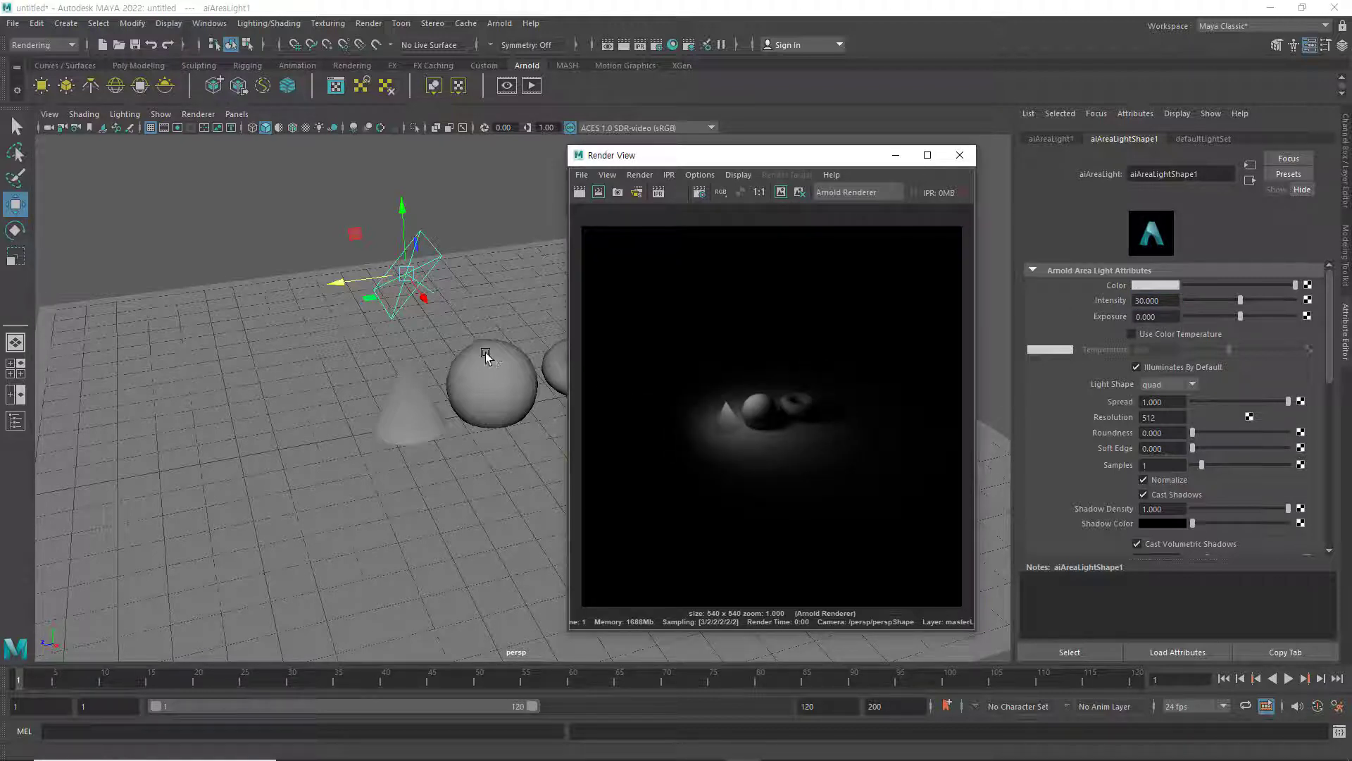
Frame the three objects progressively closer in the perspective view, rendering again at each distance
{"action": "scroll", "coordinate": [512, 355], "scroll_direction": "up", "scroll_amount": 2}
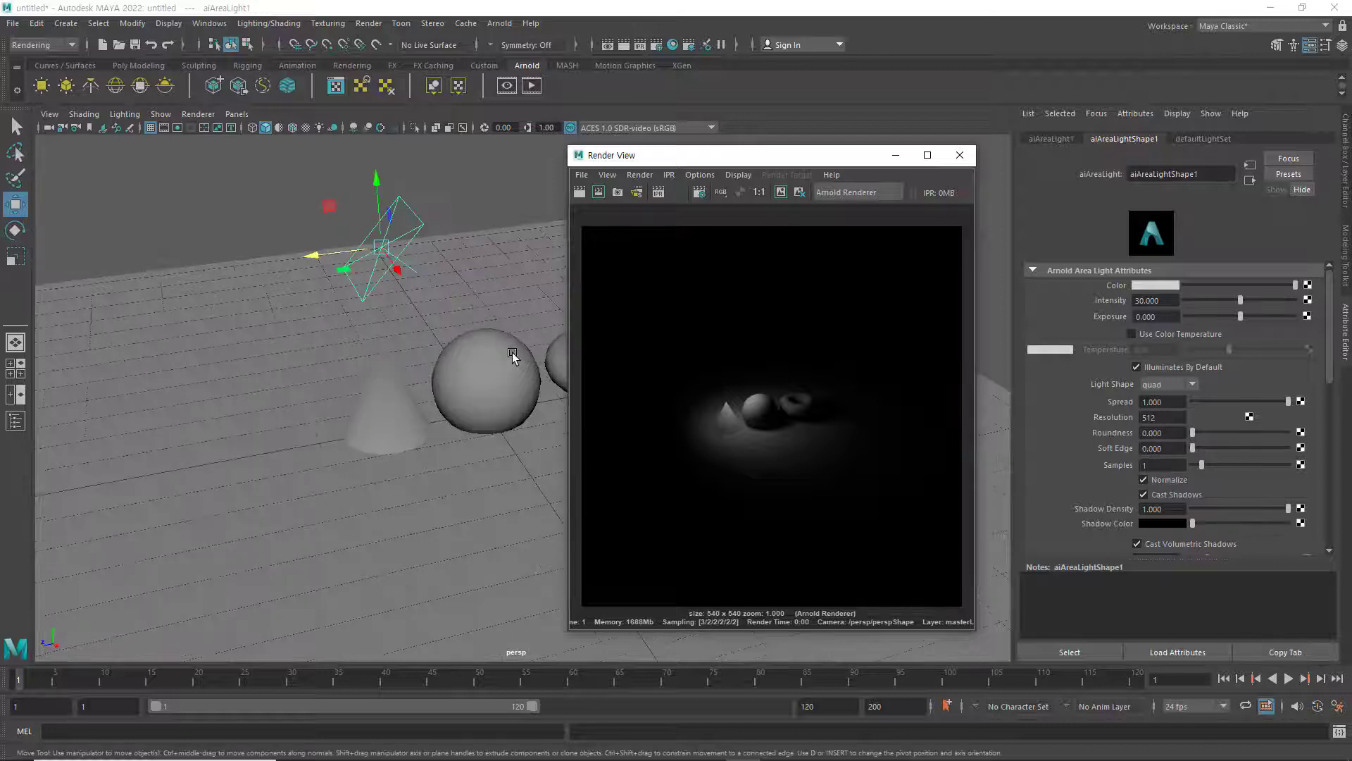
{"action": "scroll", "coordinate": [520, 345], "scroll_direction": "up", "scroll_amount": 3}
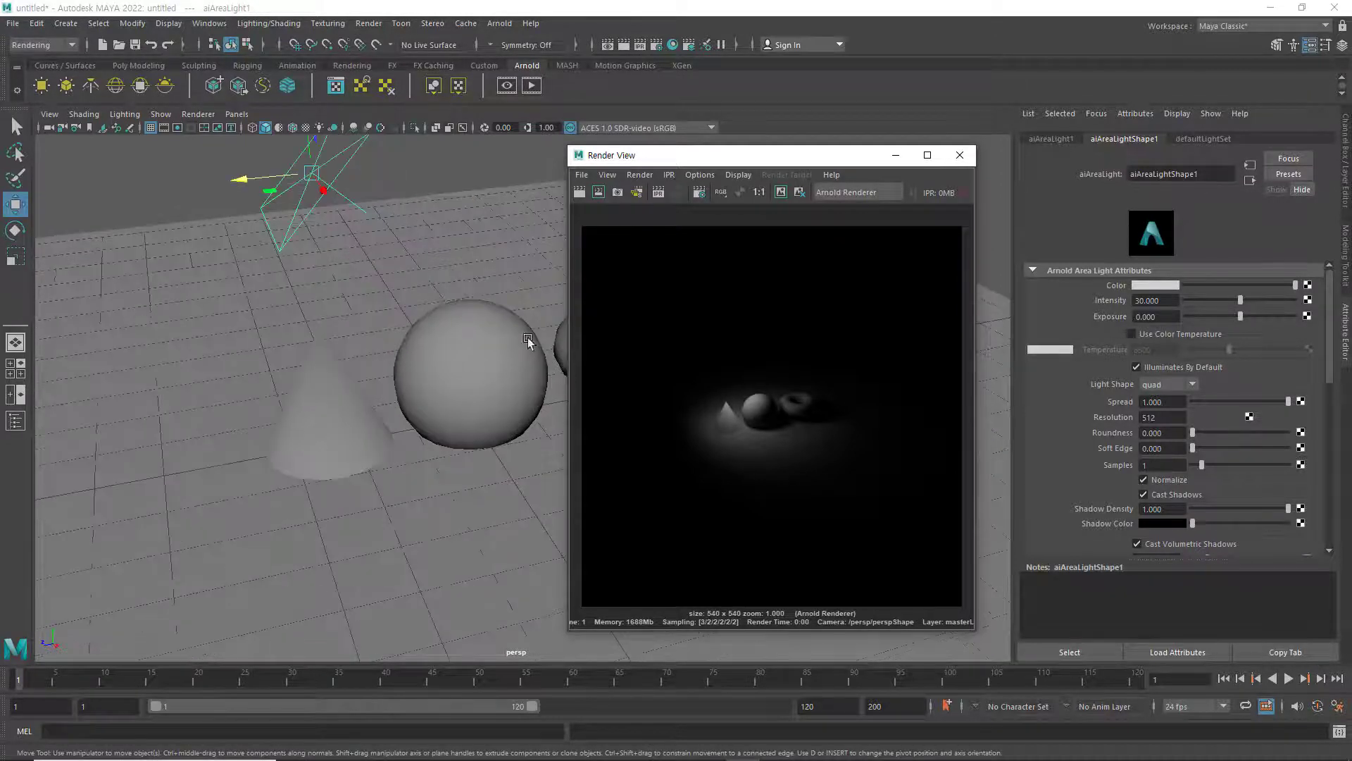
{"action": "left_click", "coordinate": [590, 195]}
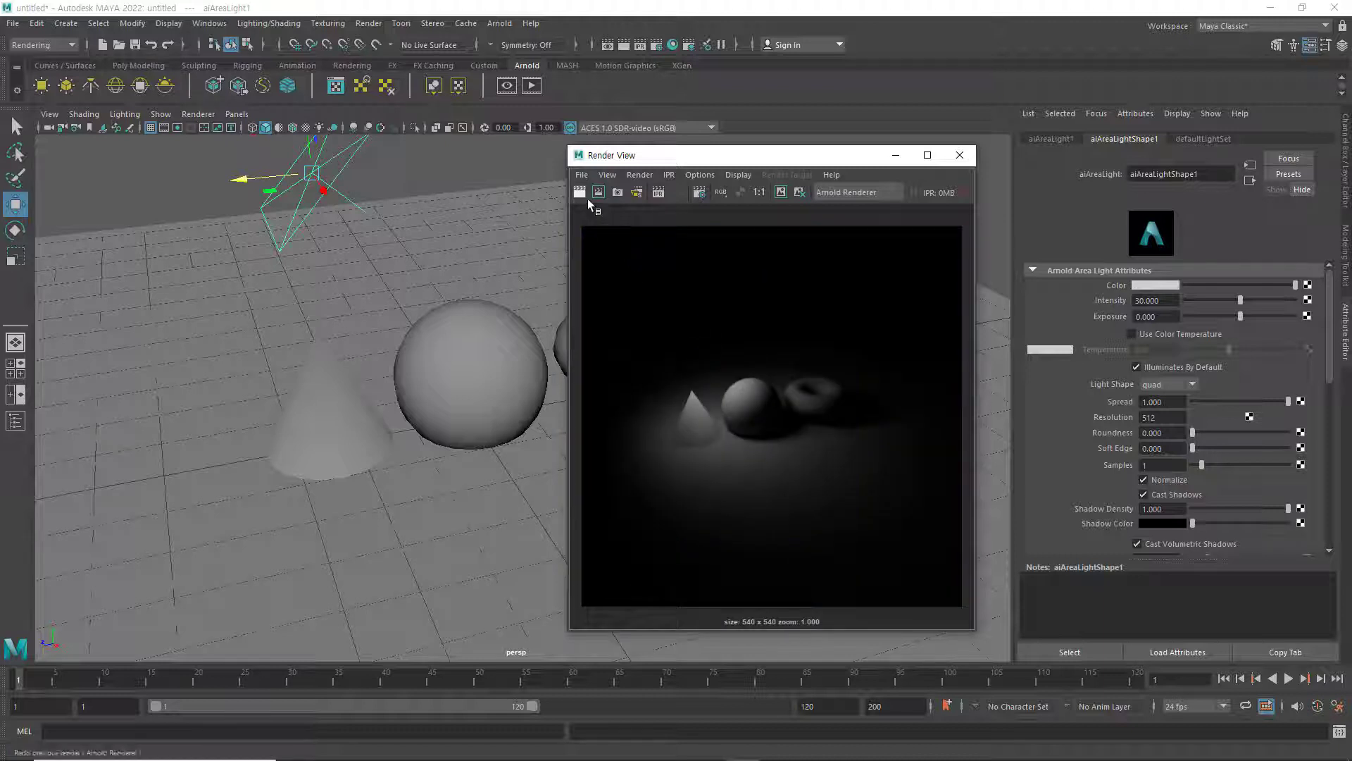
{"action": "scroll", "coordinate": [477, 366], "scroll_direction": "up", "scroll_amount": 3}
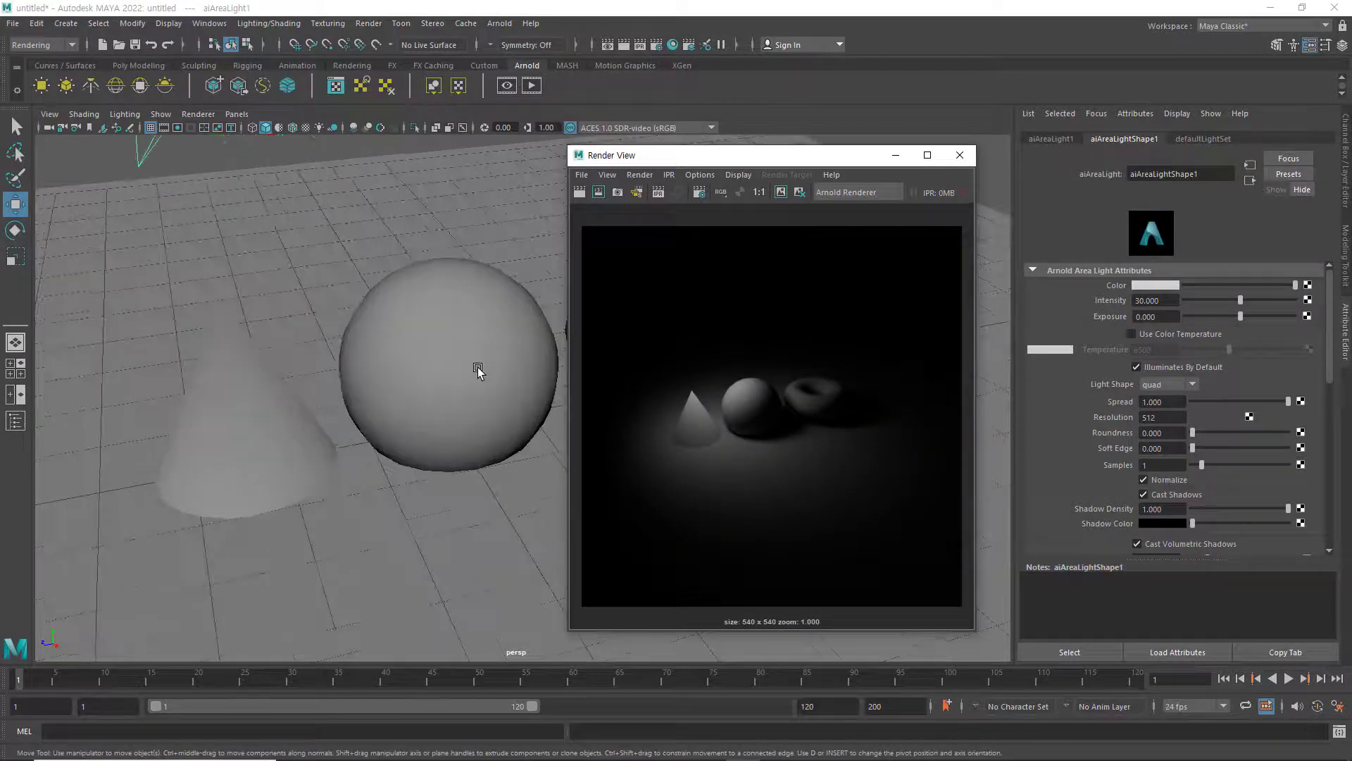
{"action": "left_click", "coordinate": [580, 192]}
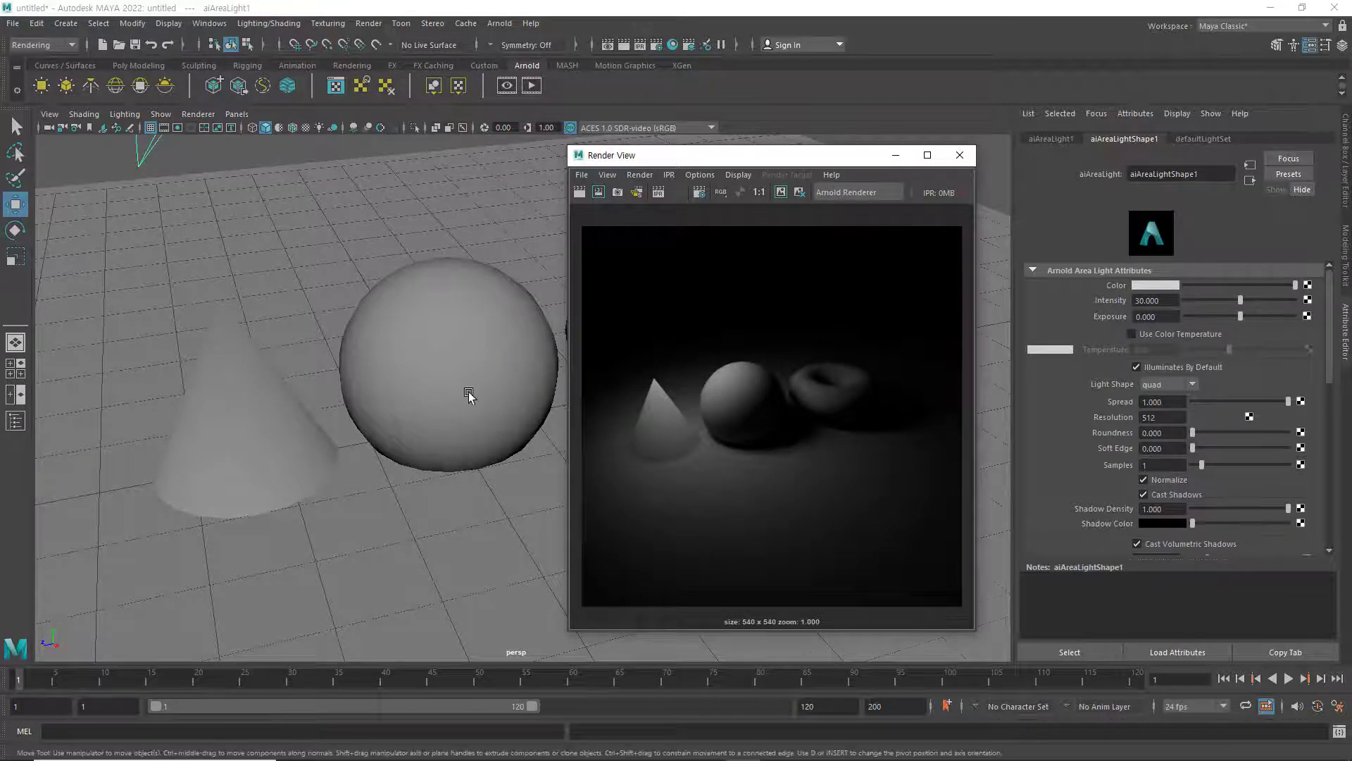
{"action": "scroll", "coordinate": [471, 394], "scroll_direction": "up", "scroll_amount": 2}
{"action": "left_click", "coordinate": [579, 192]}
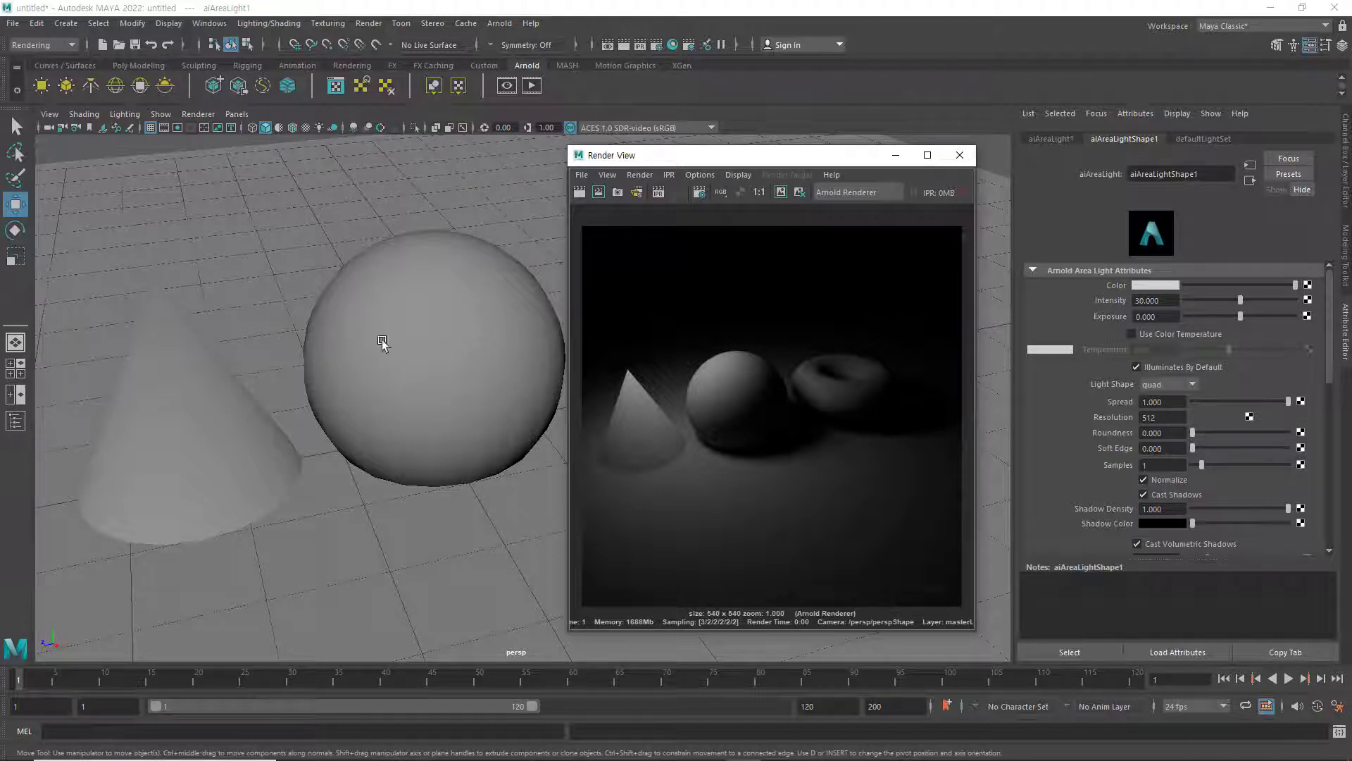
Start an IPR render with the cone selected and assign a new Blinn material to the cone
{"action": "left_click", "coordinate": [154, 345]}
{"action": "left_click", "coordinate": [154, 346]}
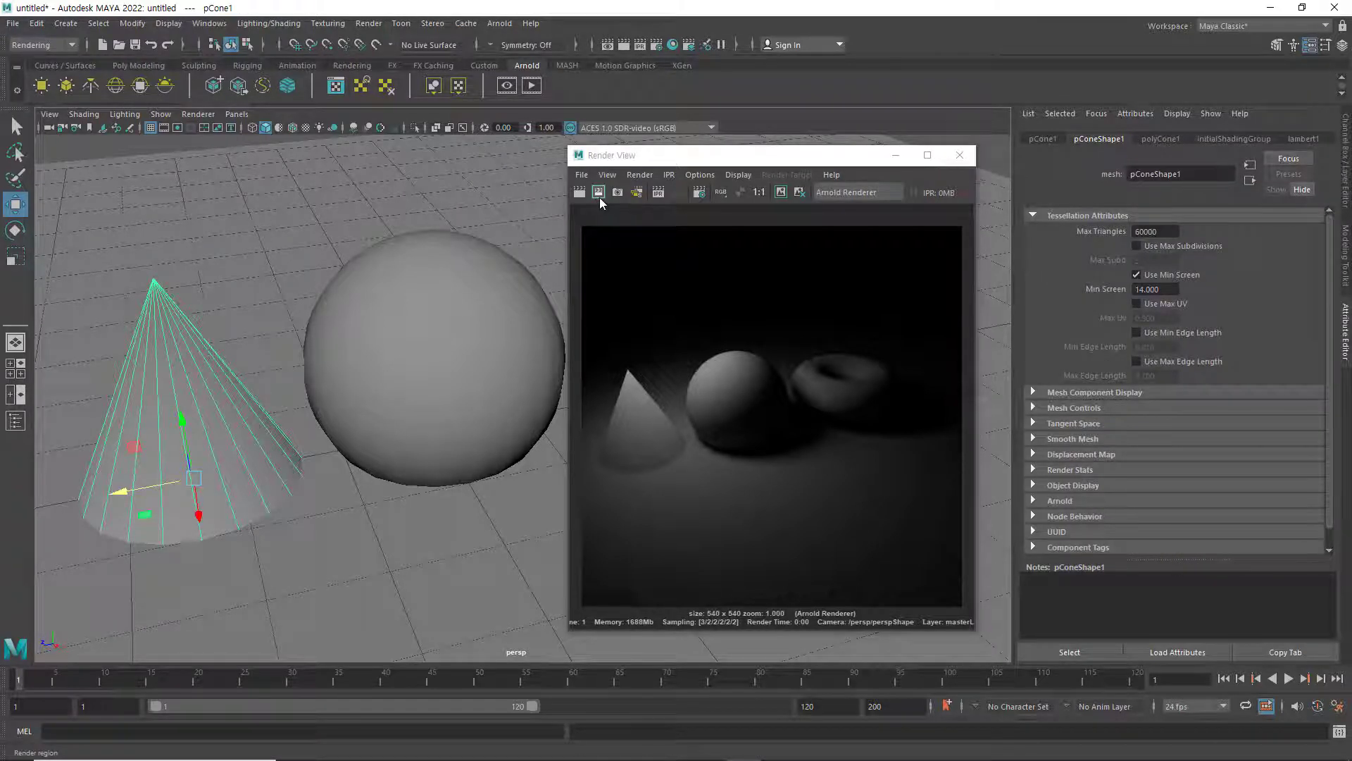
{"action": "left_click", "coordinate": [660, 195]}
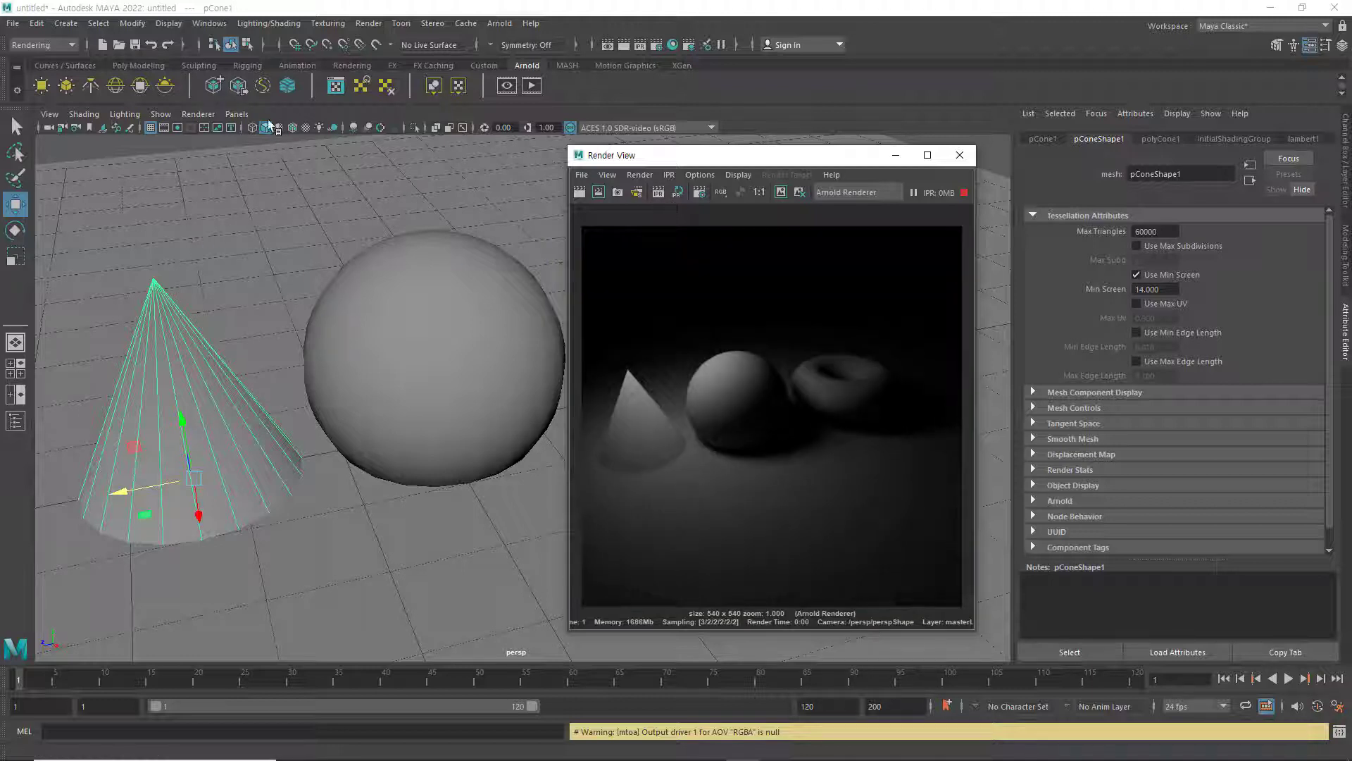
{"action": "left_click", "coordinate": [344, 66]}
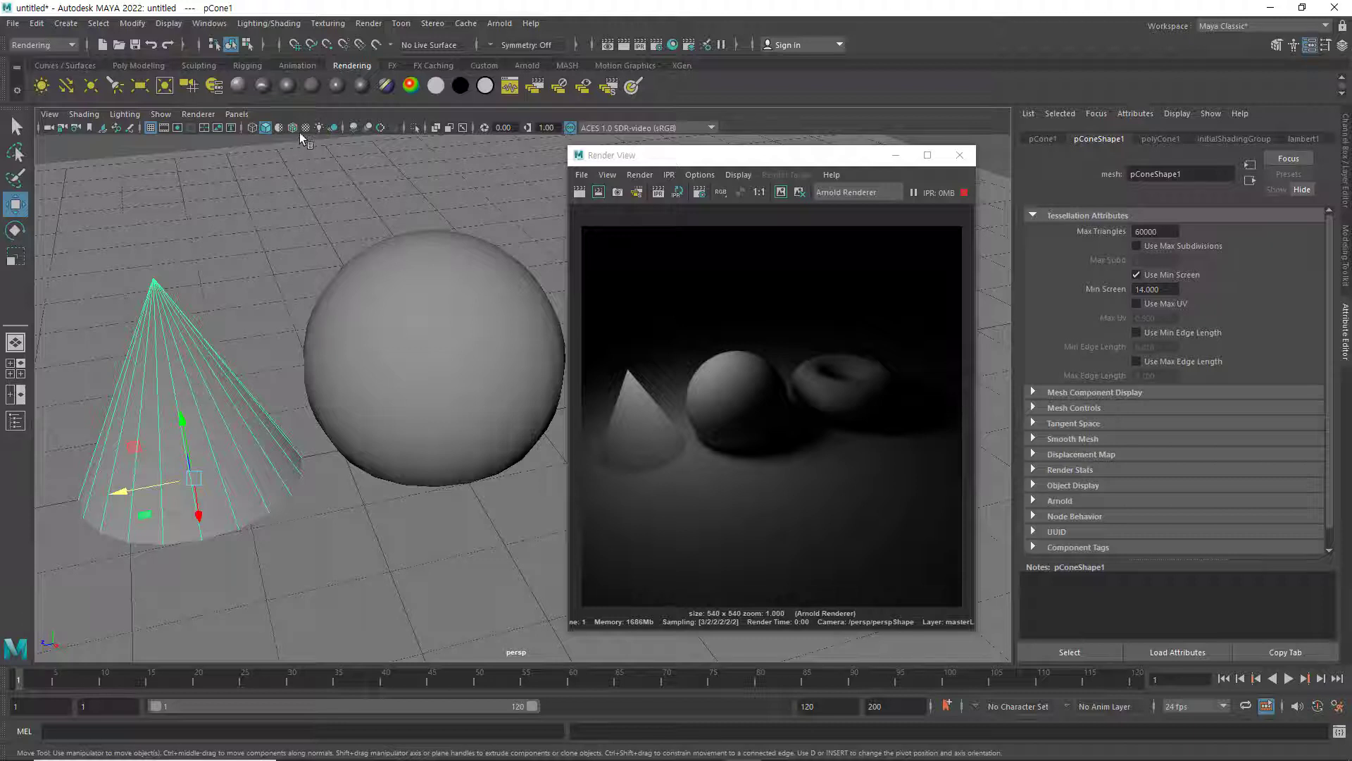
{"action": "left_click", "coordinate": [285, 84]}
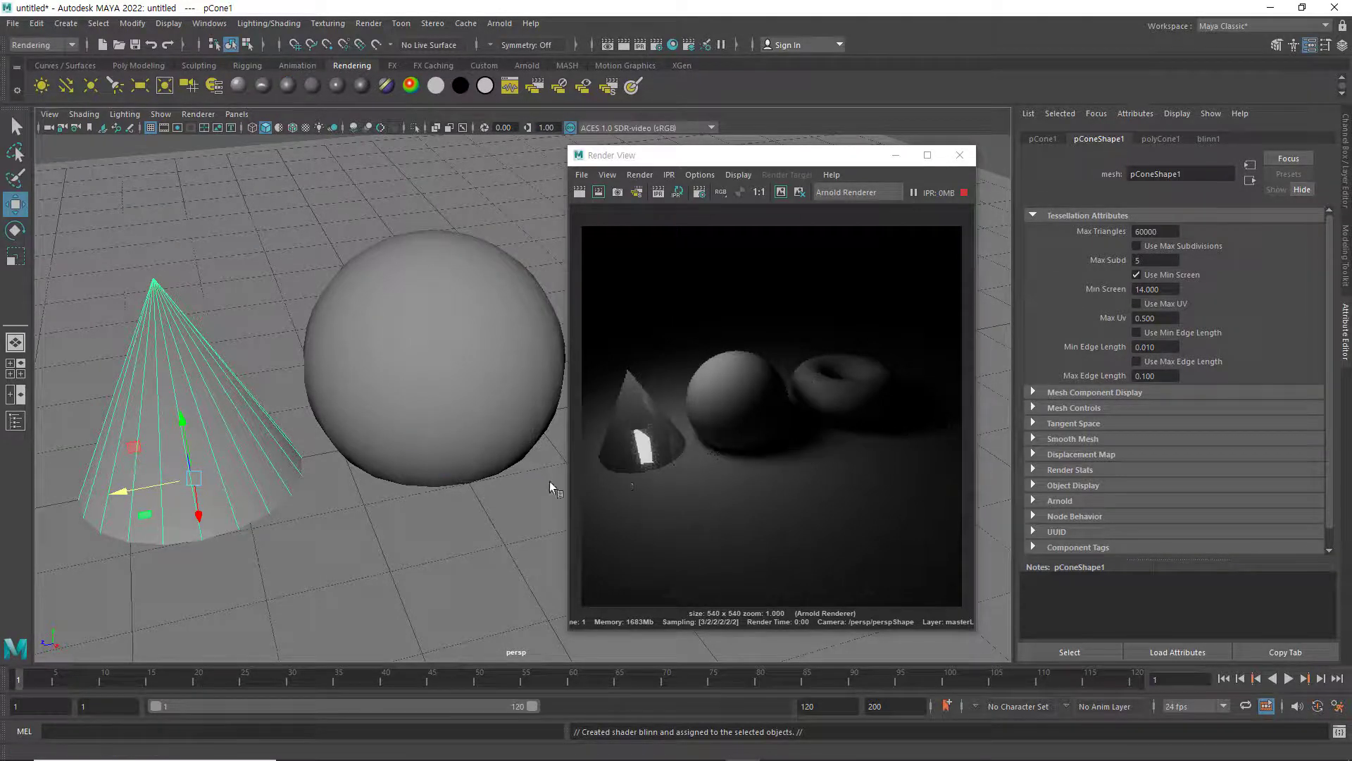
Assign a new Phong material to the ground plane and show that material's attributes
{"action": "left_click", "coordinate": [447, 540]}
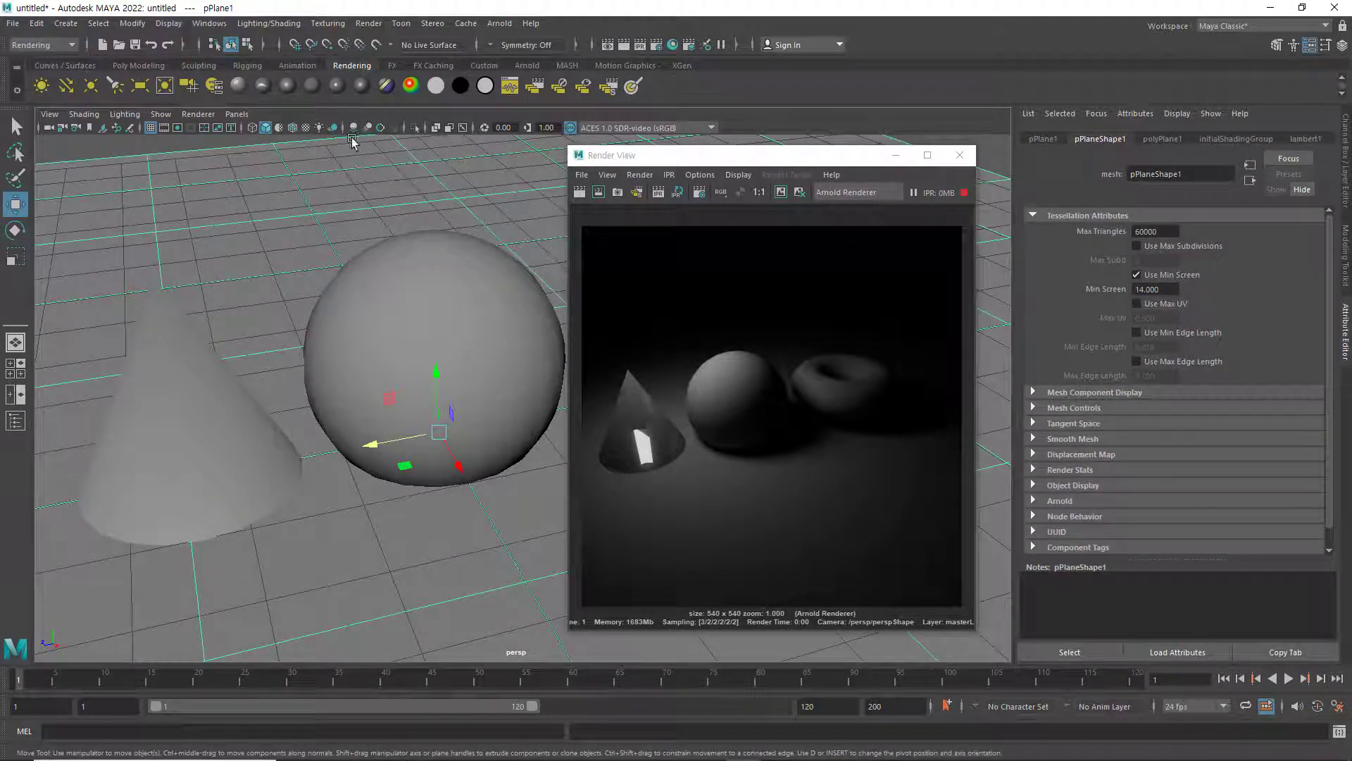
{"action": "left_click", "coordinate": [336, 82]}
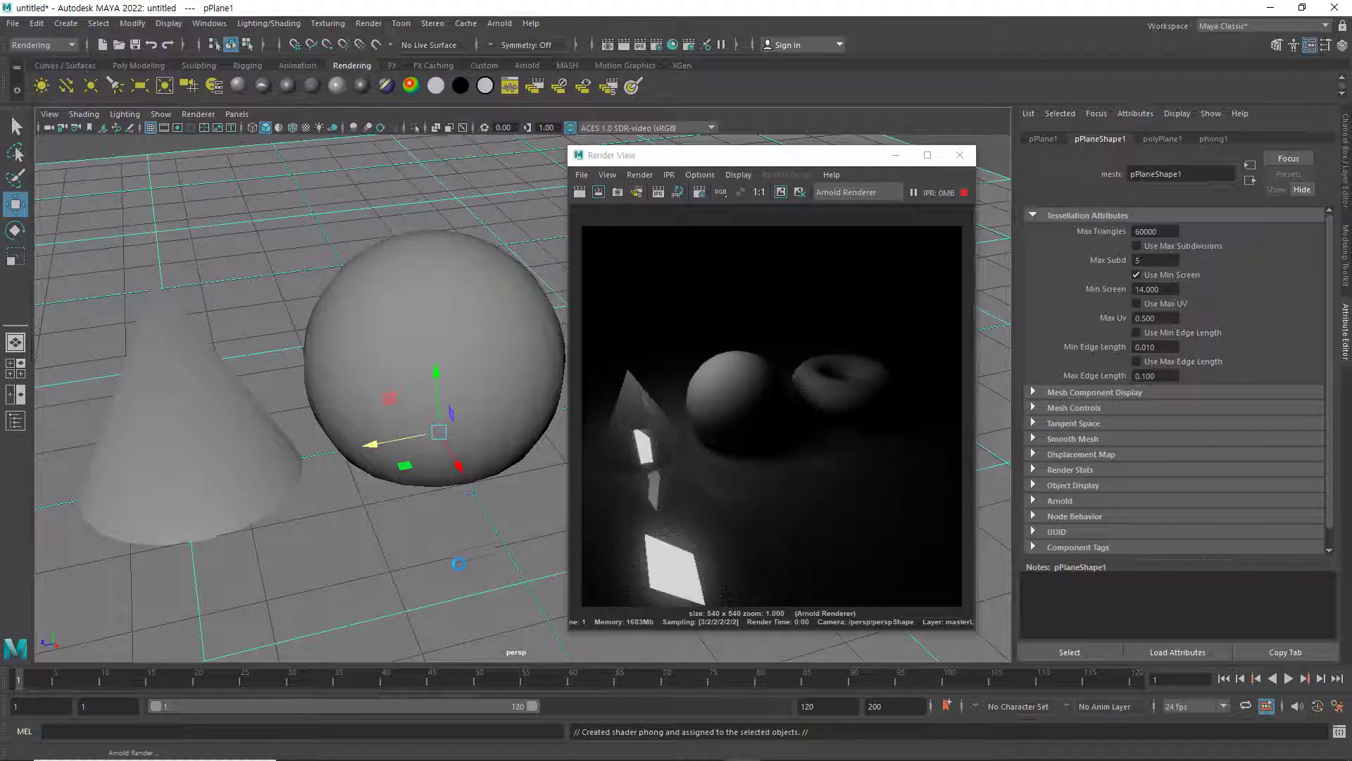
{"action": "left_click", "coordinate": [664, 252]}
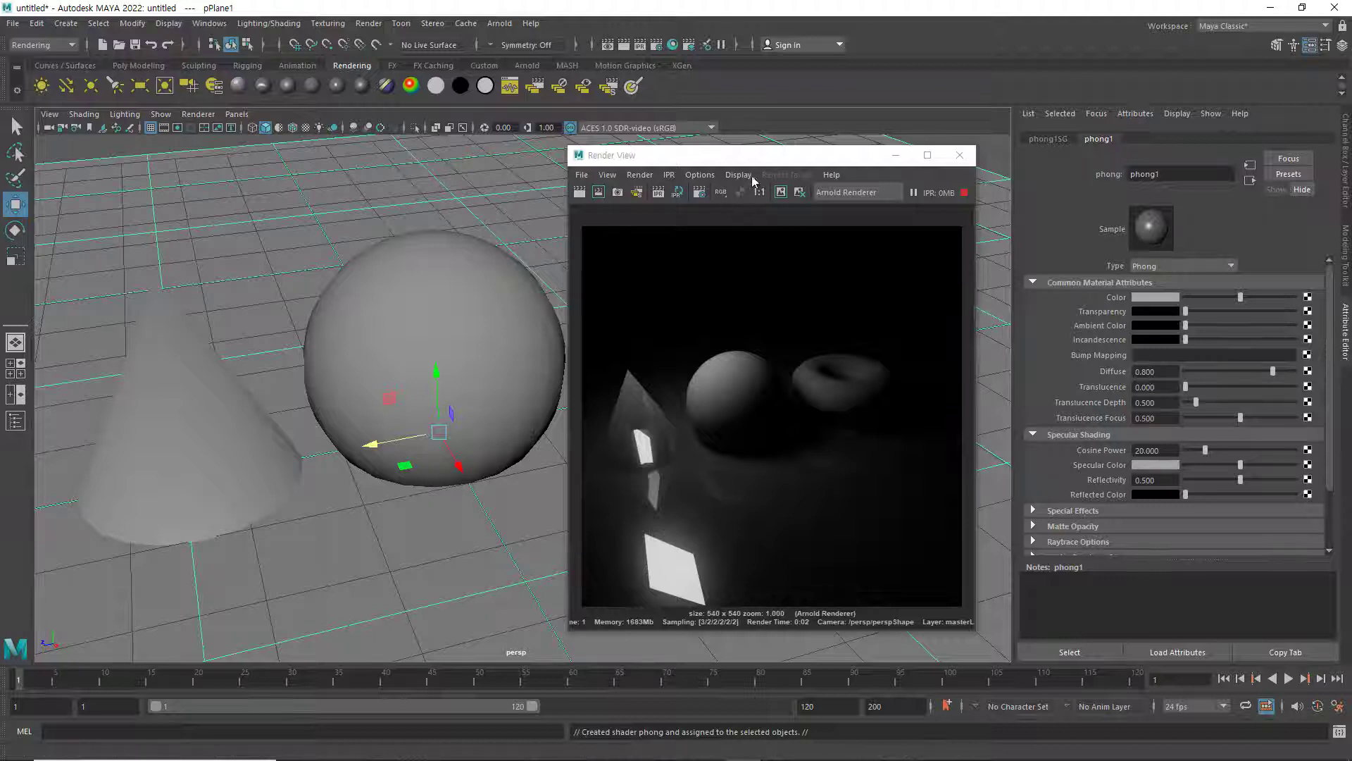
Uncover the torus behind the render window, assign it a new Phong E material and show its attributes
{"action": "left_click_drag", "start_coordinate": [772, 162], "coordinate": [379, 174]}
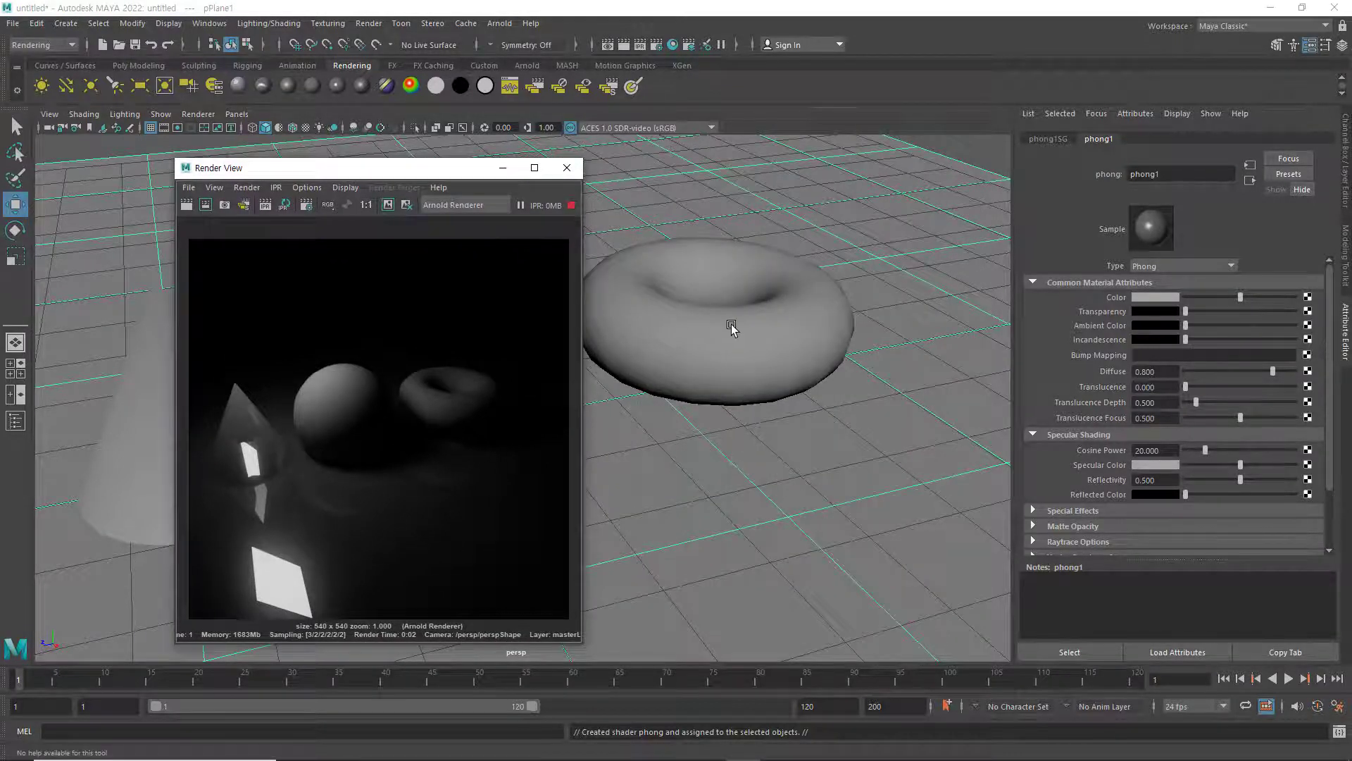
{"action": "left_click", "coordinate": [732, 326]}
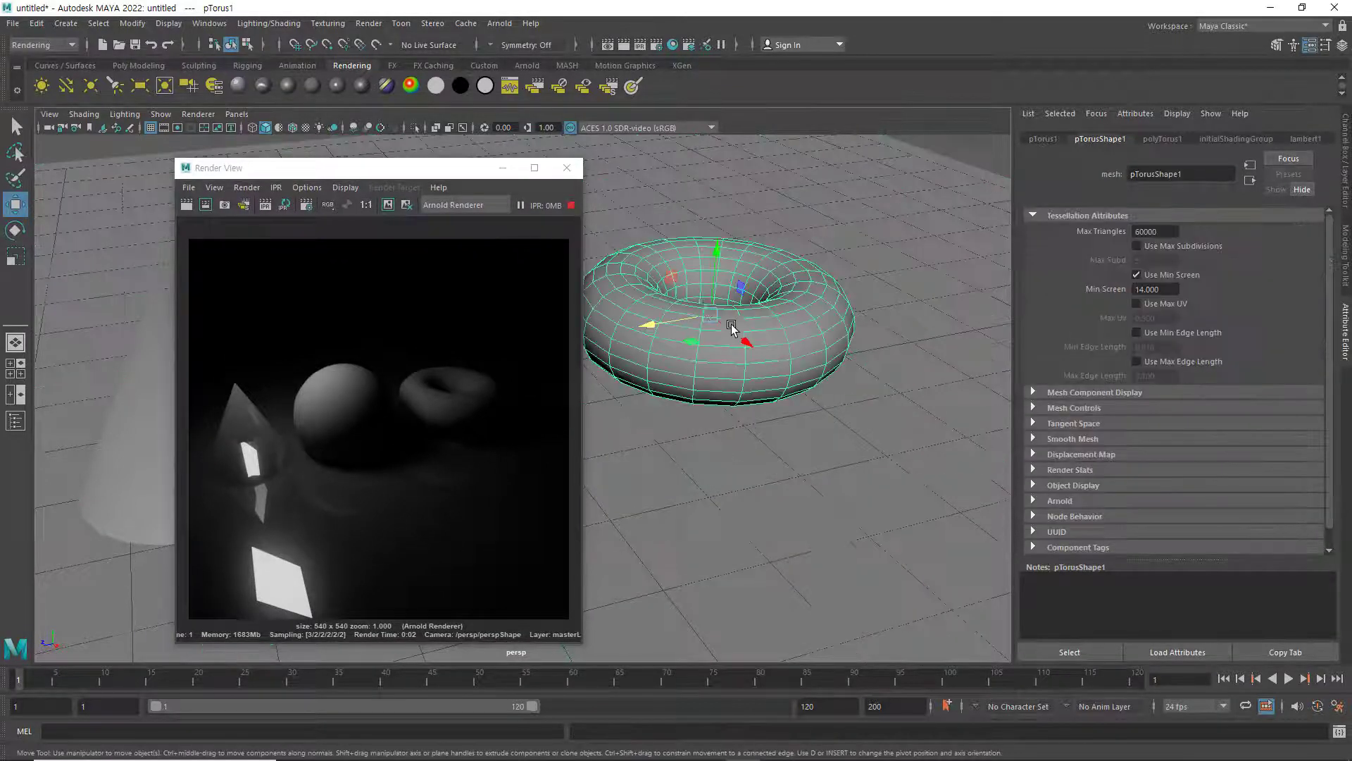
{"action": "left_click", "coordinate": [360, 86]}
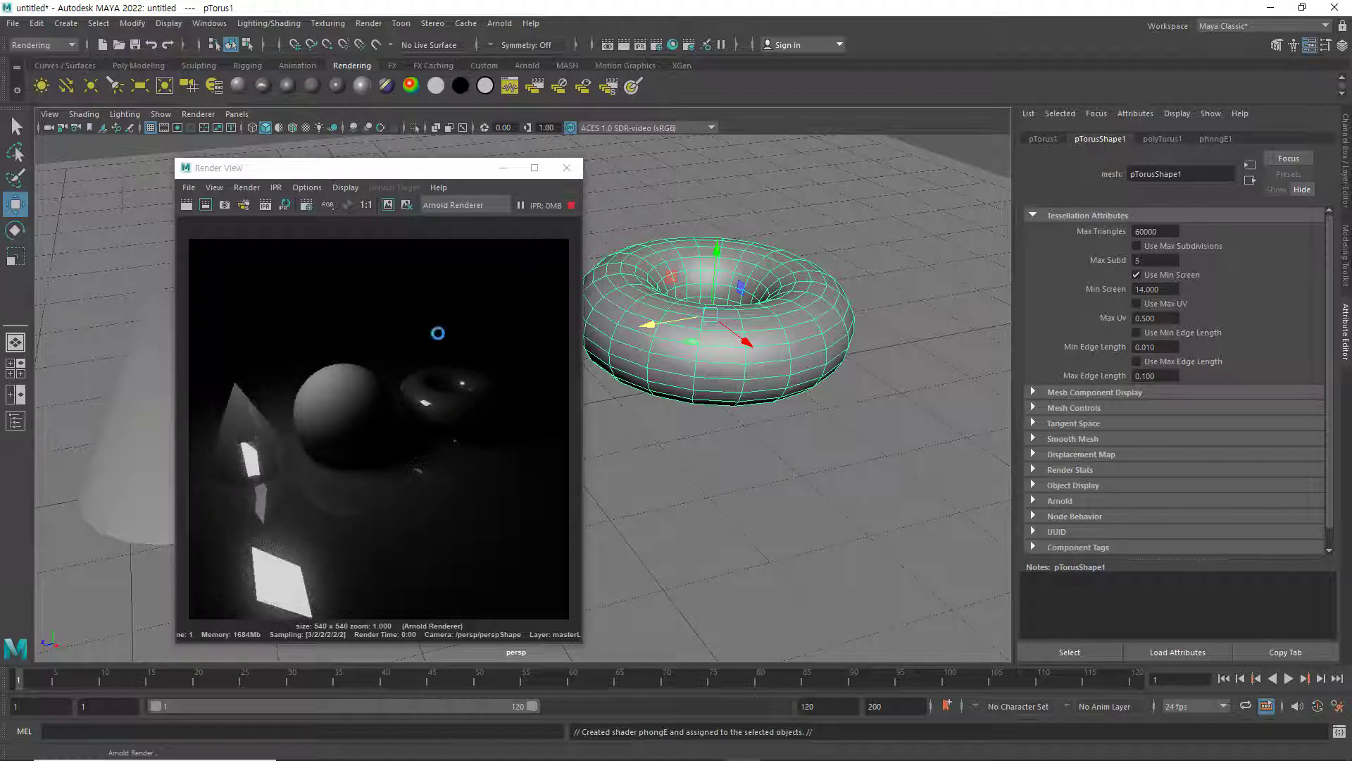
{"action": "left_click", "coordinate": [356, 395]}
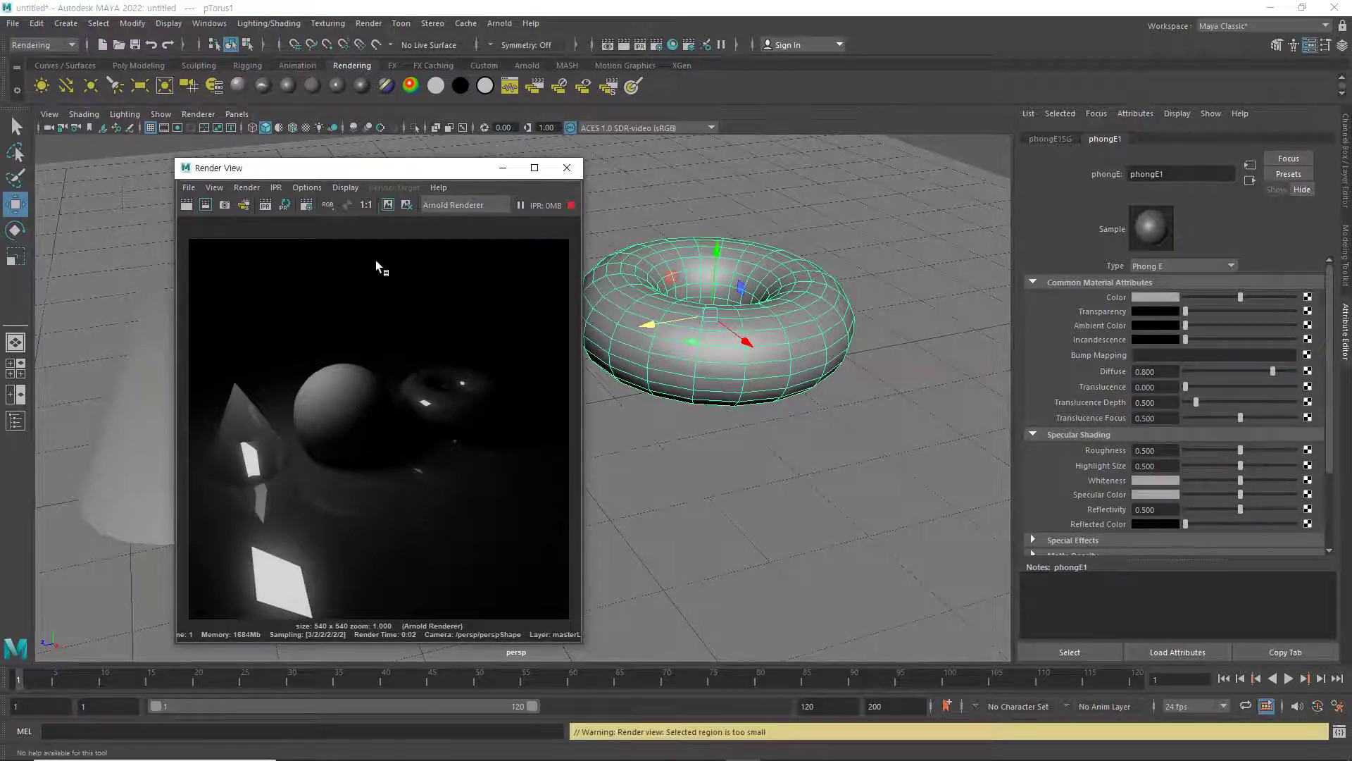
Scale the sphere up slightly in all directions and keep the render window clear of it
{"action": "left_click_drag", "start_coordinate": [380, 175], "coordinate": [751, 146]}
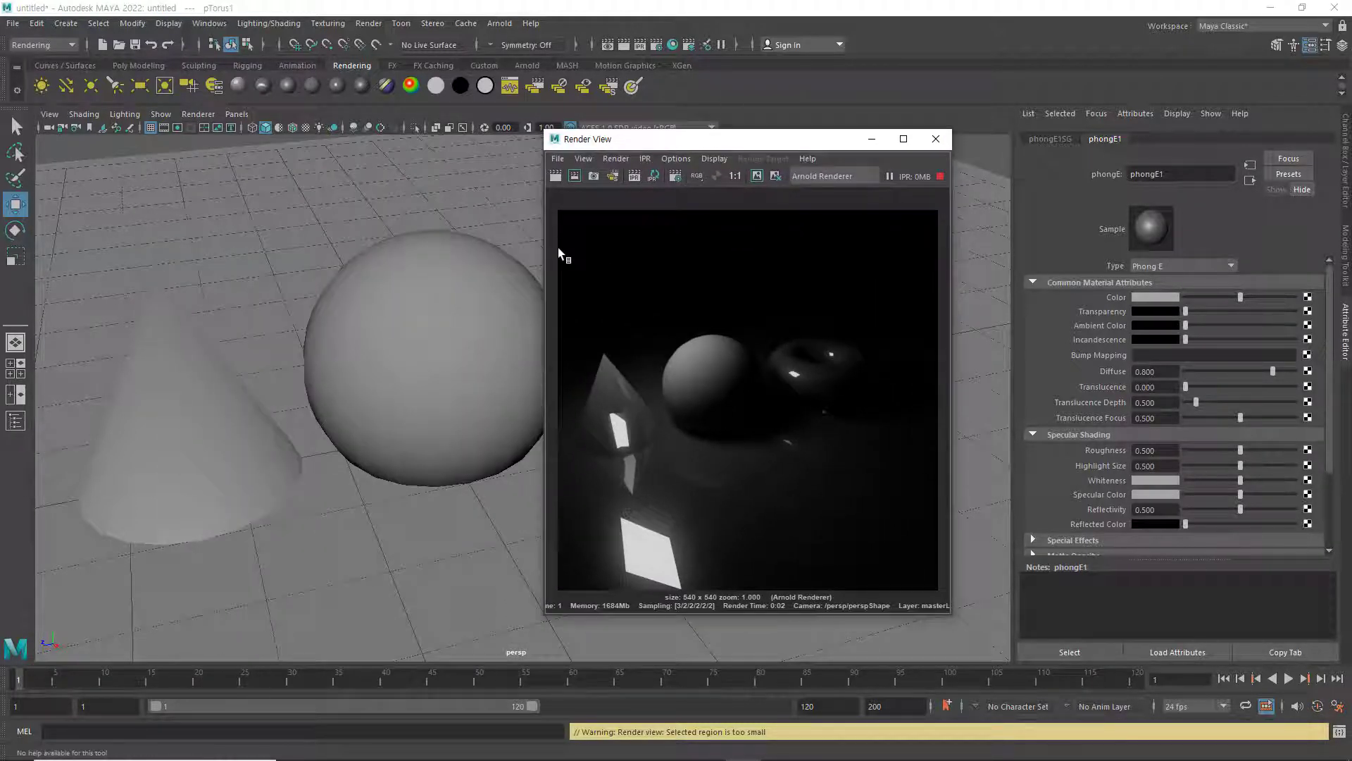
{"action": "left_click", "coordinate": [465, 321]}
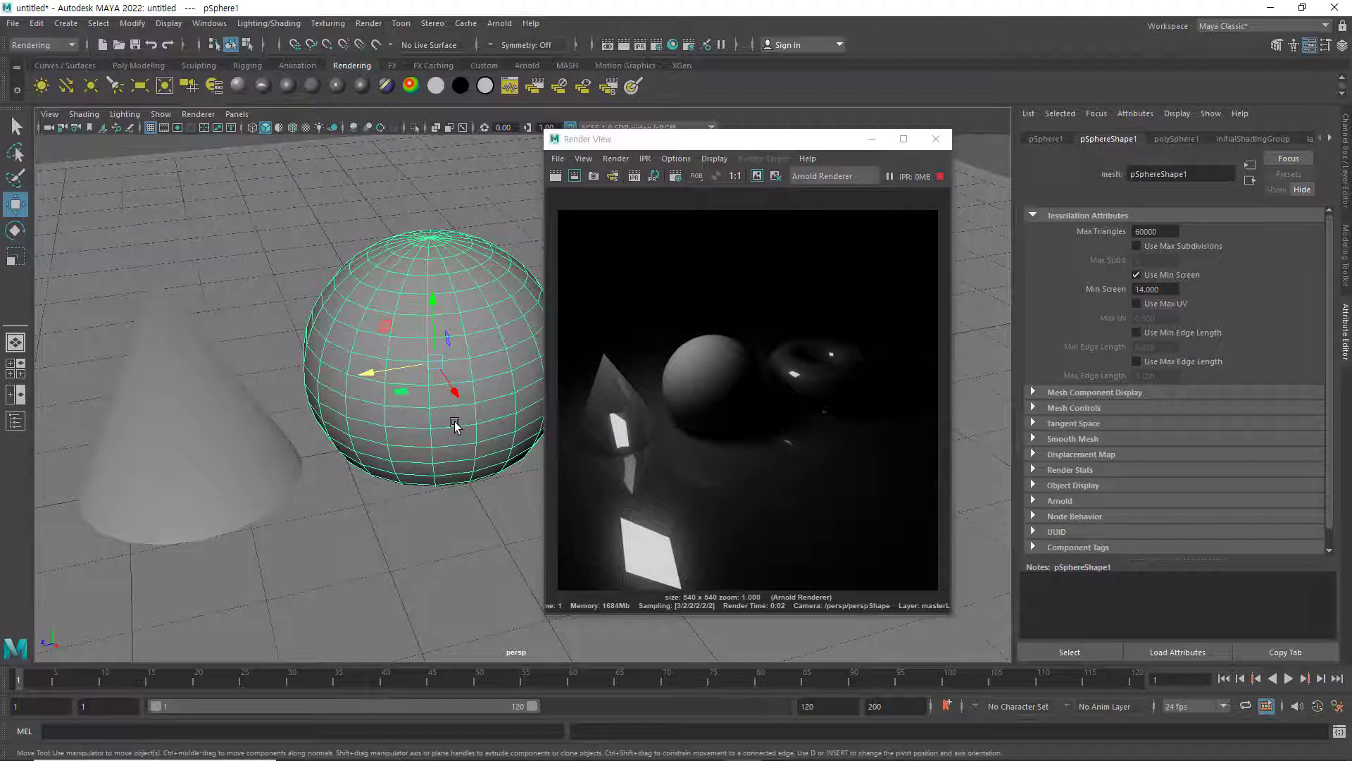
{"action": "key", "text": "r"}
{"action": "left_click_drag", "start_coordinate": [438, 364], "coordinate": [487, 410]}
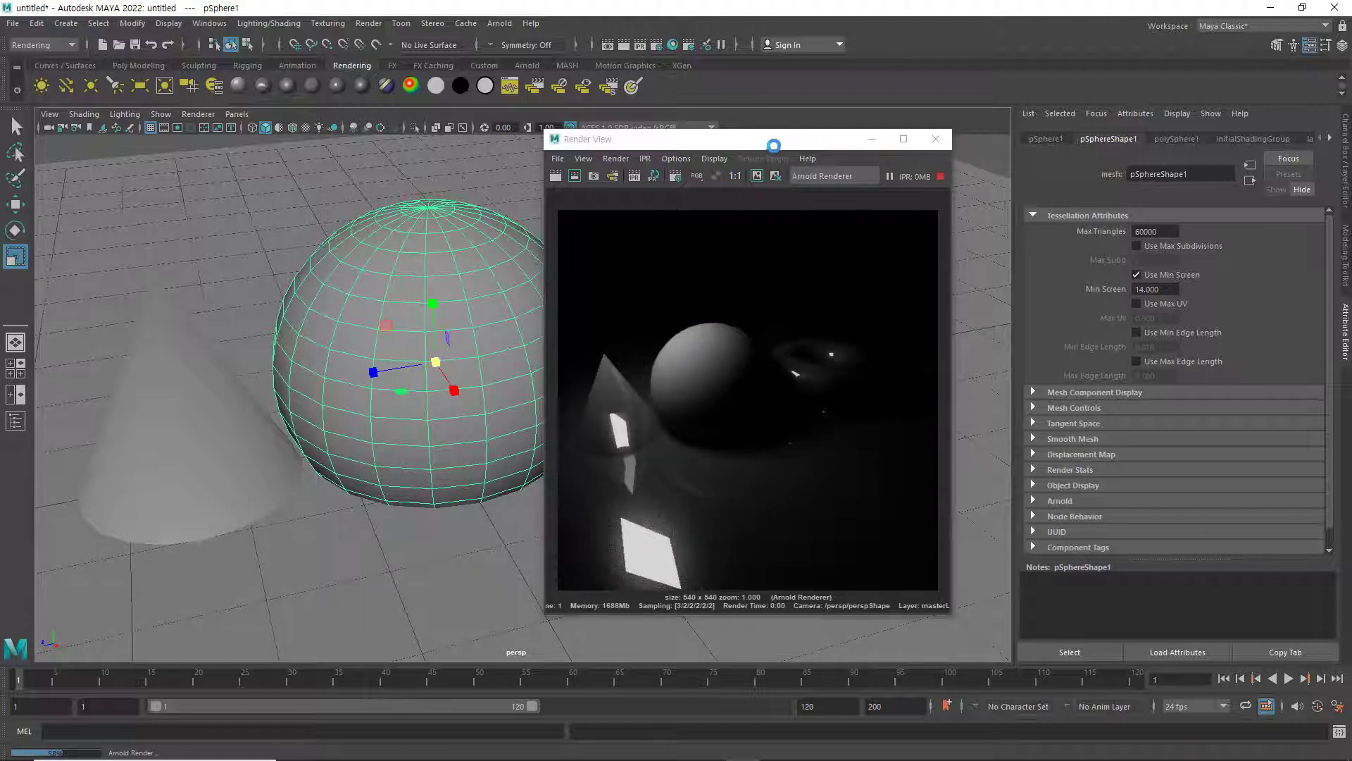
{"action": "left_click_drag", "start_coordinate": [742, 146], "coordinate": [782, 136]}
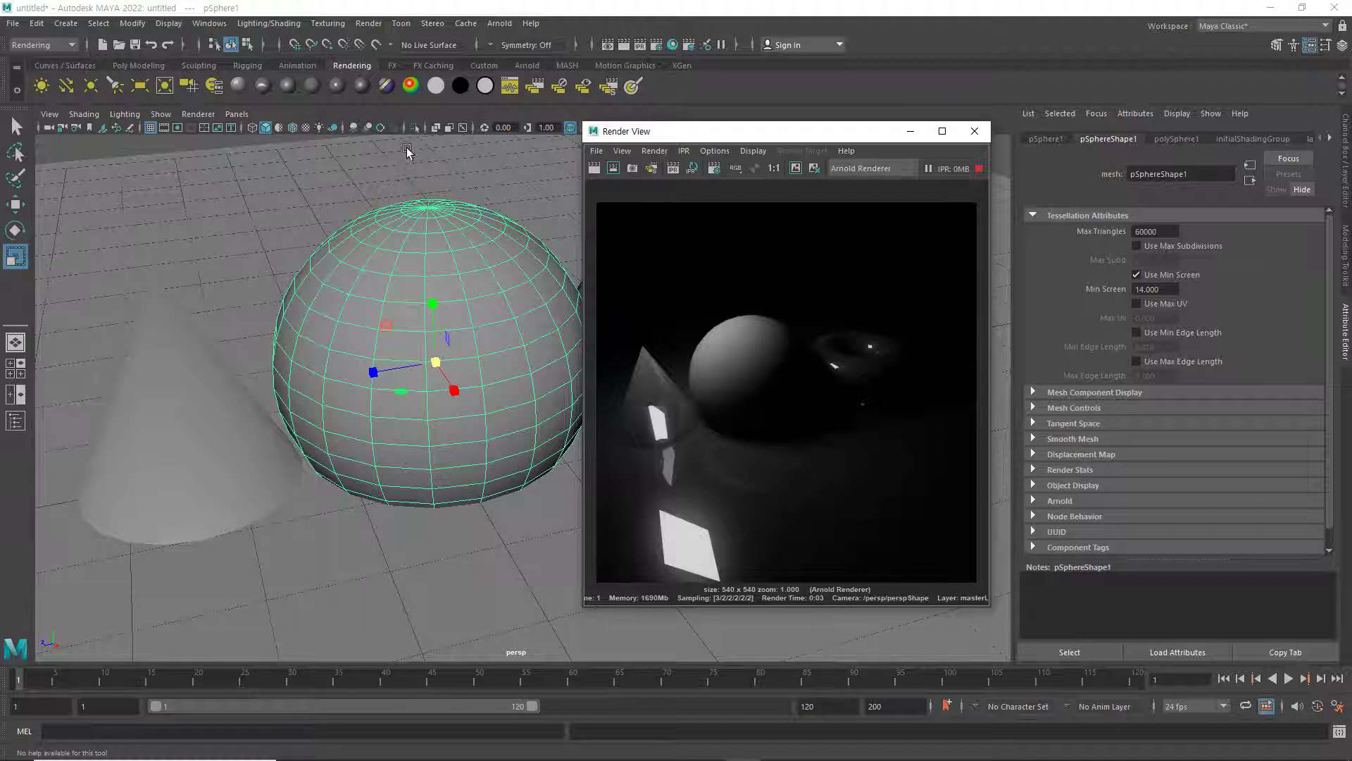
Assign a new aiStandardSurface material to the sphere and show its Base and Specular attributes
{"action": "left_click", "coordinate": [280, 23]}
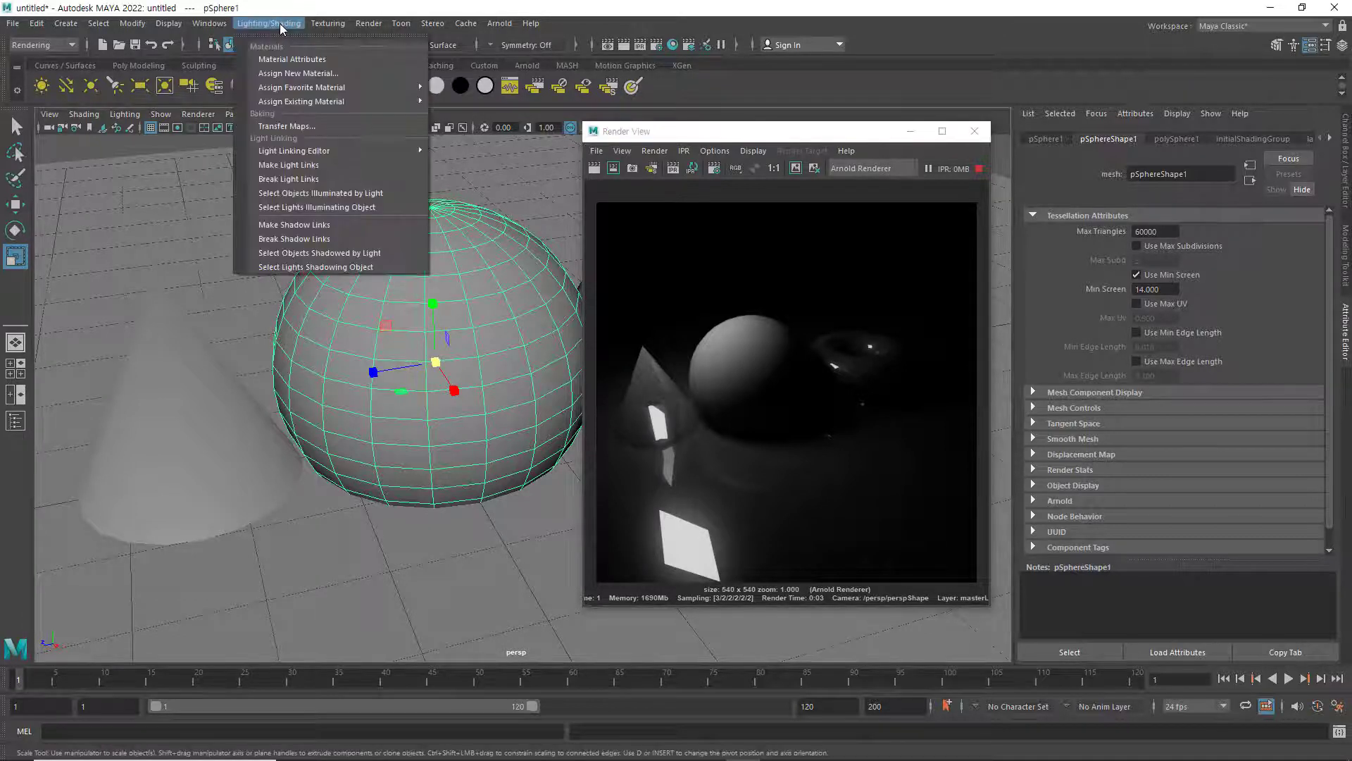
{"action": "left_click", "coordinate": [283, 75]}
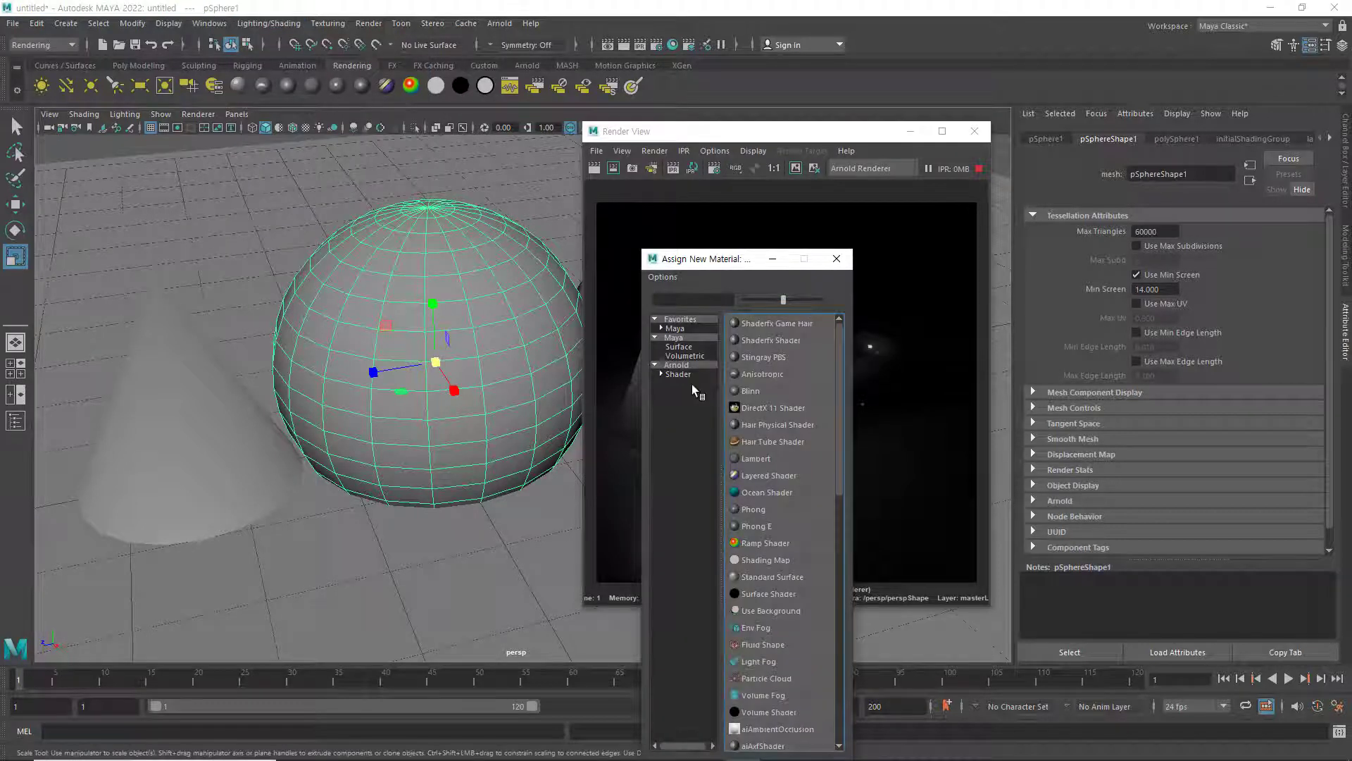
{"action": "left_click", "coordinate": [681, 374]}
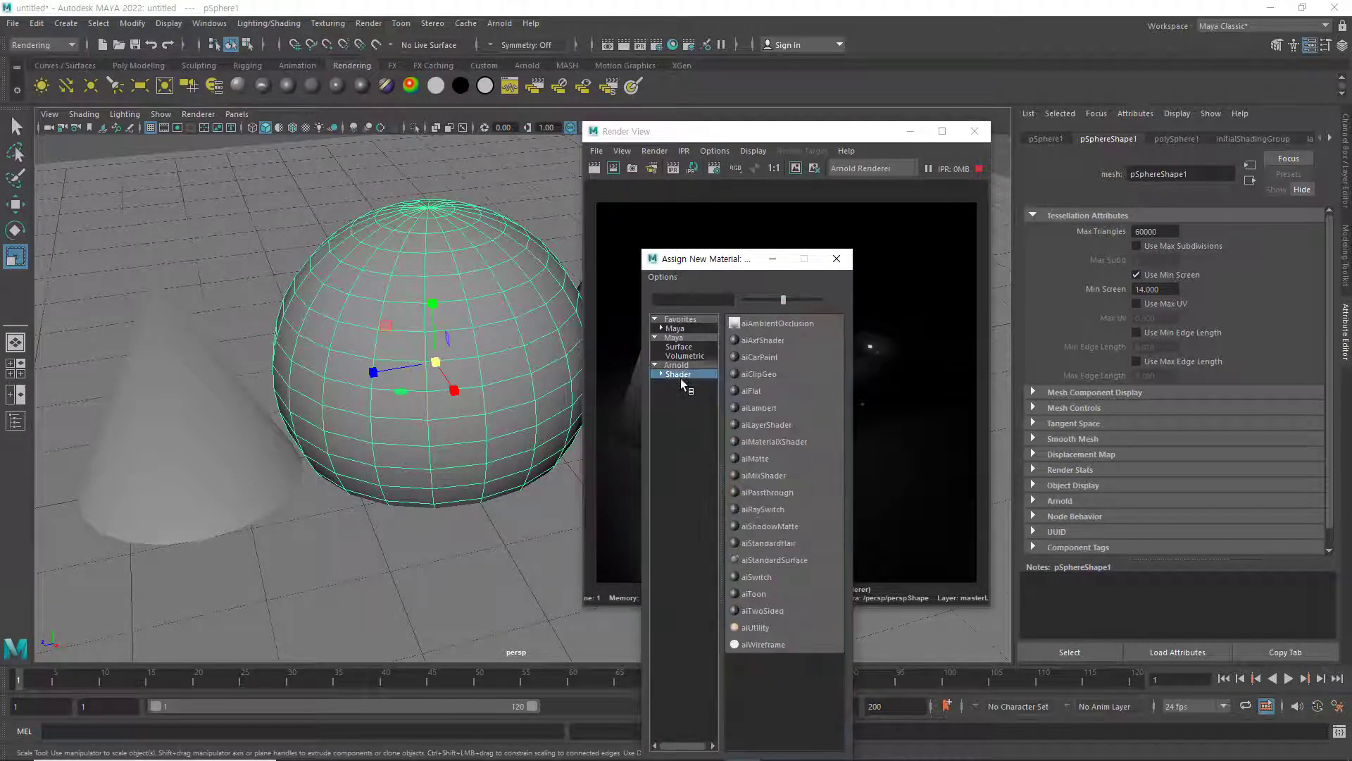
{"action": "left_click", "coordinate": [766, 556]}
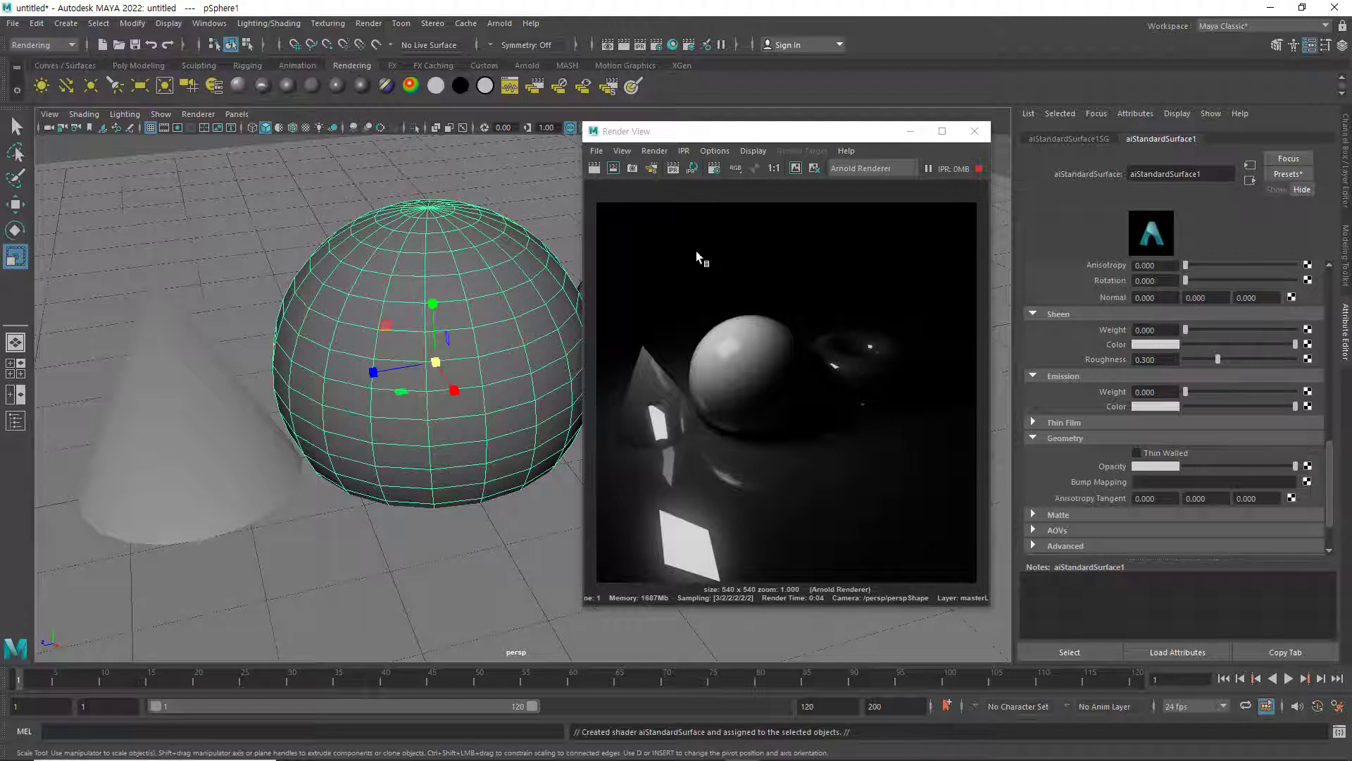
{"action": "left_click_drag", "start_coordinate": [1331, 457], "coordinate": [1344, 269]}
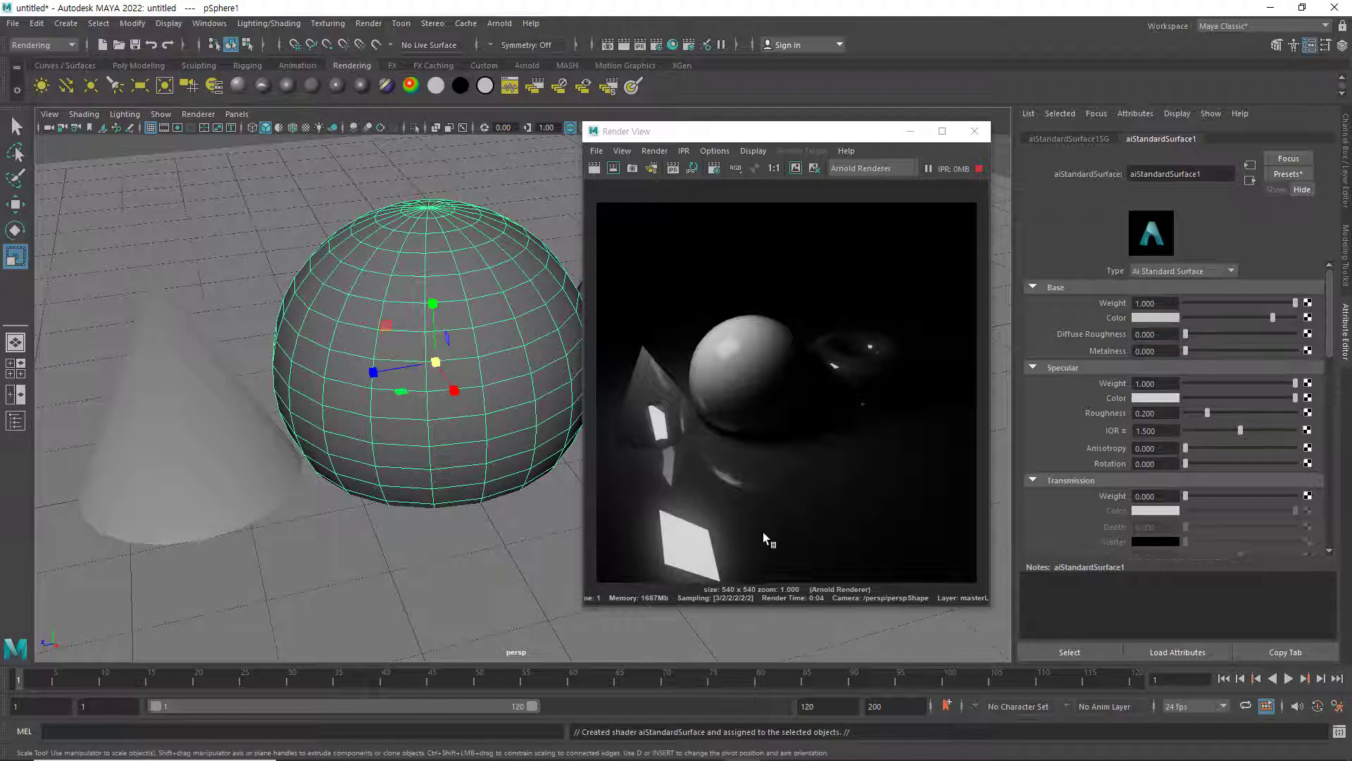
Assign a new Blinn material to the ground plane and render the scene from a slightly closer view
{"action": "left_click", "coordinate": [405, 577]}
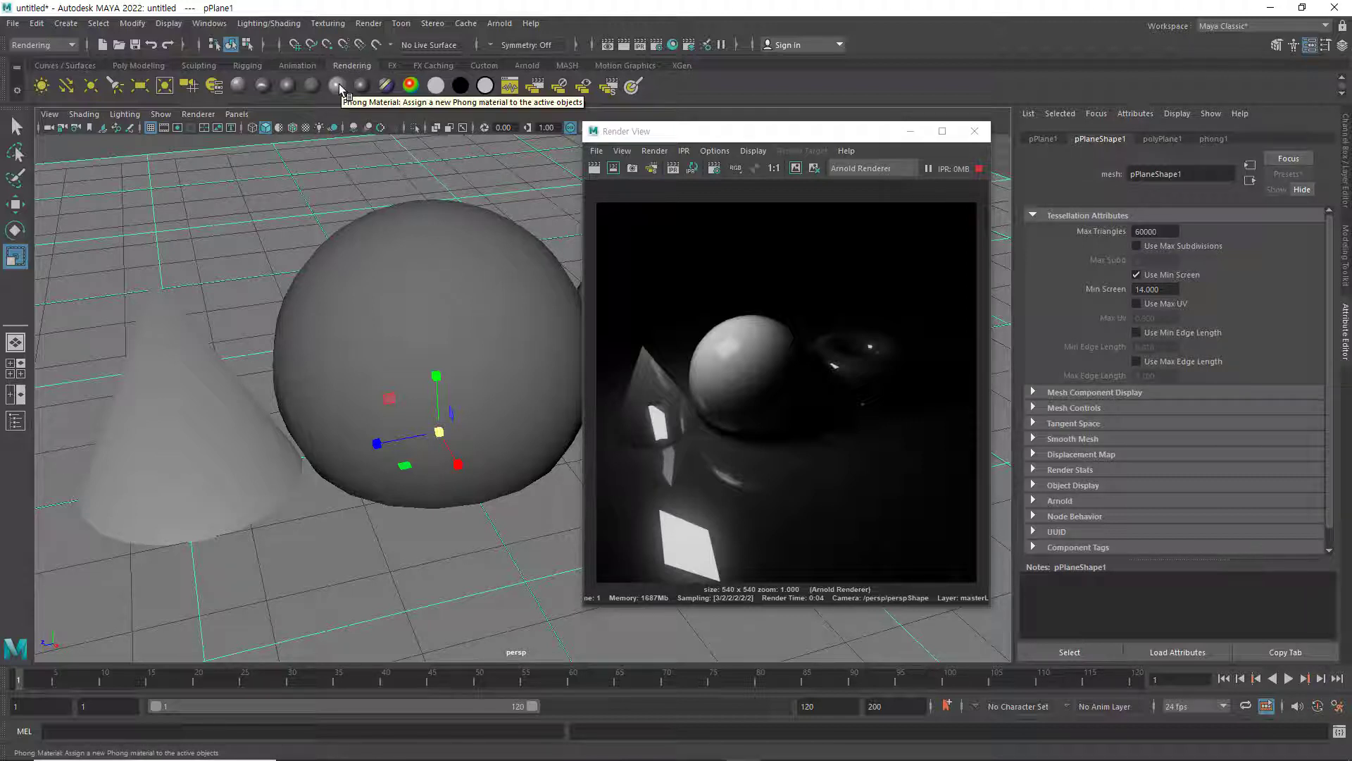
{"action": "left_click", "coordinate": [288, 89]}
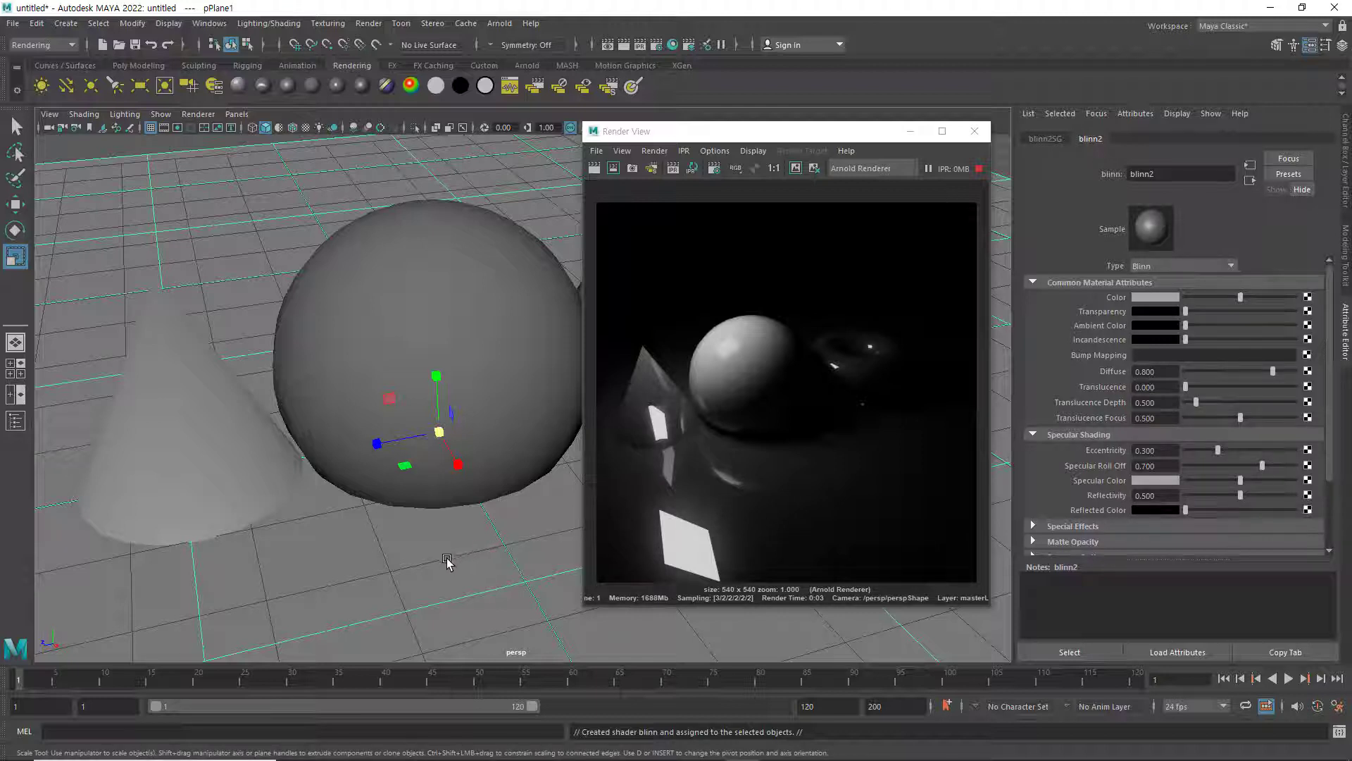
{"action": "left_click_drag", "start_coordinate": [448, 562], "coordinate": [452, 551], "text": "alt"}
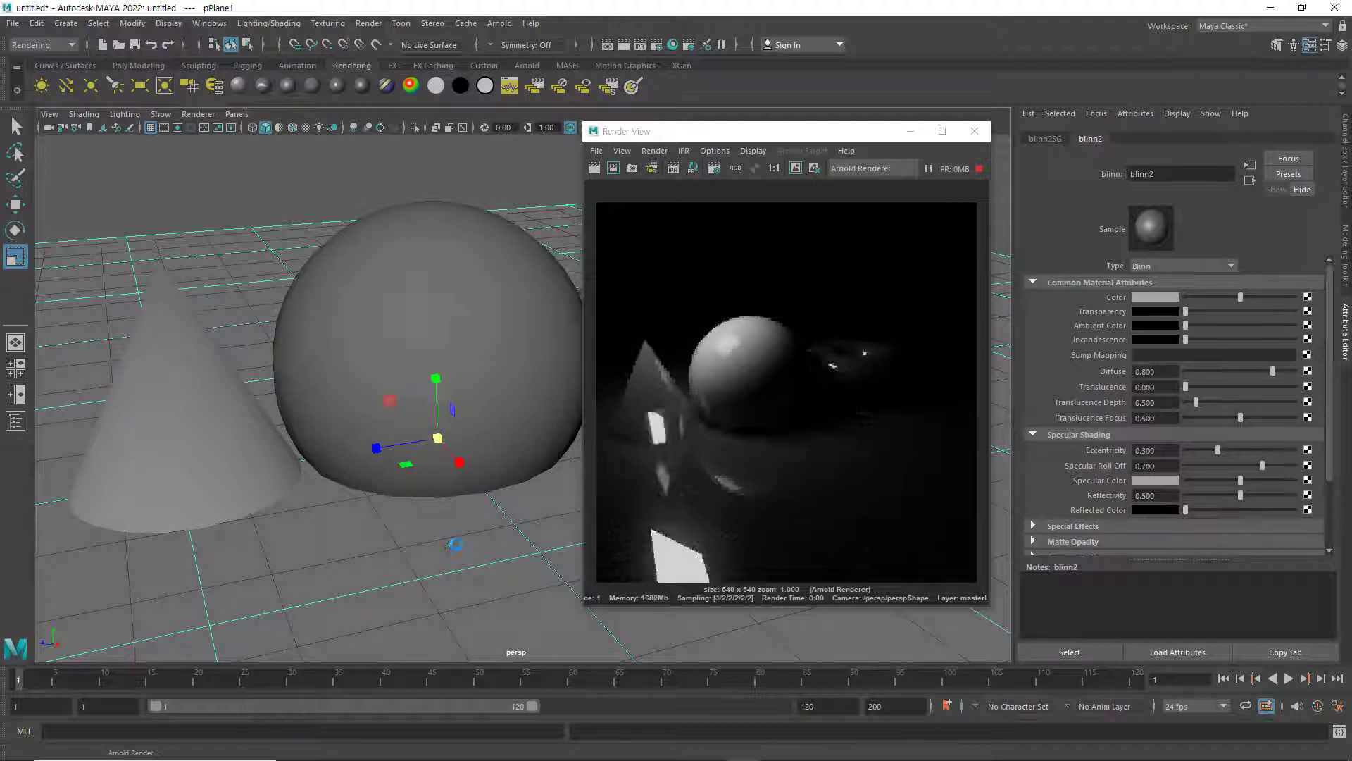
{"action": "left_click_drag", "start_coordinate": [453, 543], "coordinate": [467, 520], "text": "alt"}
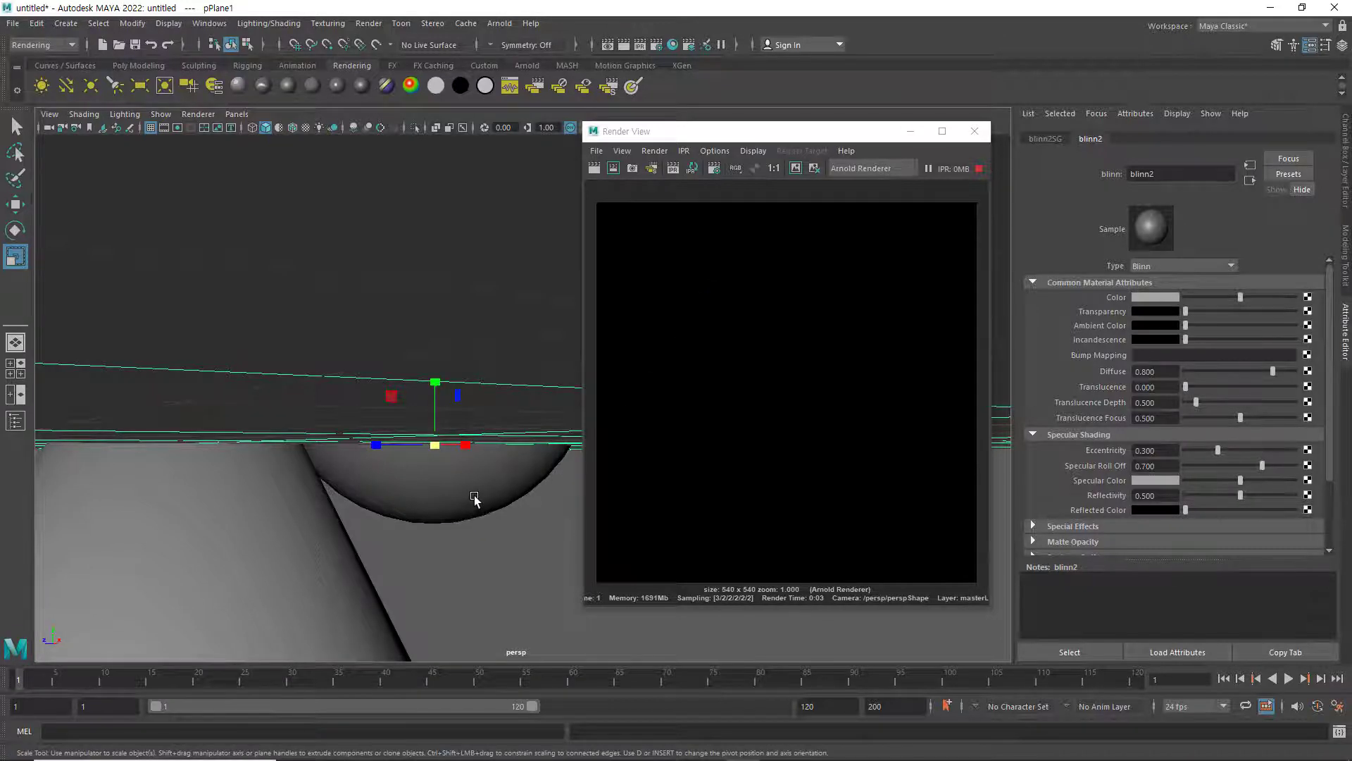
{"action": "left_click_drag", "start_coordinate": [474, 499], "coordinate": [475, 505], "text": "alt"}
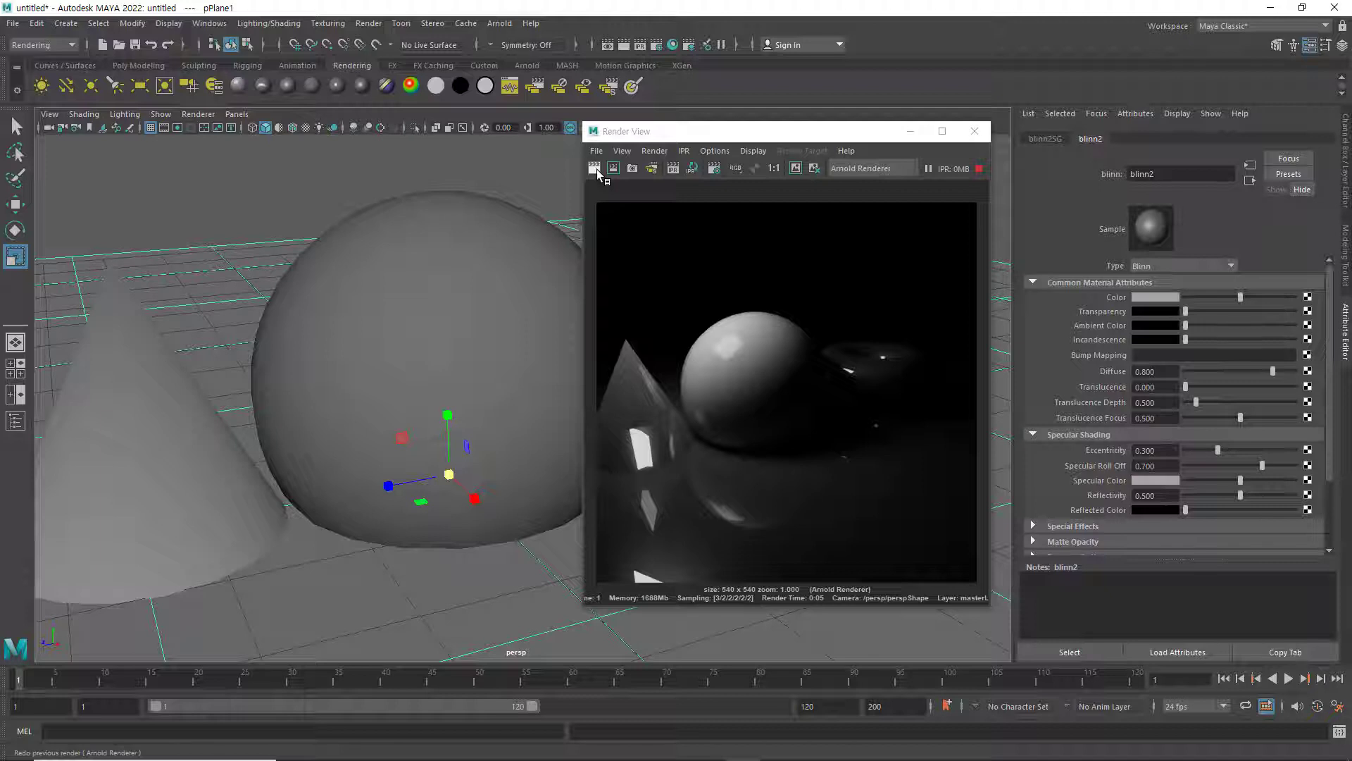
{"action": "left_click", "coordinate": [595, 171]}
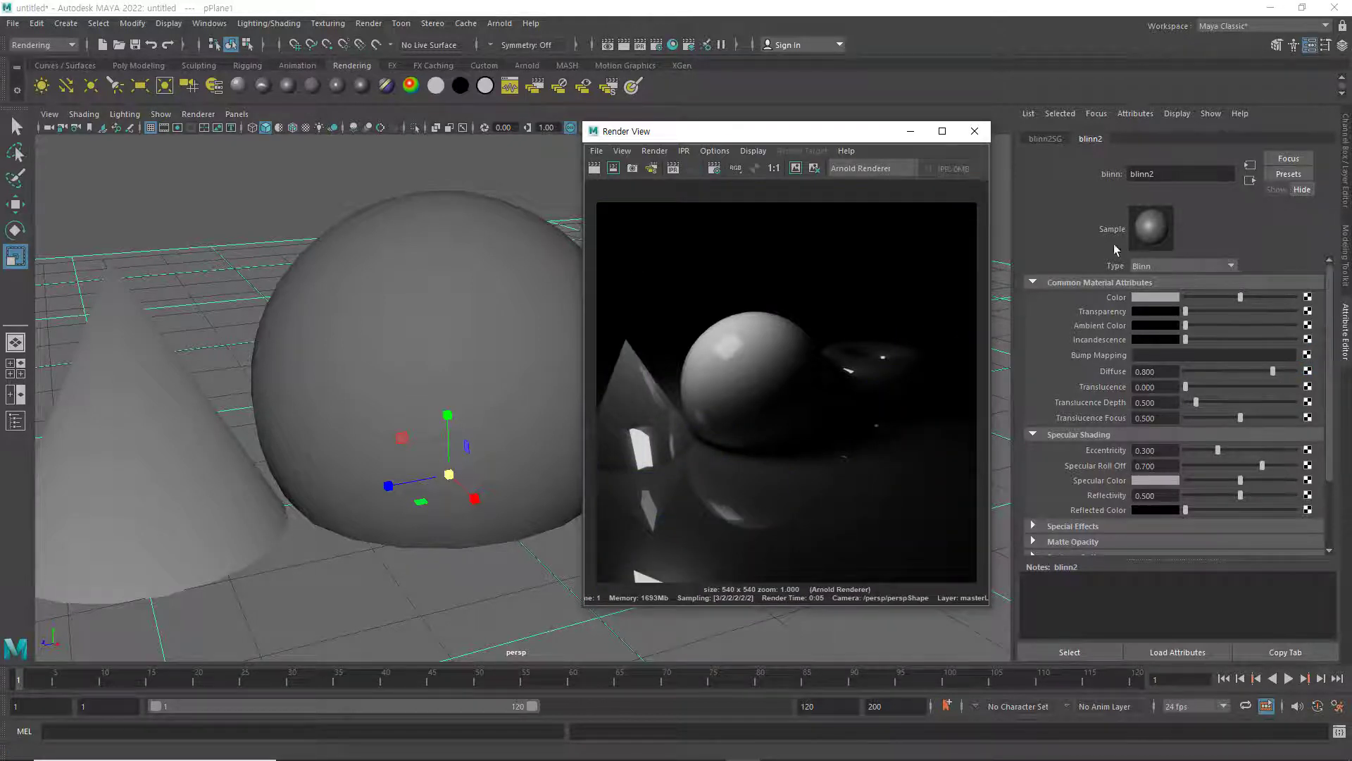
Show the sphere's aiStandardSurface attributes and collapse every expanded section except Base
{"action": "left_click", "coordinate": [513, 314]}
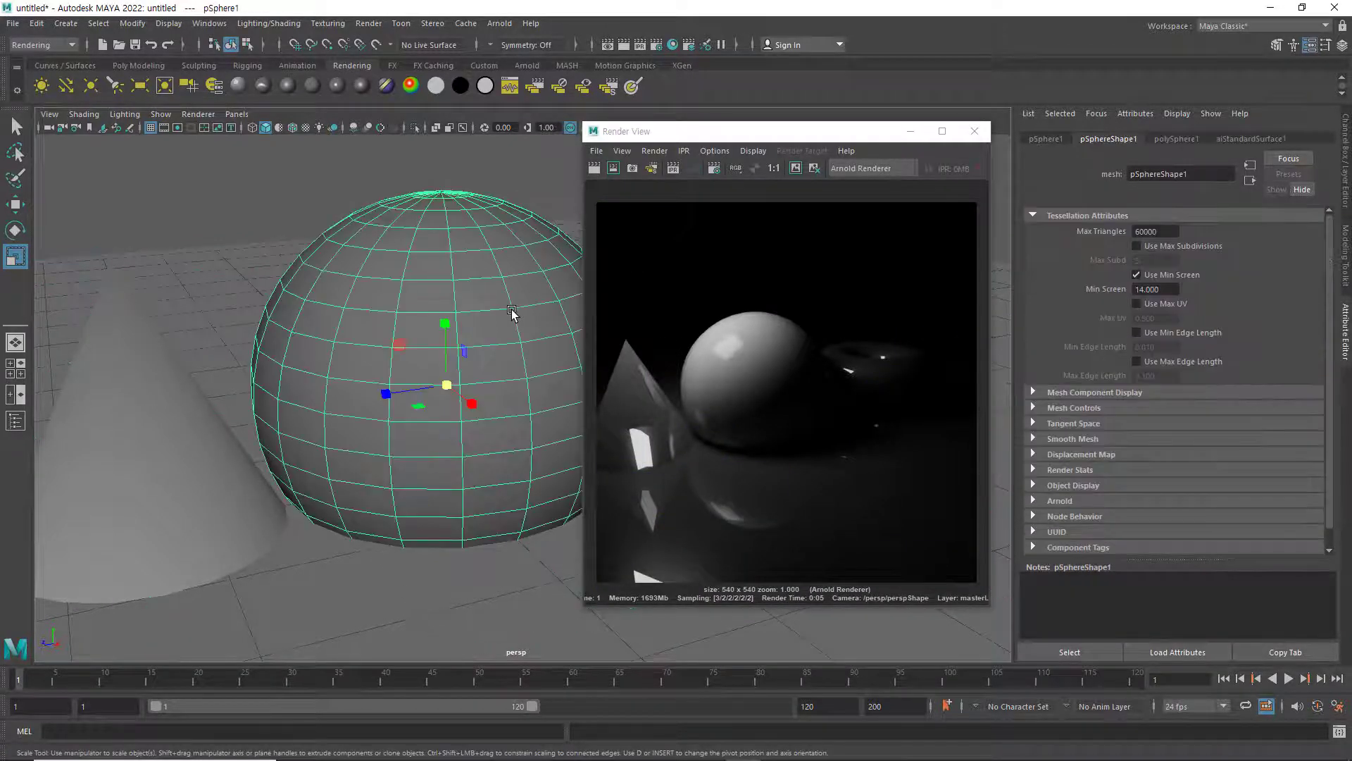
{"action": "left_click", "coordinate": [1253, 140]}
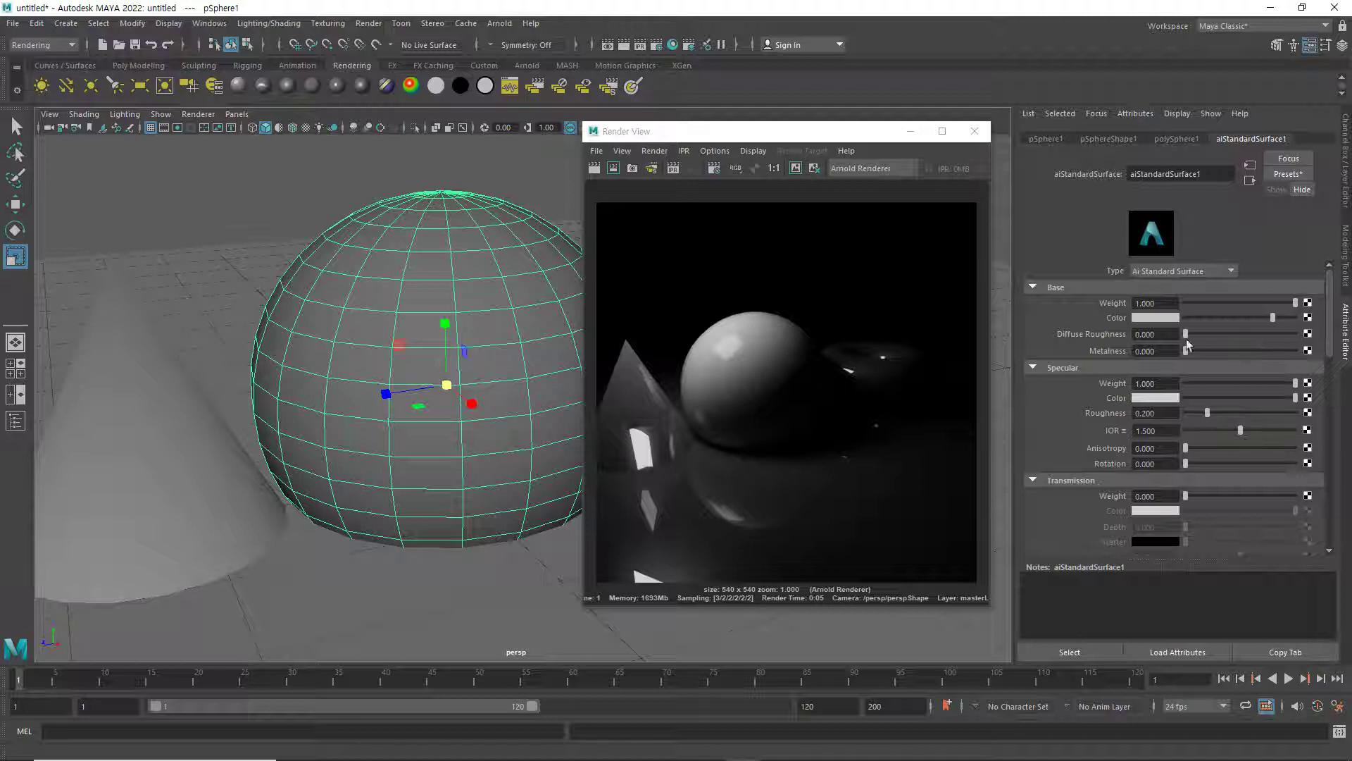
{"action": "left_click", "coordinate": [1033, 367]}
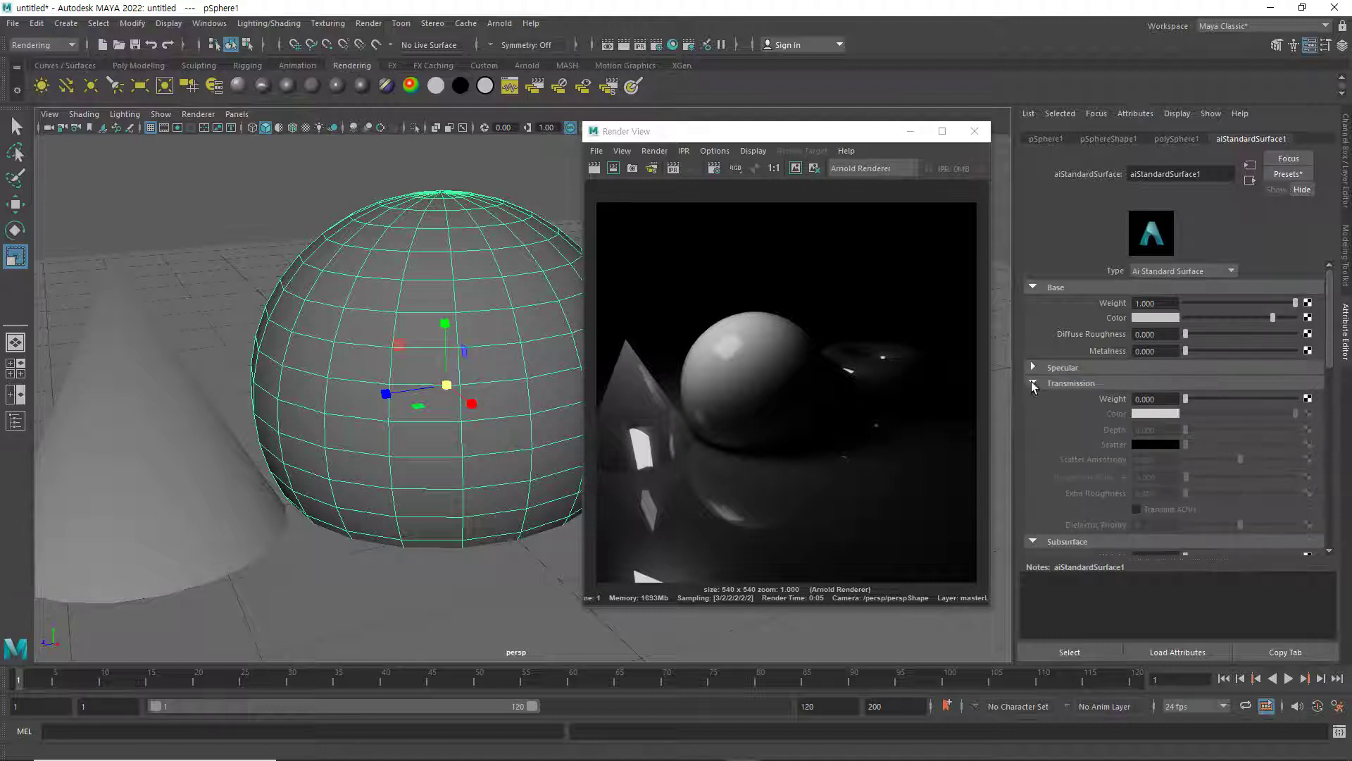
{"action": "left_click", "coordinate": [1033, 383]}
{"action": "left_click", "coordinate": [1034, 399]}
{"action": "left_click", "coordinate": [1032, 414]}
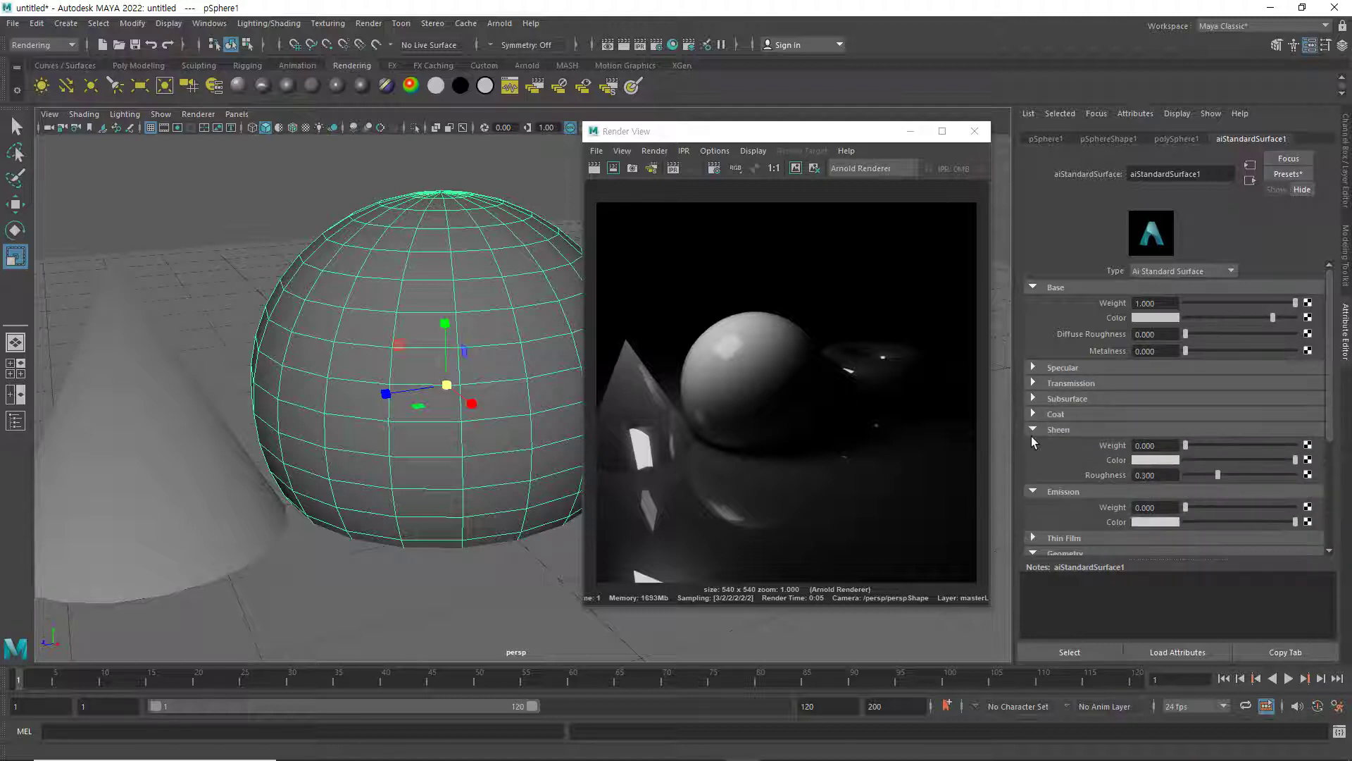
{"action": "left_click", "coordinate": [1032, 430]}
{"action": "left_click", "coordinate": [1032, 460]}
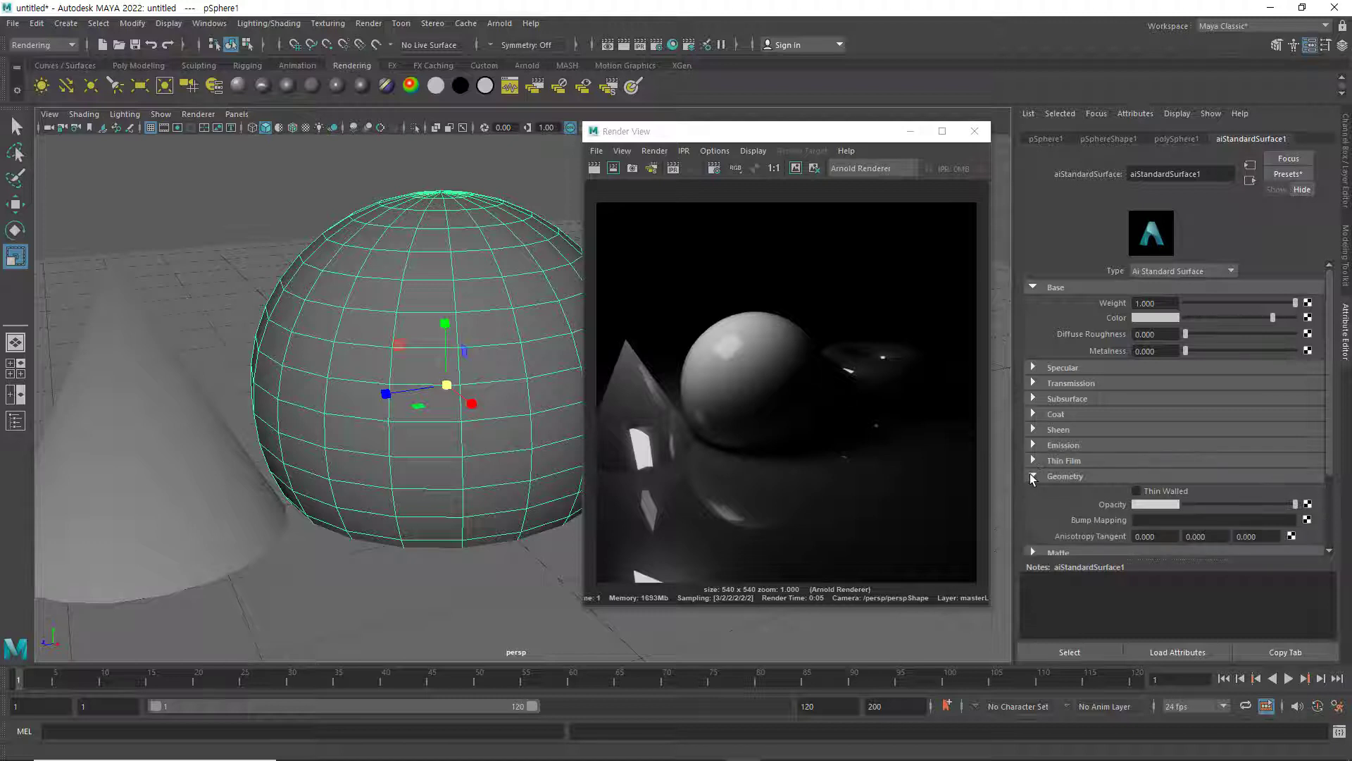
{"action": "left_click", "coordinate": [1033, 475]}
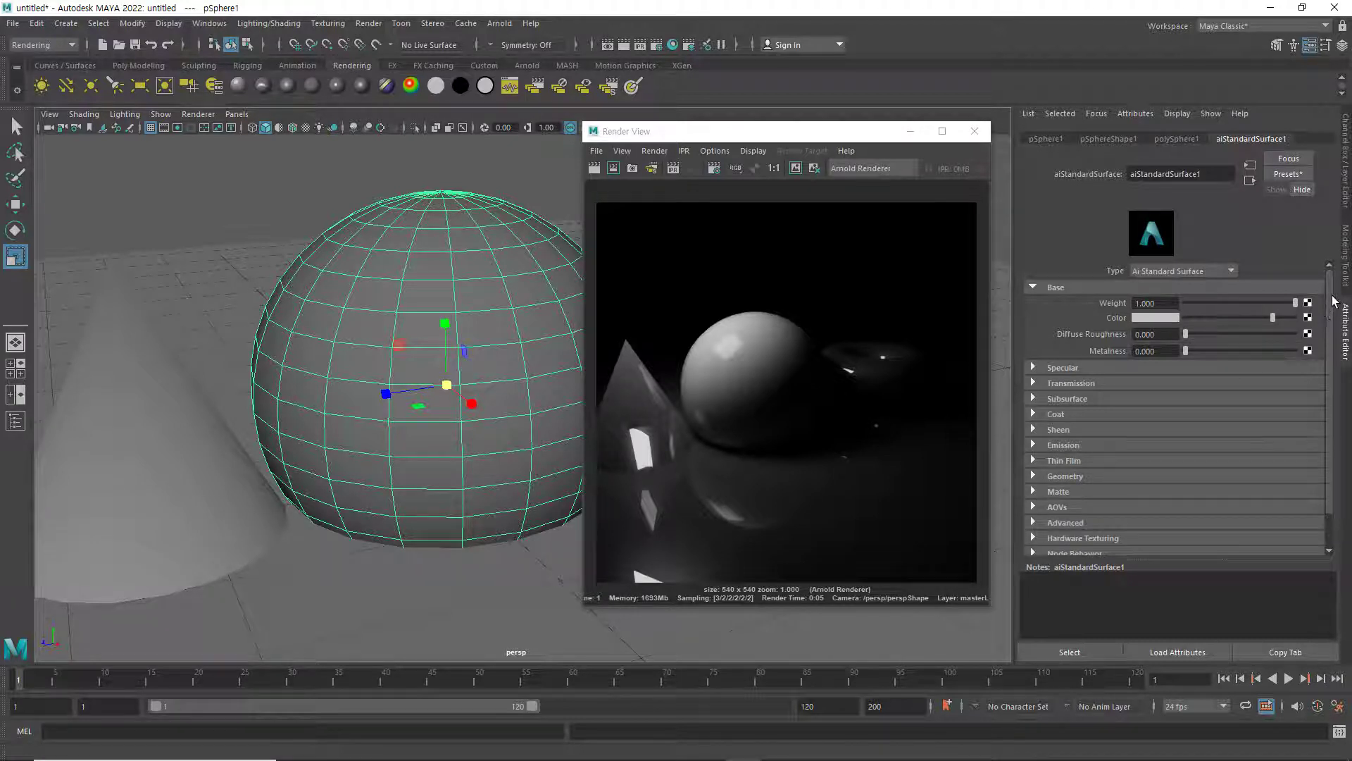
Set the base color of the sphere's material to pure red and render the scene
{"action": "left_click", "coordinate": [1169, 320]}
{"action": "left_click", "coordinate": [1117, 284]}
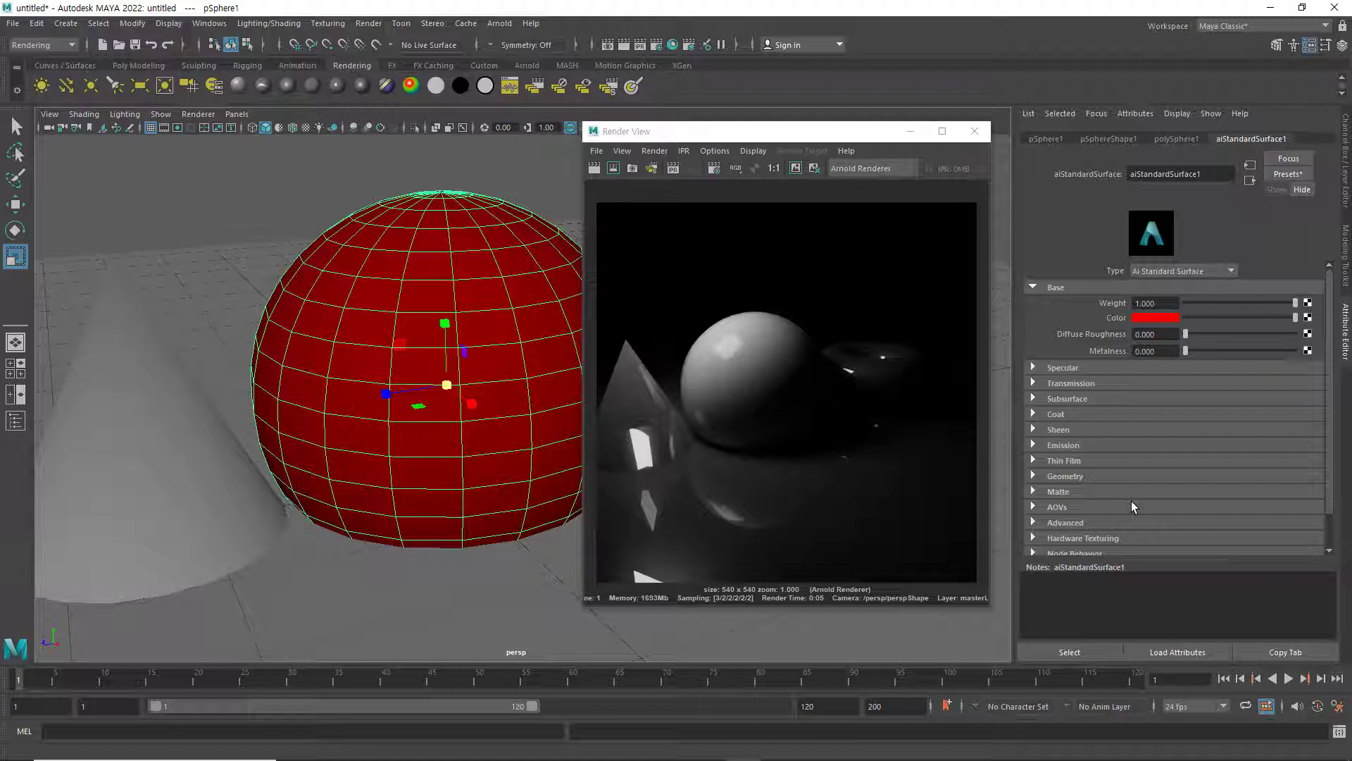
{"action": "left_click", "coordinate": [594, 167]}
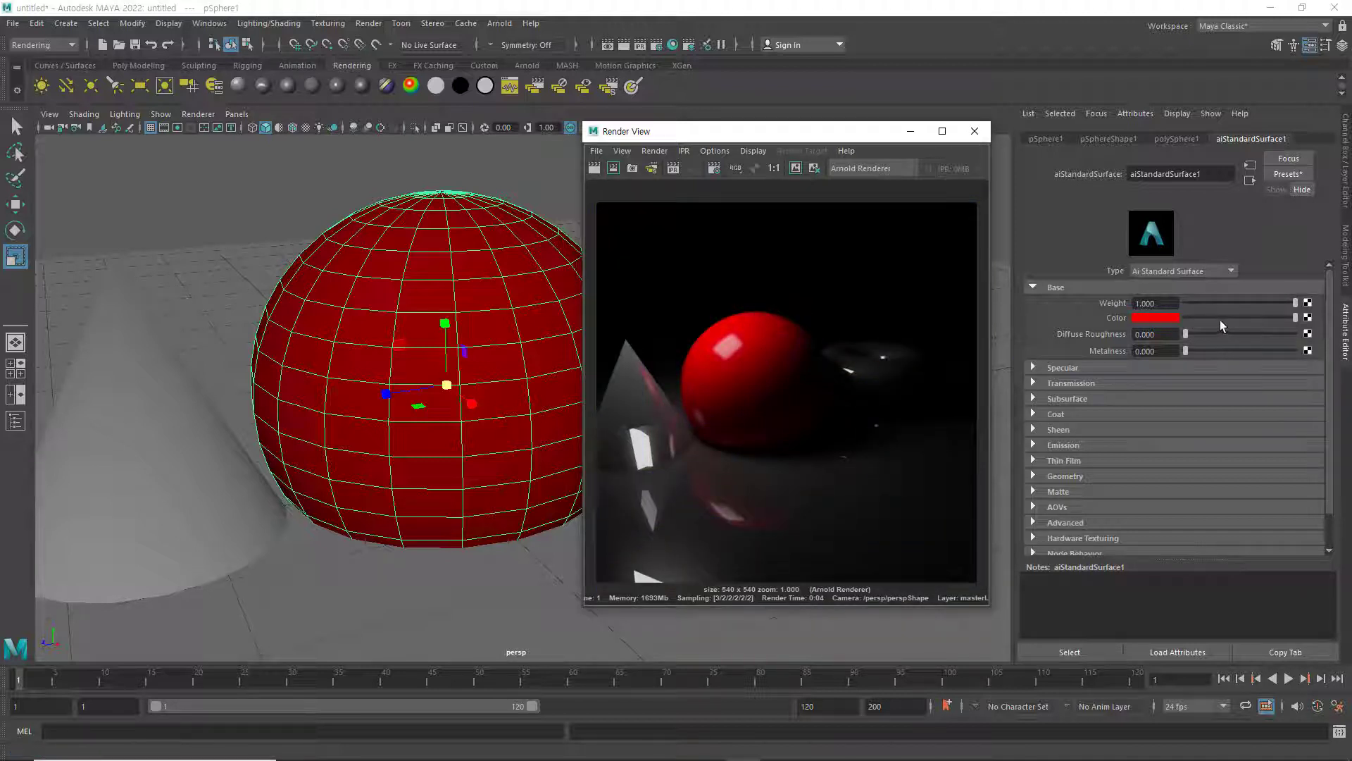
Darken the sphere's base color to black, render it, and raise the color back to full brightness
{"action": "left_click_drag", "start_coordinate": [1292, 317], "coordinate": [1169, 323]}
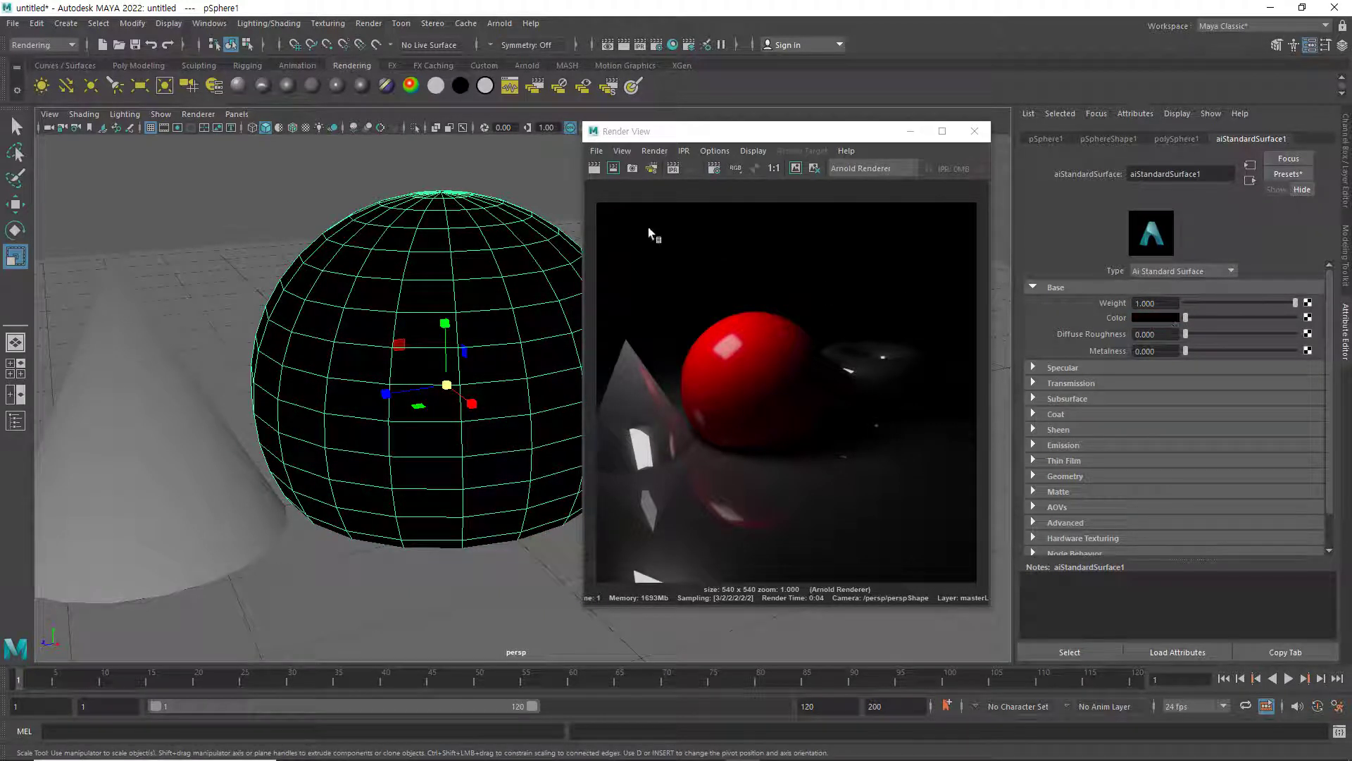
{"action": "left_click", "coordinate": [594, 168]}
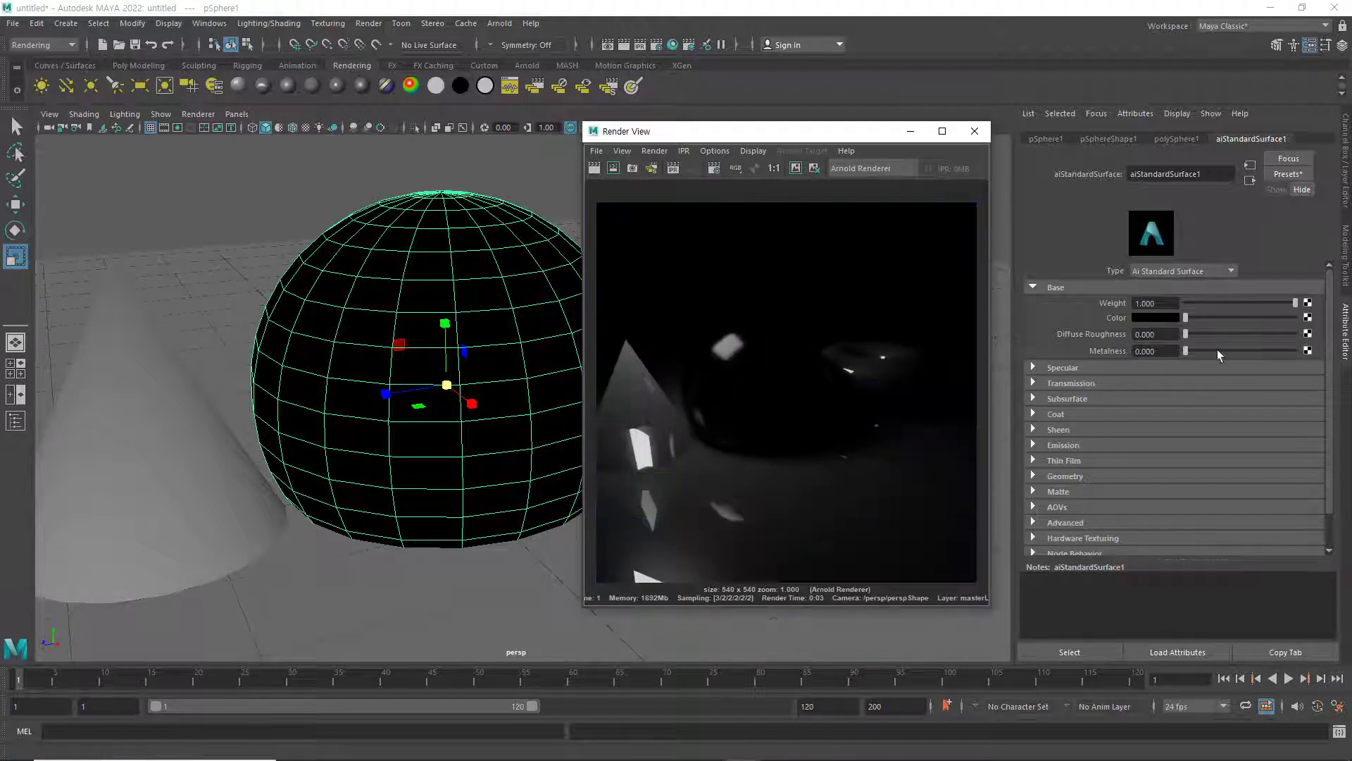
{"action": "left_click_drag", "start_coordinate": [1186, 317], "coordinate": [1312, 326]}
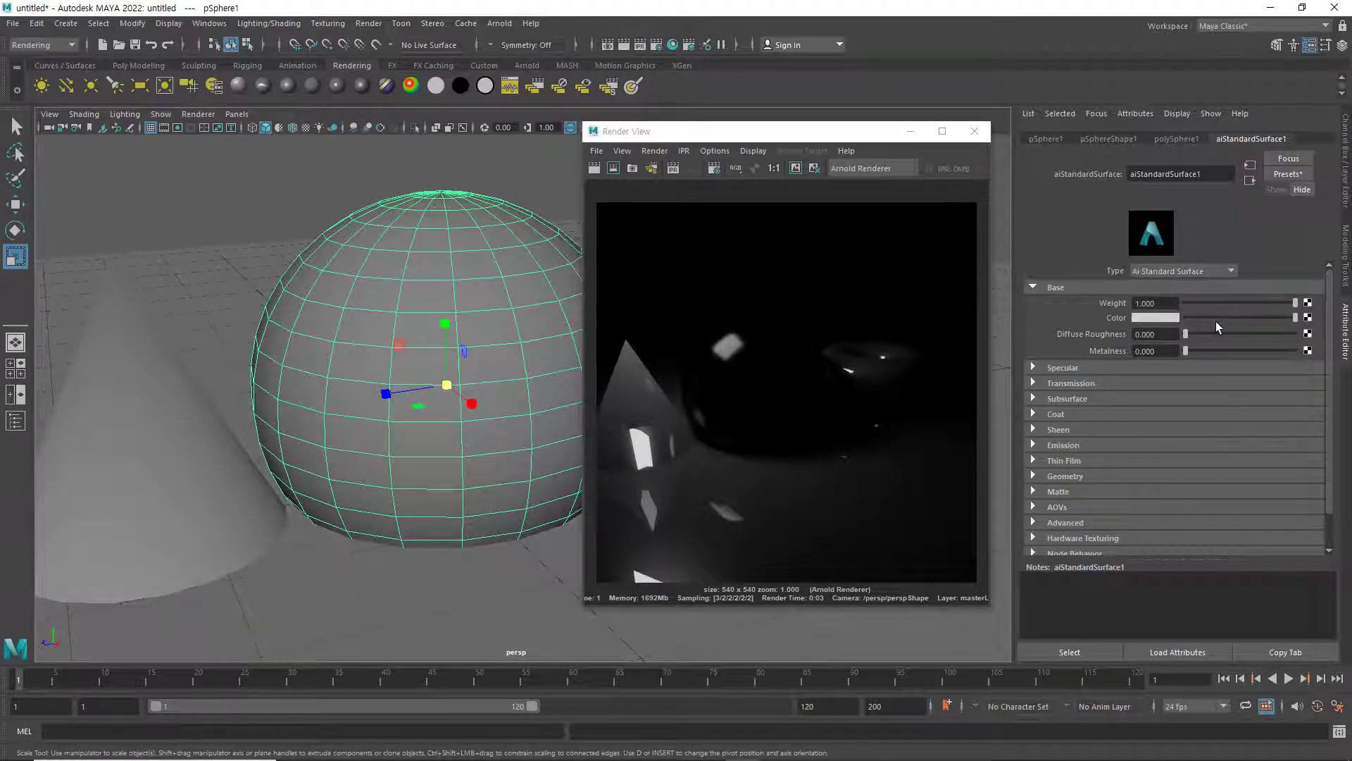
Make the sphere's base color red again and render the scene
{"action": "left_click", "coordinate": [1155, 316]}
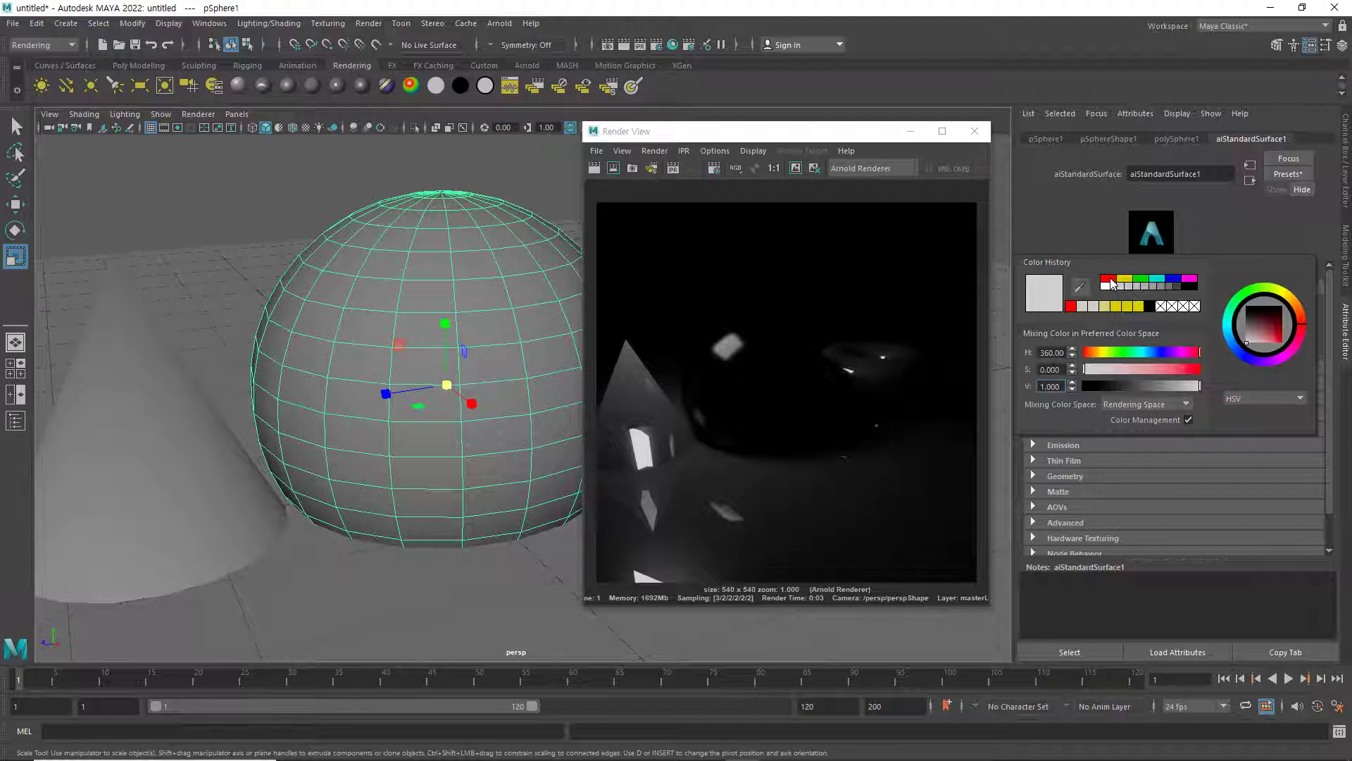
{"action": "left_click", "coordinate": [1107, 279]}
{"action": "left_click", "coordinate": [1187, 470]}
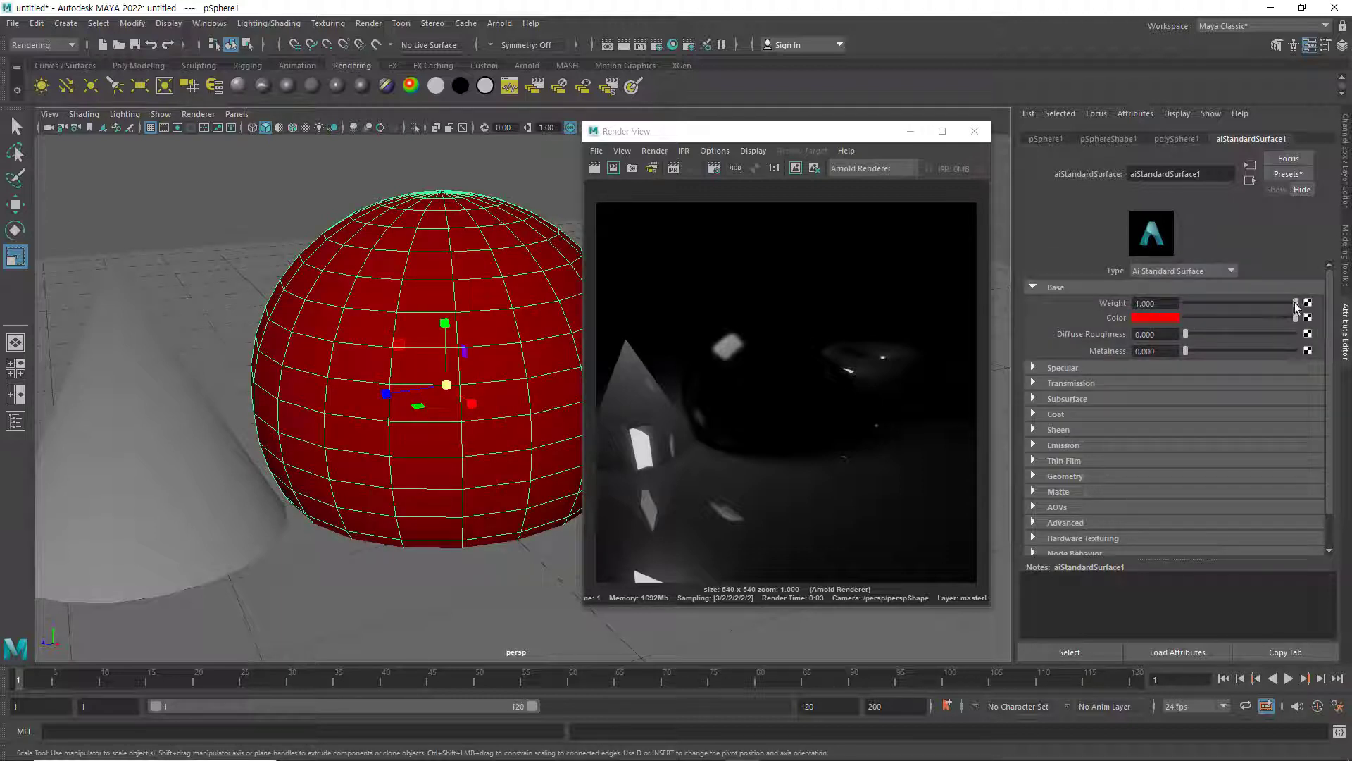
{"action": "left_click", "coordinate": [595, 168]}
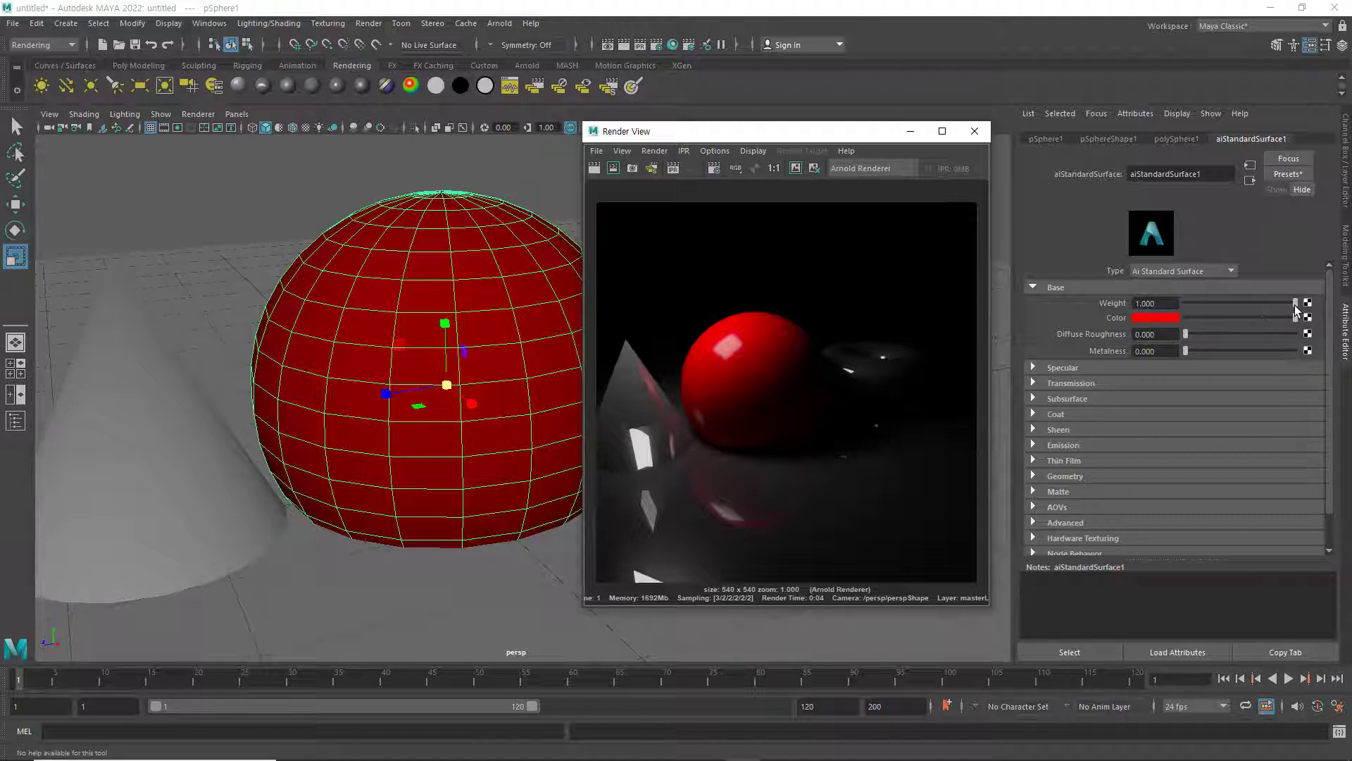
Compare renders of the red sphere with the base weight set to 0.435, 0 and 1
{"action": "left_click_drag", "start_coordinate": [1295, 309], "coordinate": [1242, 313]}
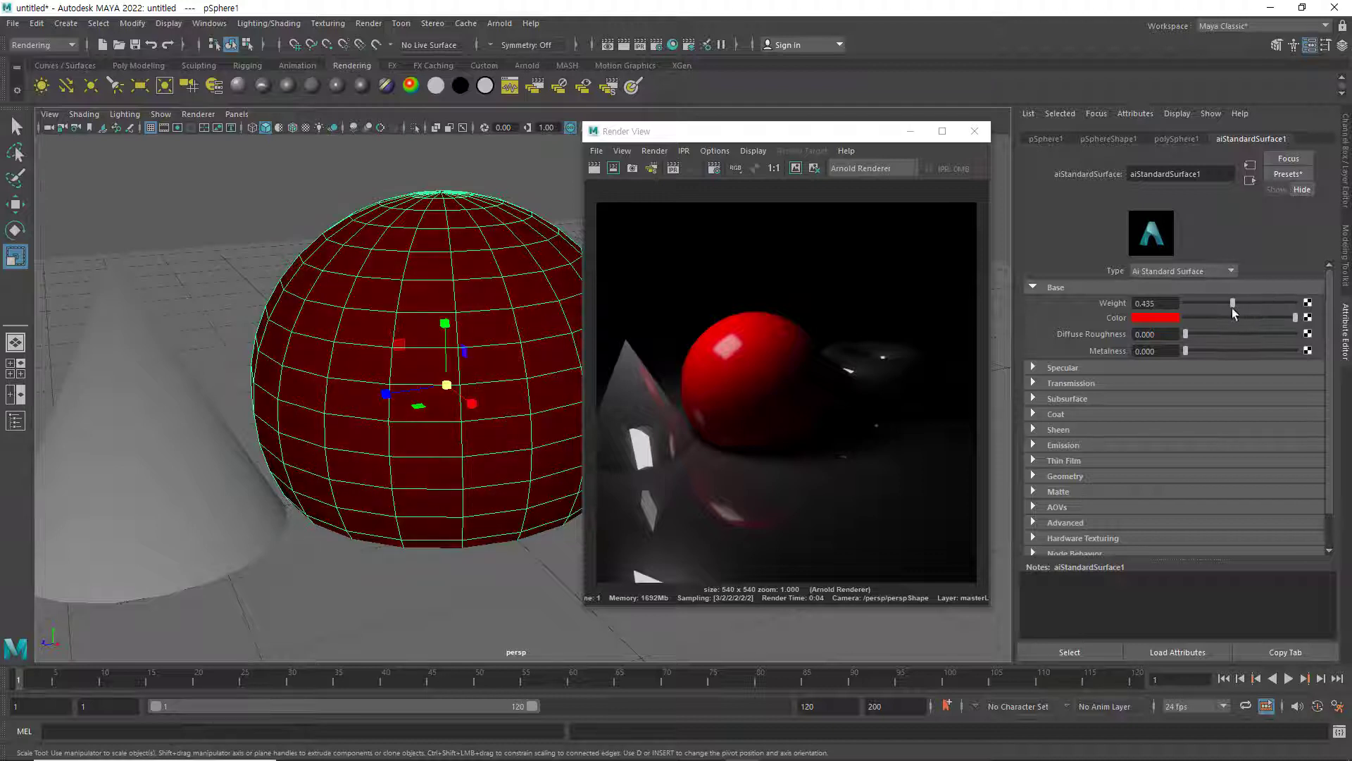
{"action": "left_click", "coordinate": [596, 168]}
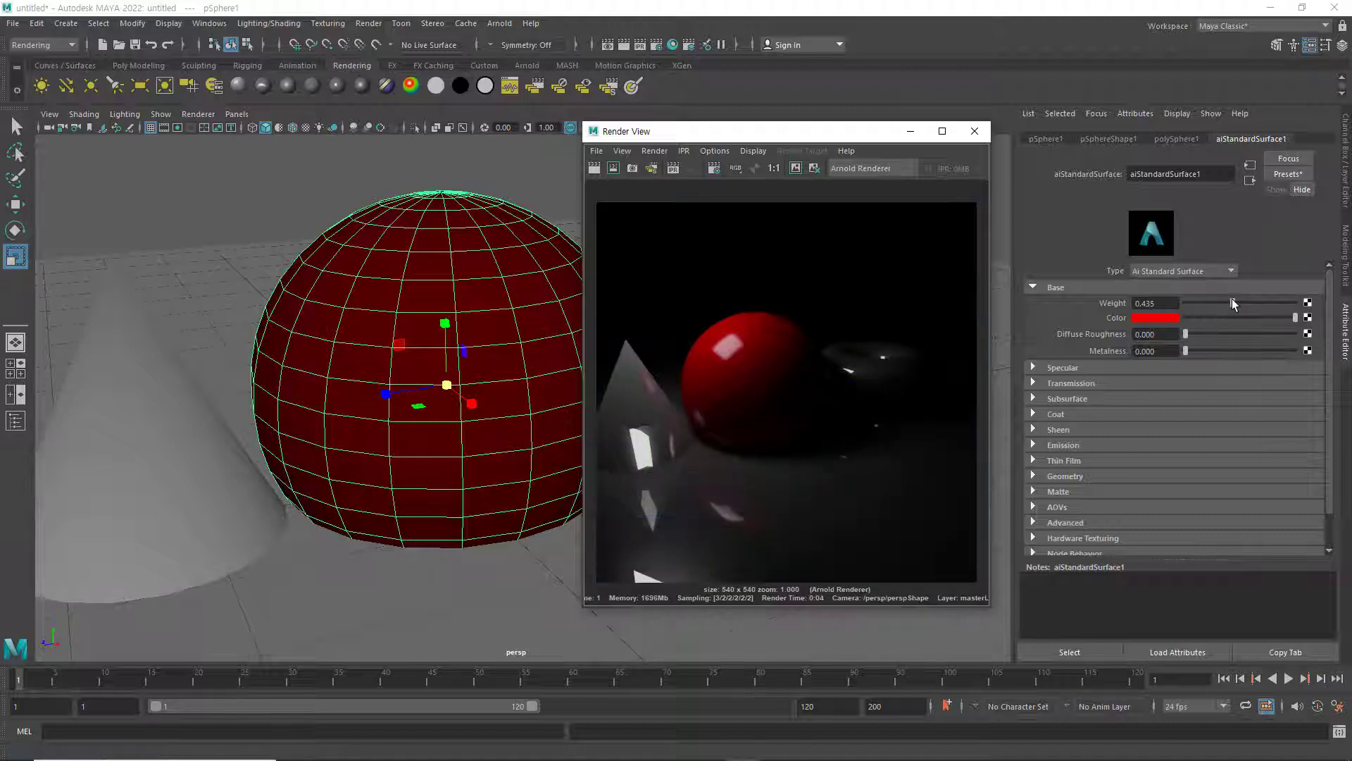
{"action": "left_click_drag", "start_coordinate": [1232, 303], "coordinate": [1185, 303]}
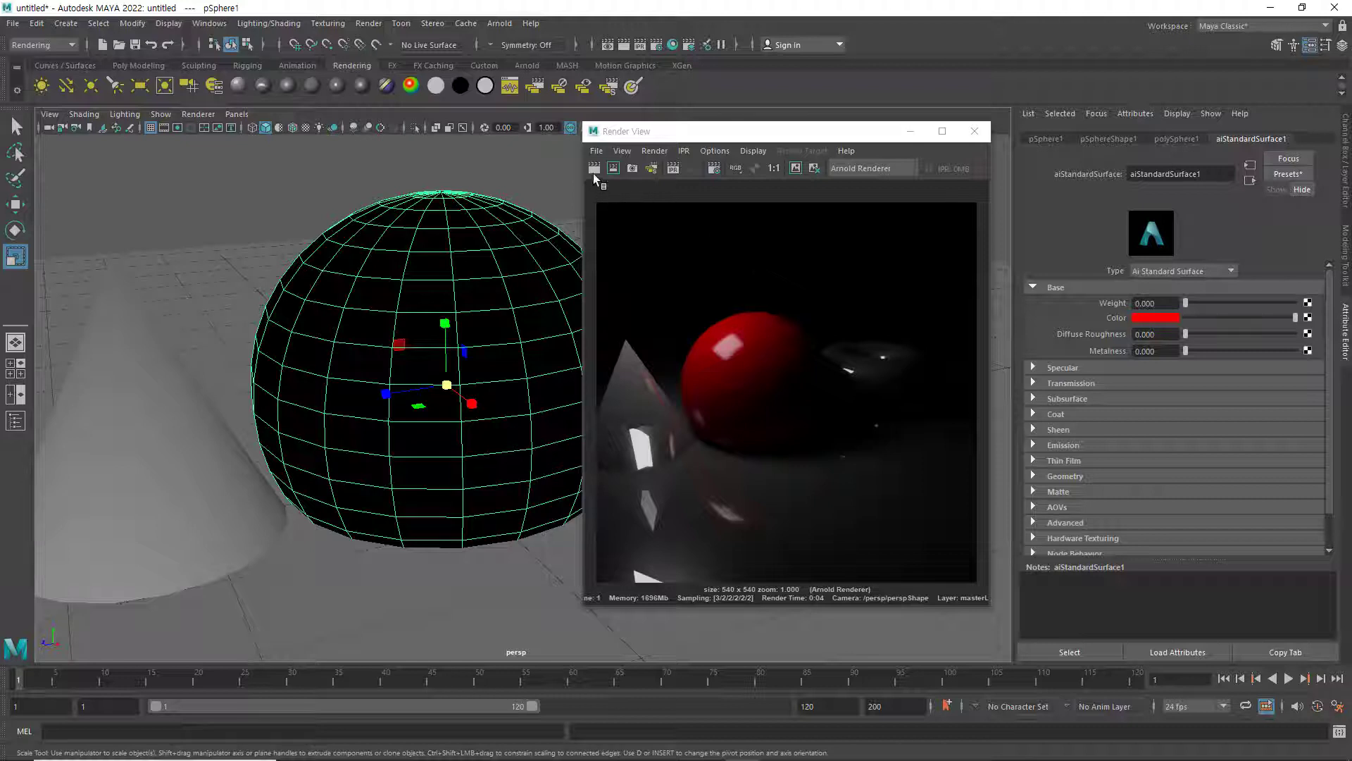
{"action": "left_click", "coordinate": [593, 170]}
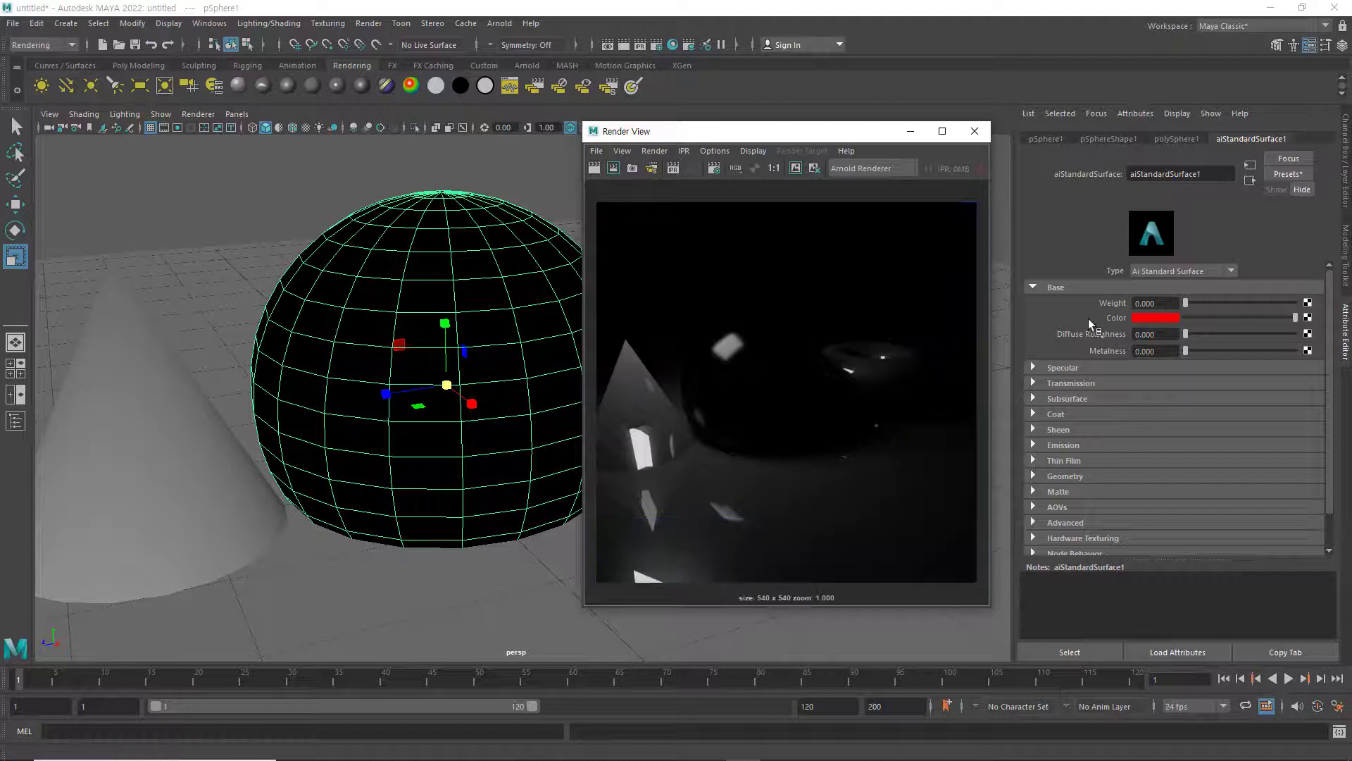
{"action": "left_click_drag", "start_coordinate": [1186, 303], "coordinate": [1300, 302]}
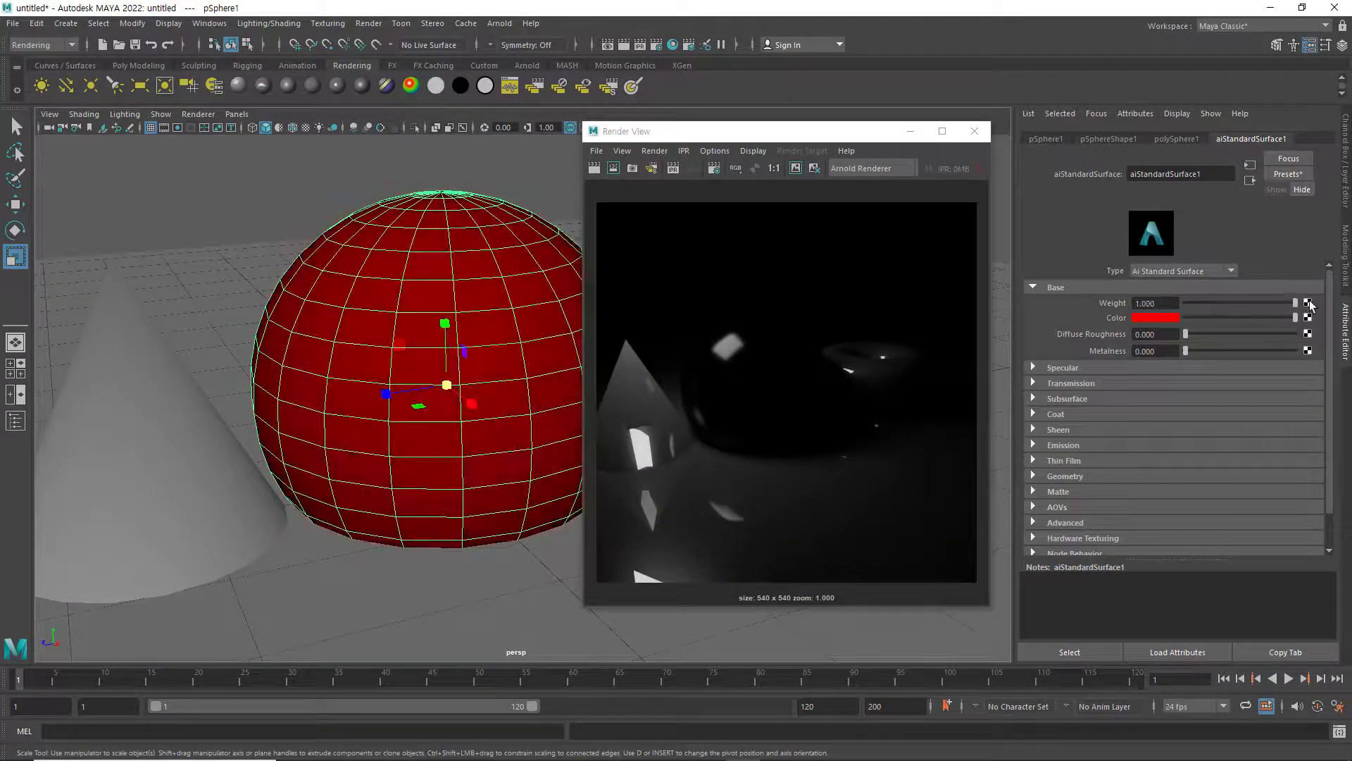
{"action": "left_click", "coordinate": [600, 170]}
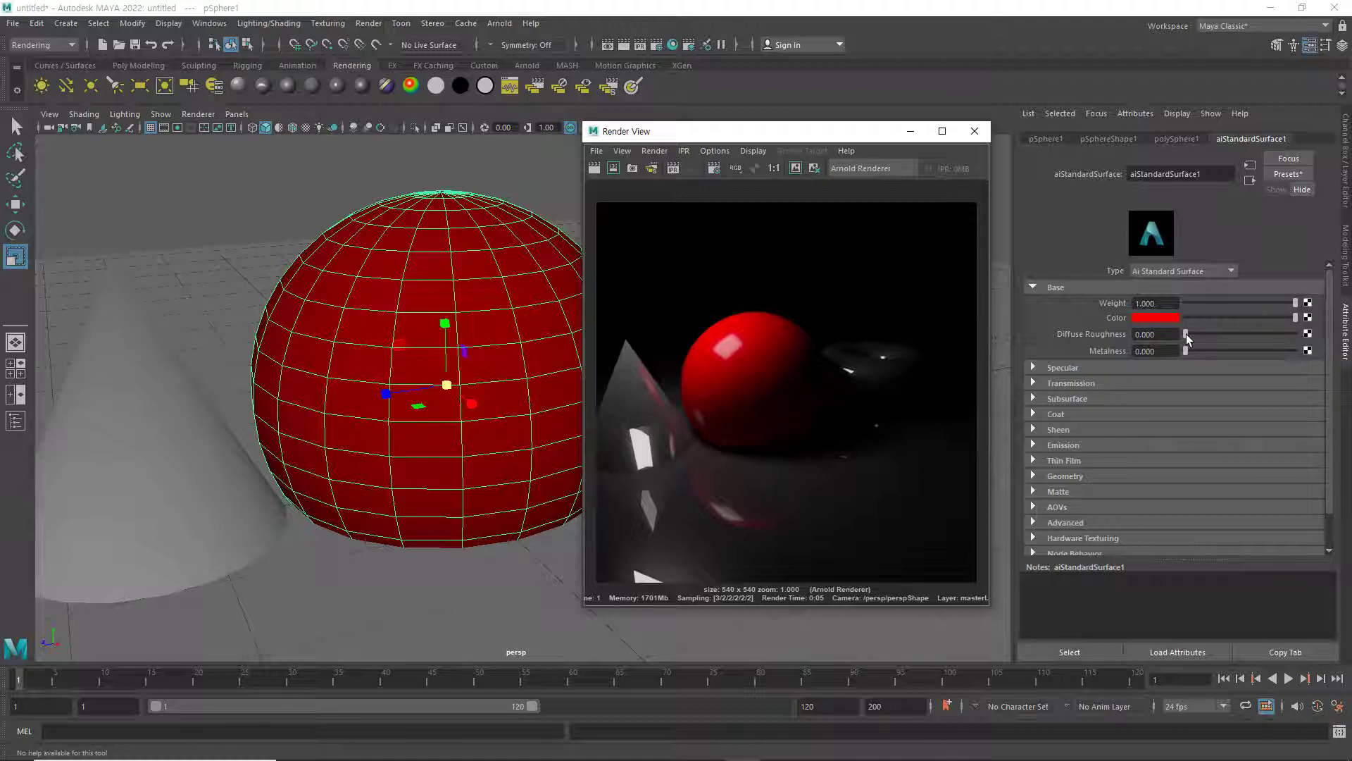
Try the sphere's diffuse roughness at 1 and reset it to 0, and compare renders with metalness at 1 and 0
{"action": "left_click_drag", "start_coordinate": [1187, 334], "coordinate": [1295, 339]}
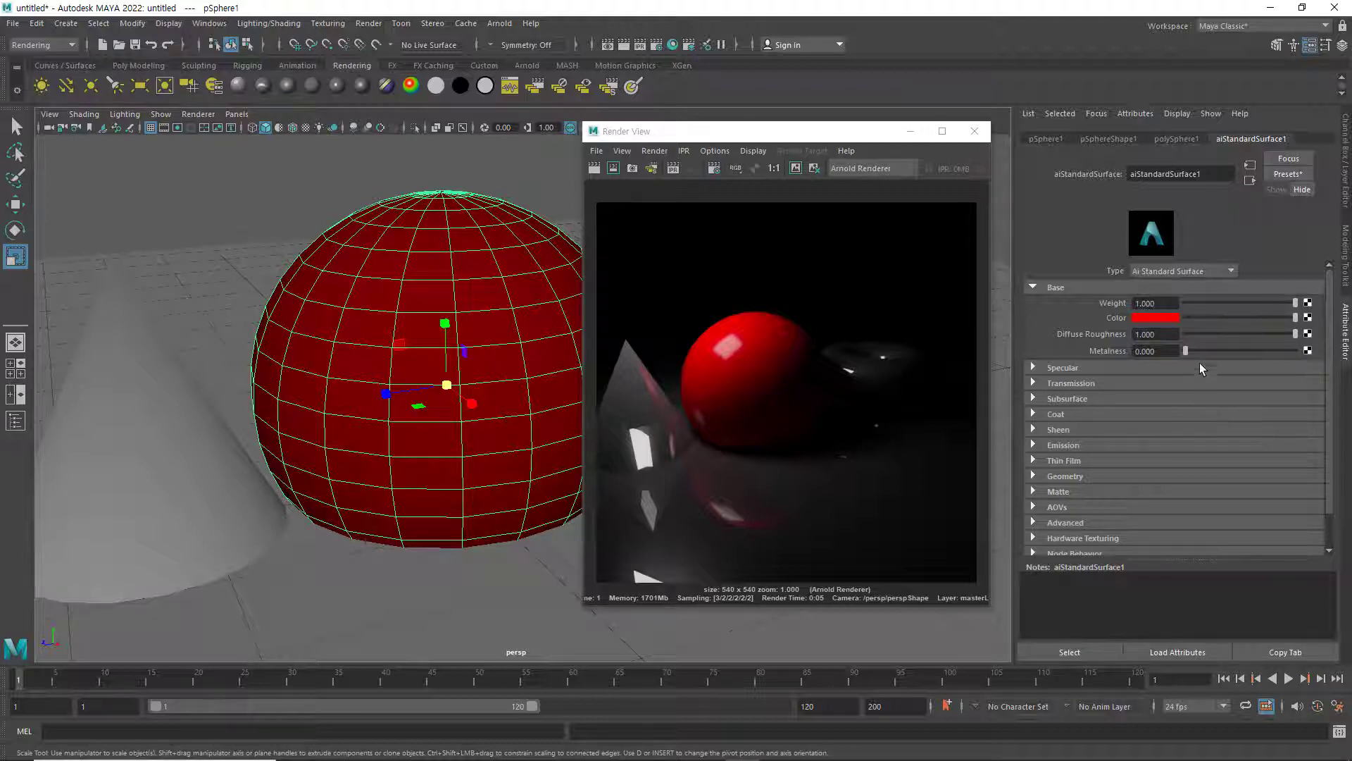
{"action": "left_click_drag", "start_coordinate": [1279, 333], "coordinate": [1172, 334]}
{"action": "left_click_drag", "start_coordinate": [1191, 348], "coordinate": [1320, 356]}
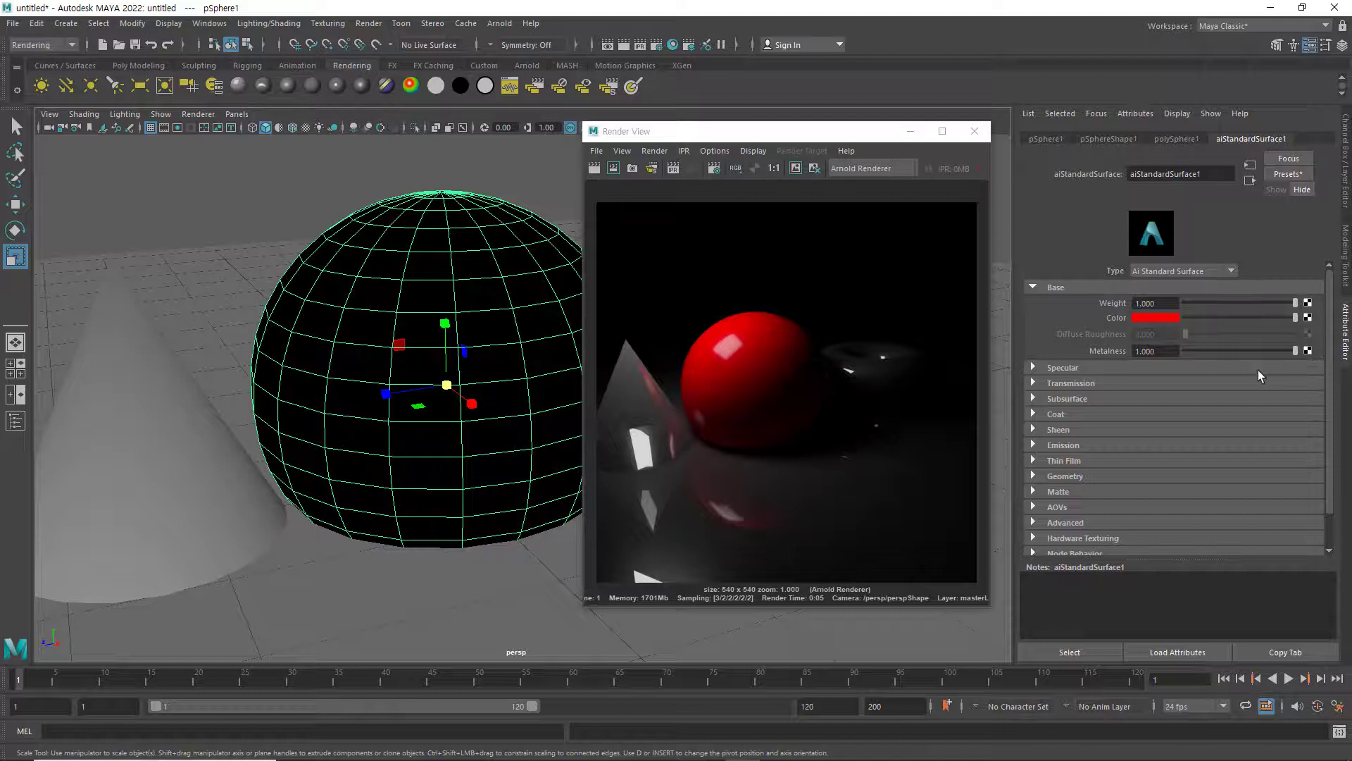
{"action": "left_click", "coordinate": [599, 173]}
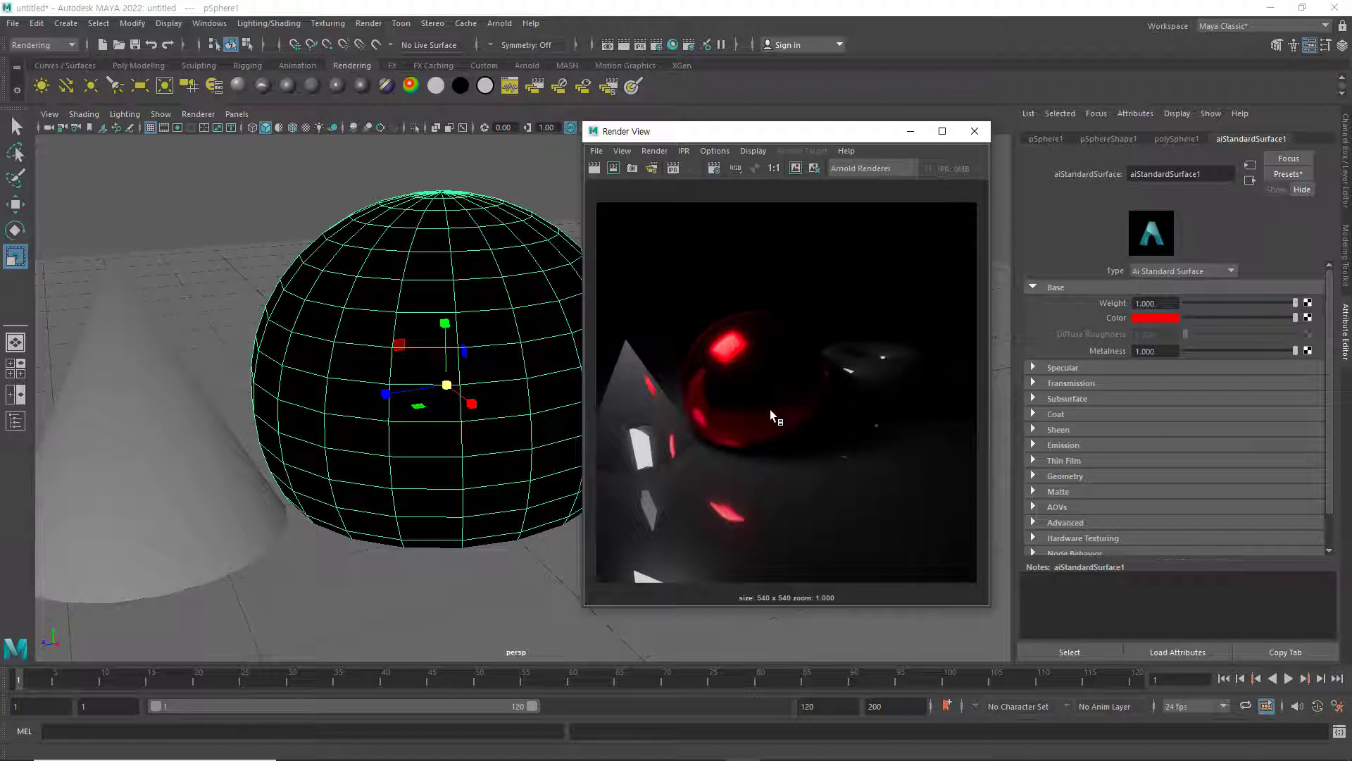
{"action": "left_click_drag", "start_coordinate": [1294, 349], "coordinate": [1173, 349]}
{"action": "left_click", "coordinate": [595, 169]}
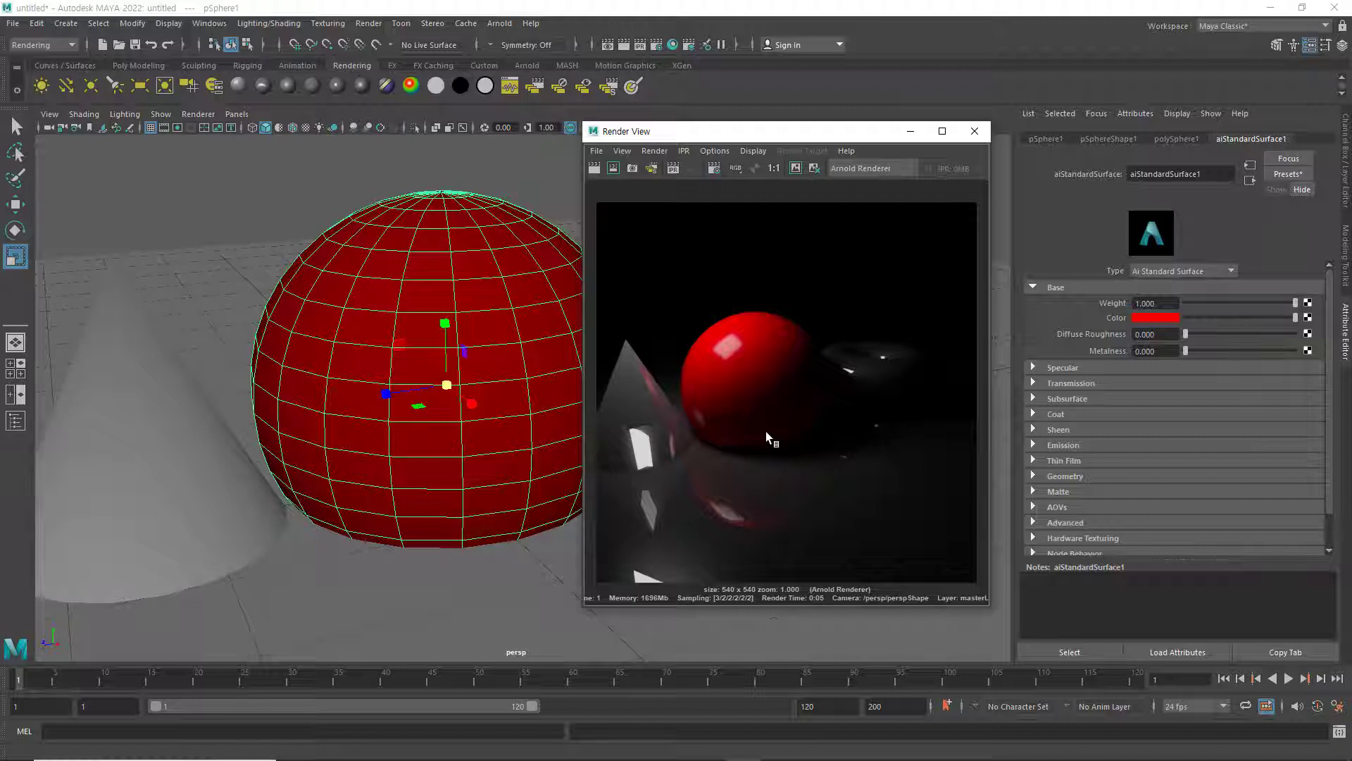
Set the sphere material's specular color to yellow and render the scene
{"action": "left_click", "coordinate": [1032, 366]}
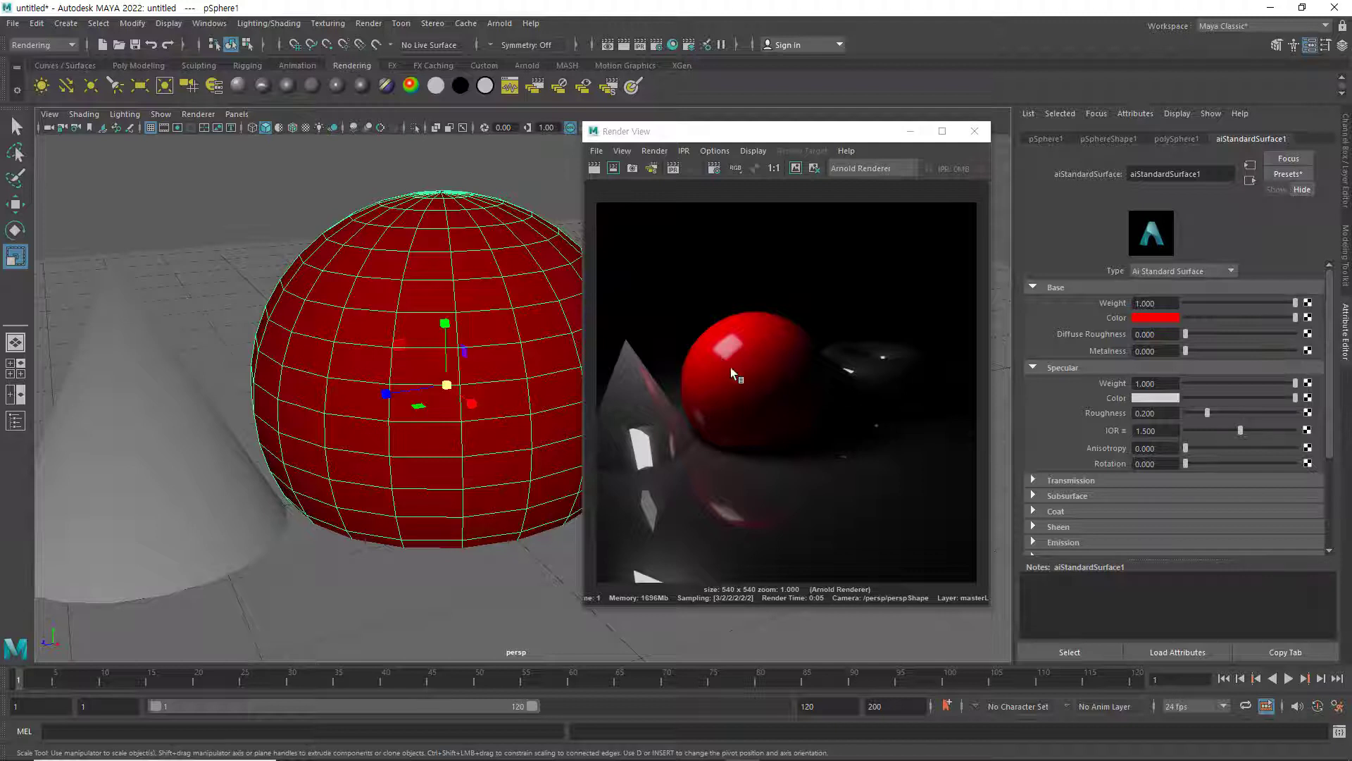
{"action": "left_click", "coordinate": [1166, 399]}
{"action": "left_click", "coordinate": [1130, 364]}
{"action": "left_click", "coordinate": [594, 169]}
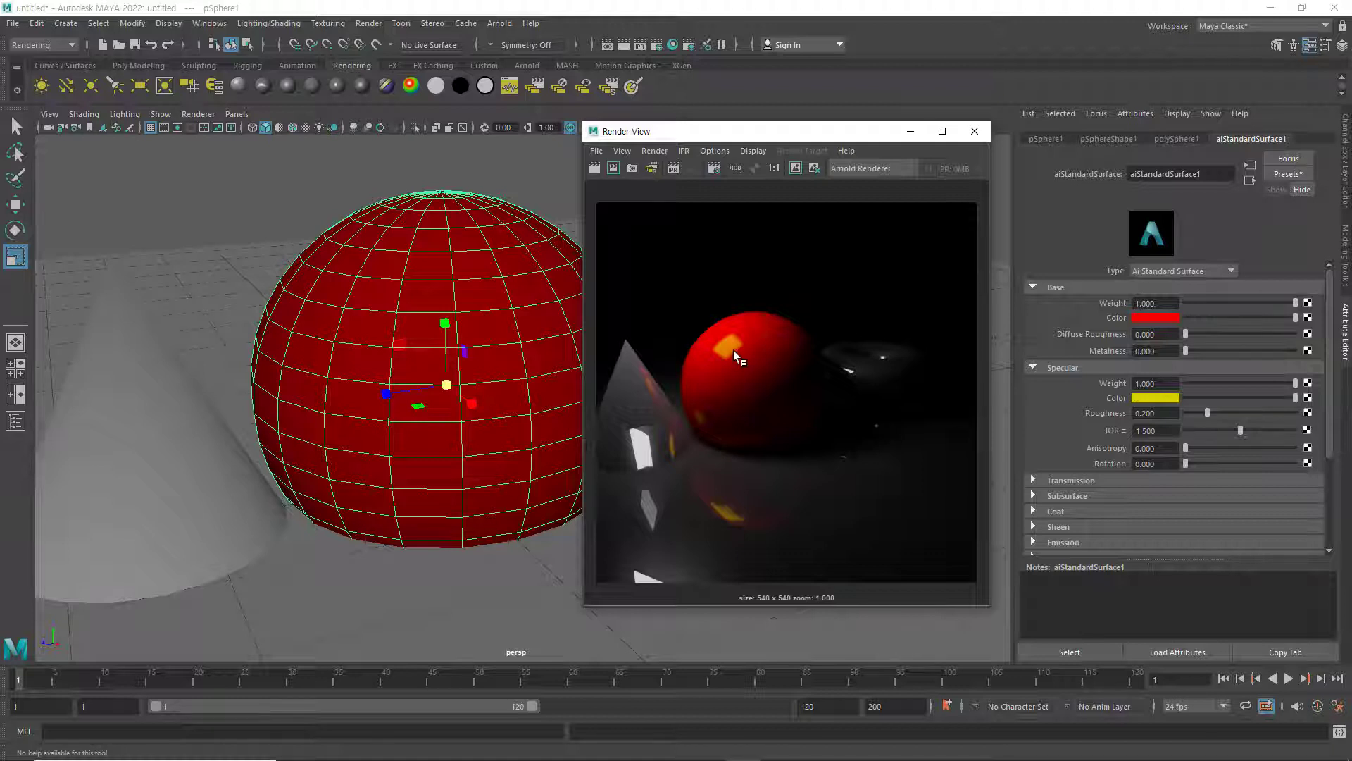
Set the sphere's specular color back to white and render the currently marked region
{"action": "left_click", "coordinate": [1156, 396]}
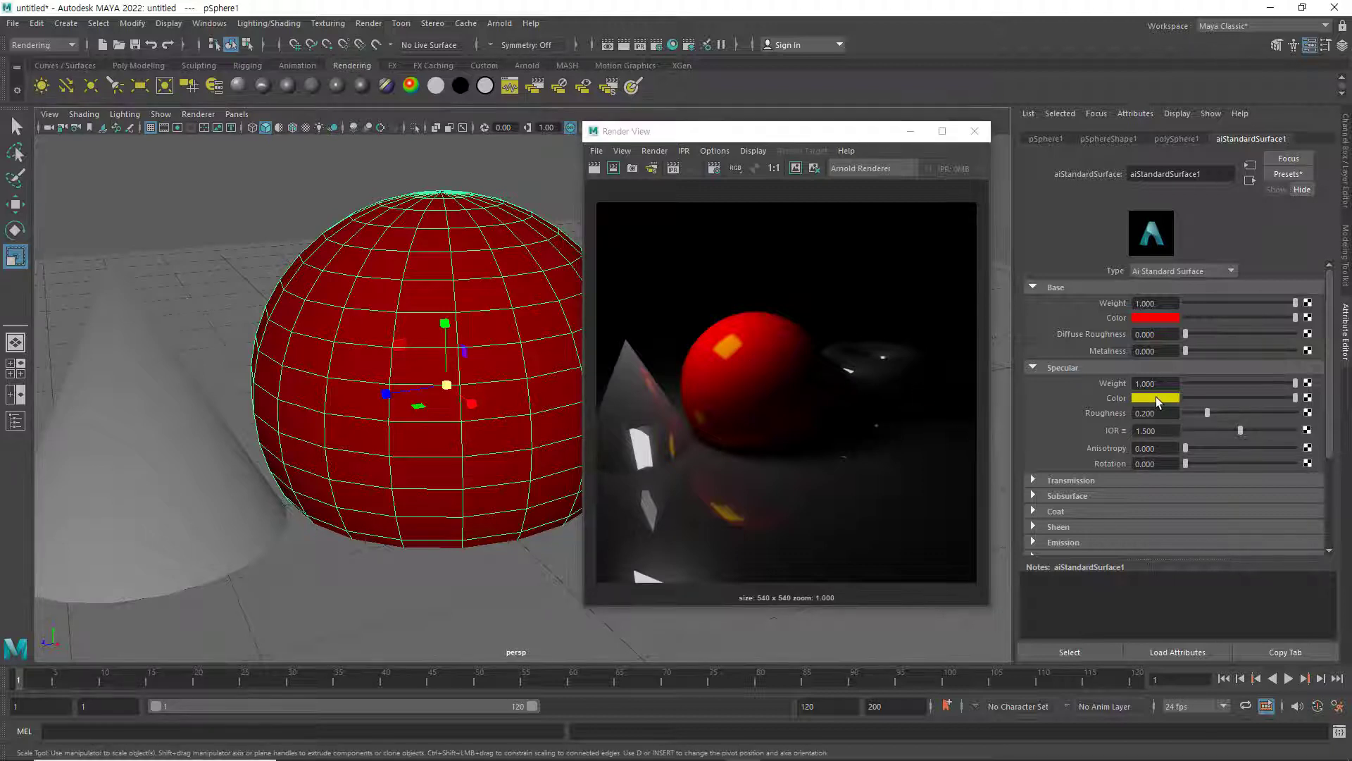
{"action": "left_click", "coordinate": [1102, 368]}
{"action": "left_click", "coordinate": [616, 171]}
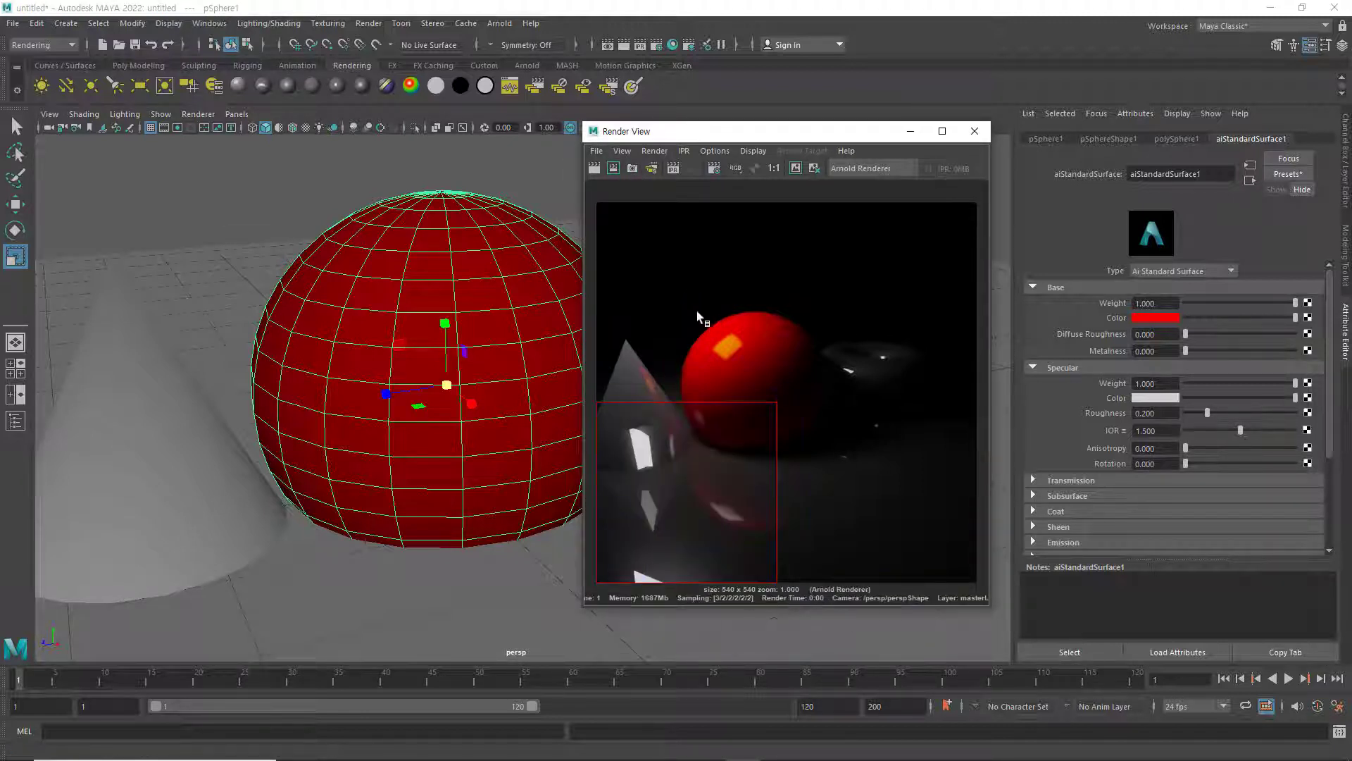
Mark a render region around the red sphere, and run an IPR render followed by a render of that region
{"action": "left_click_drag", "start_coordinate": [669, 281], "coordinate": [854, 462]}
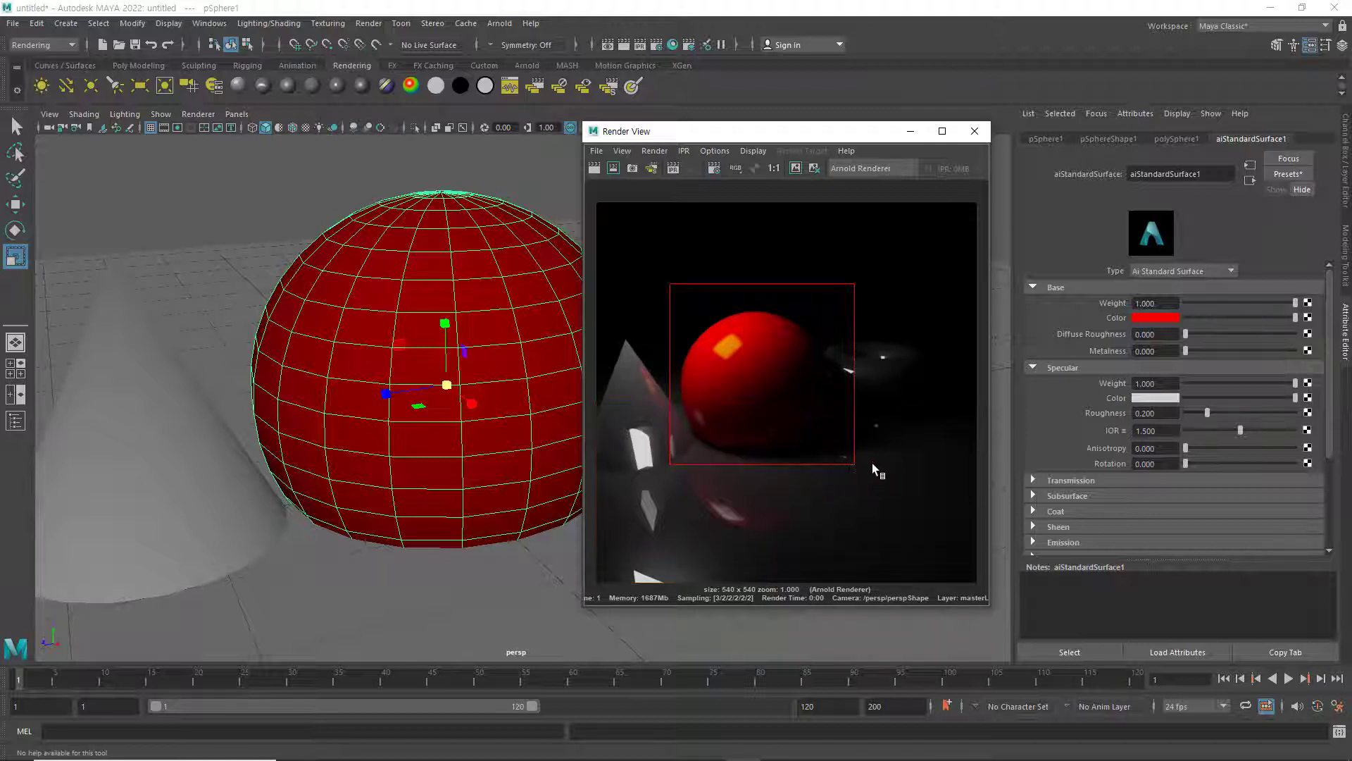
{"action": "left_click", "coordinate": [673, 168]}
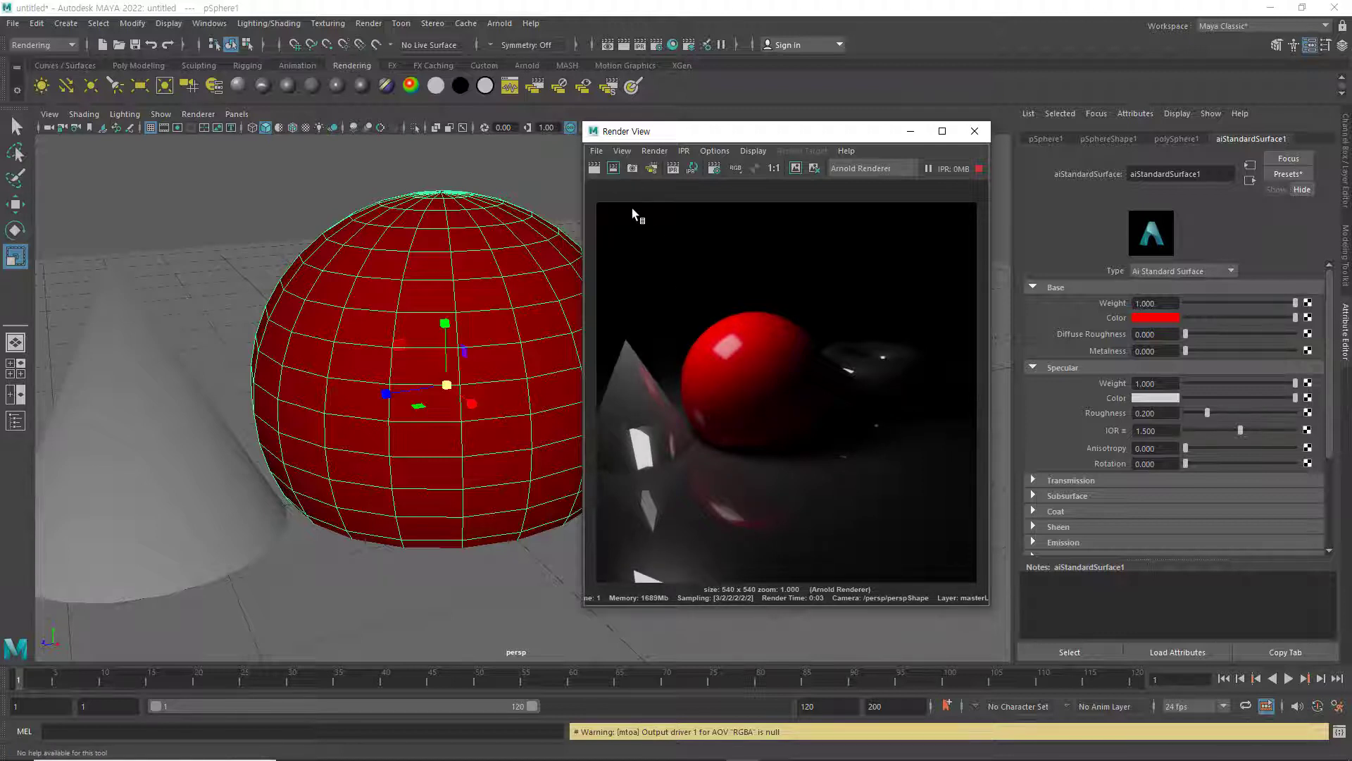
{"action": "left_click", "coordinate": [614, 168]}
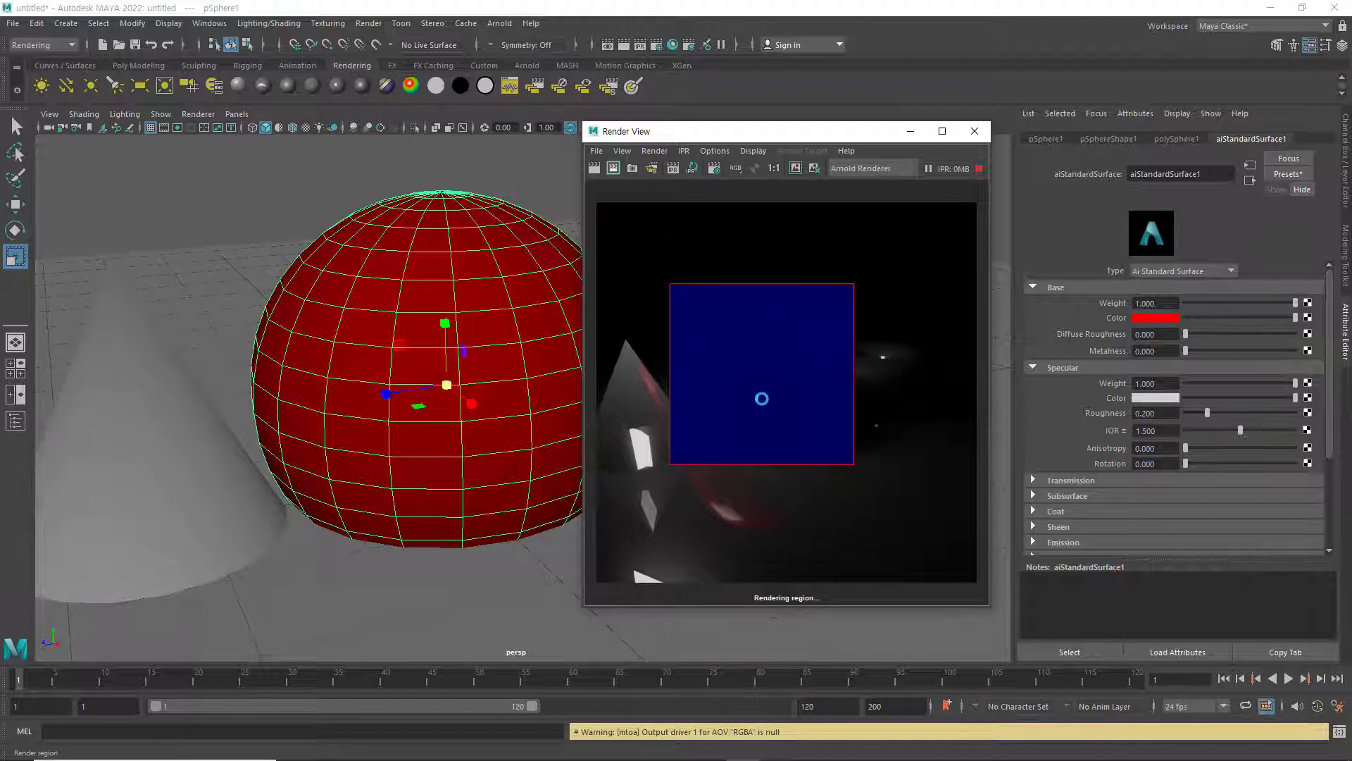